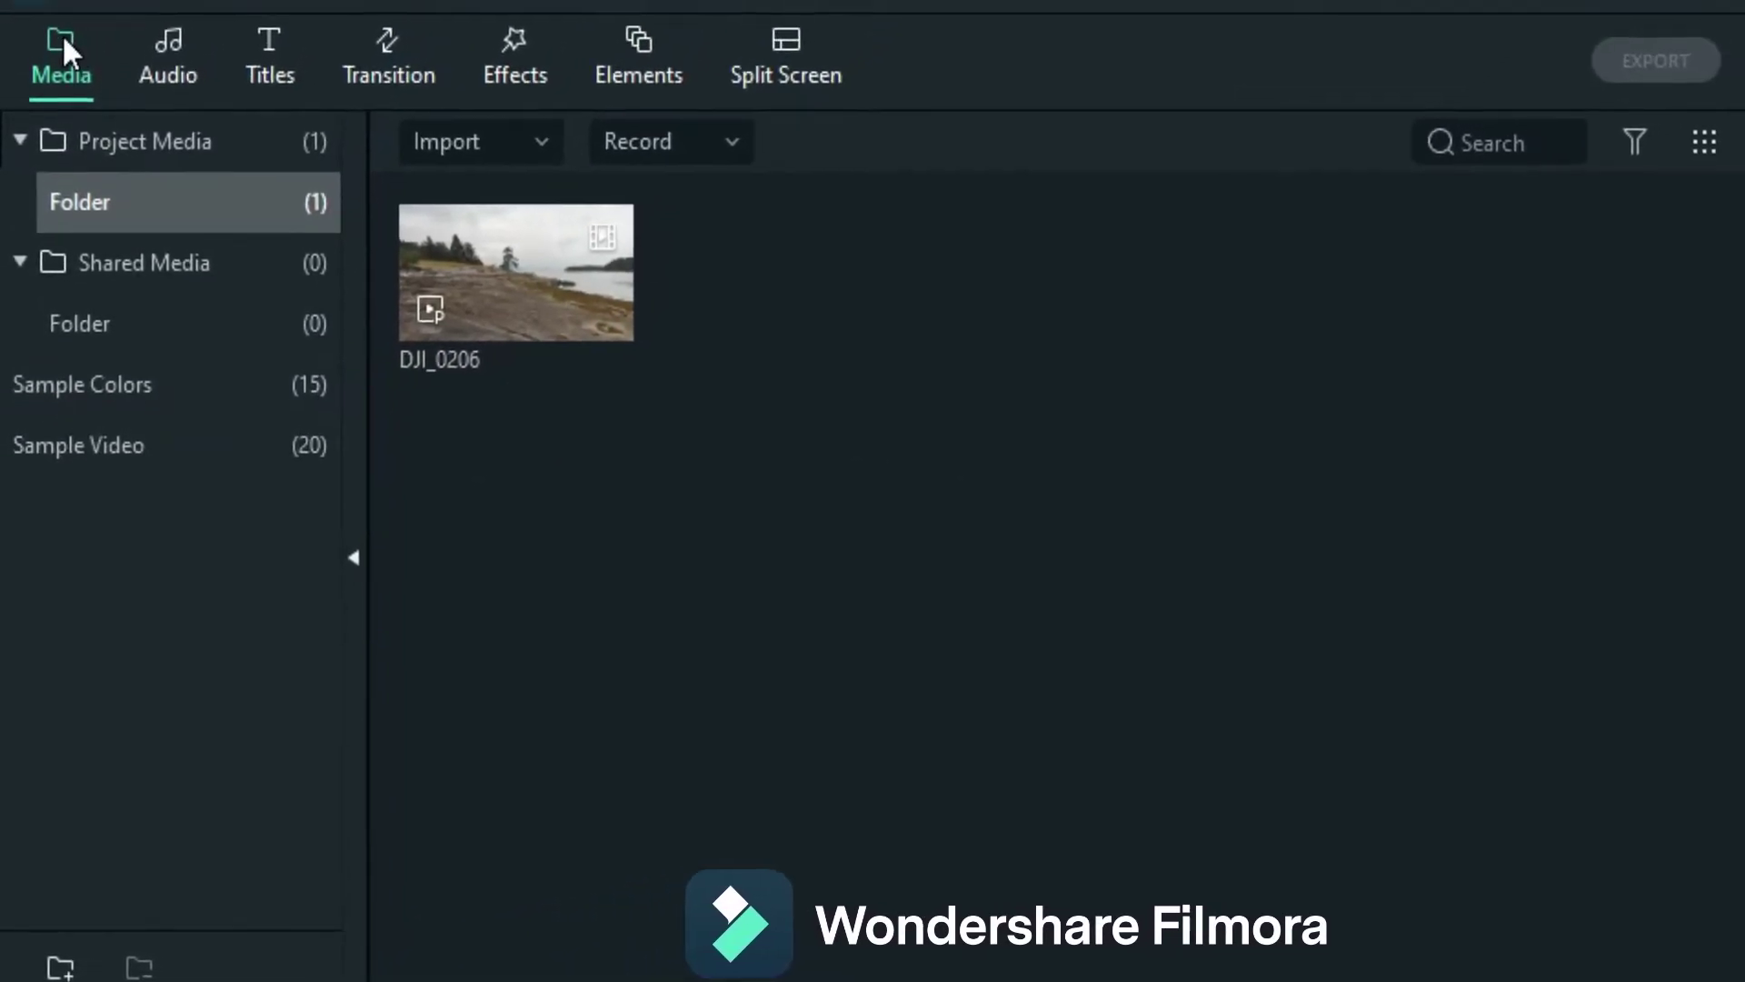
# Add the Black sample colour clip to the start of the timeline.
pyautogui.click(65, 380)
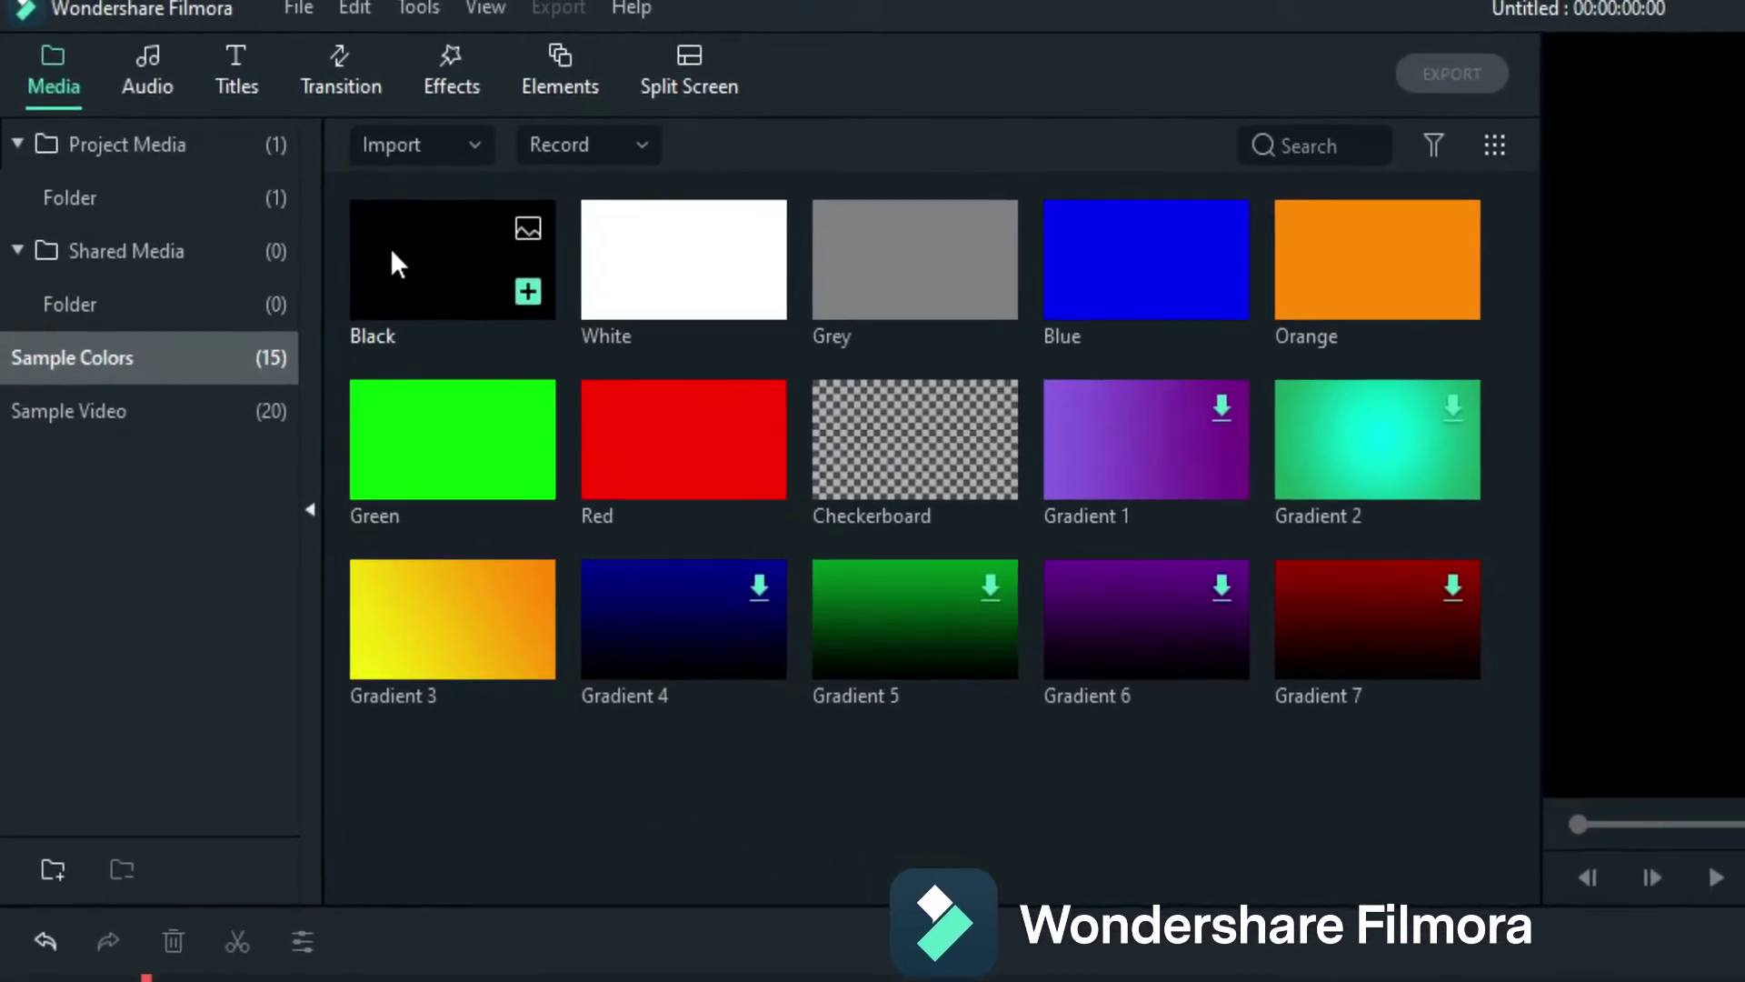
pyautogui.click(393, 250)
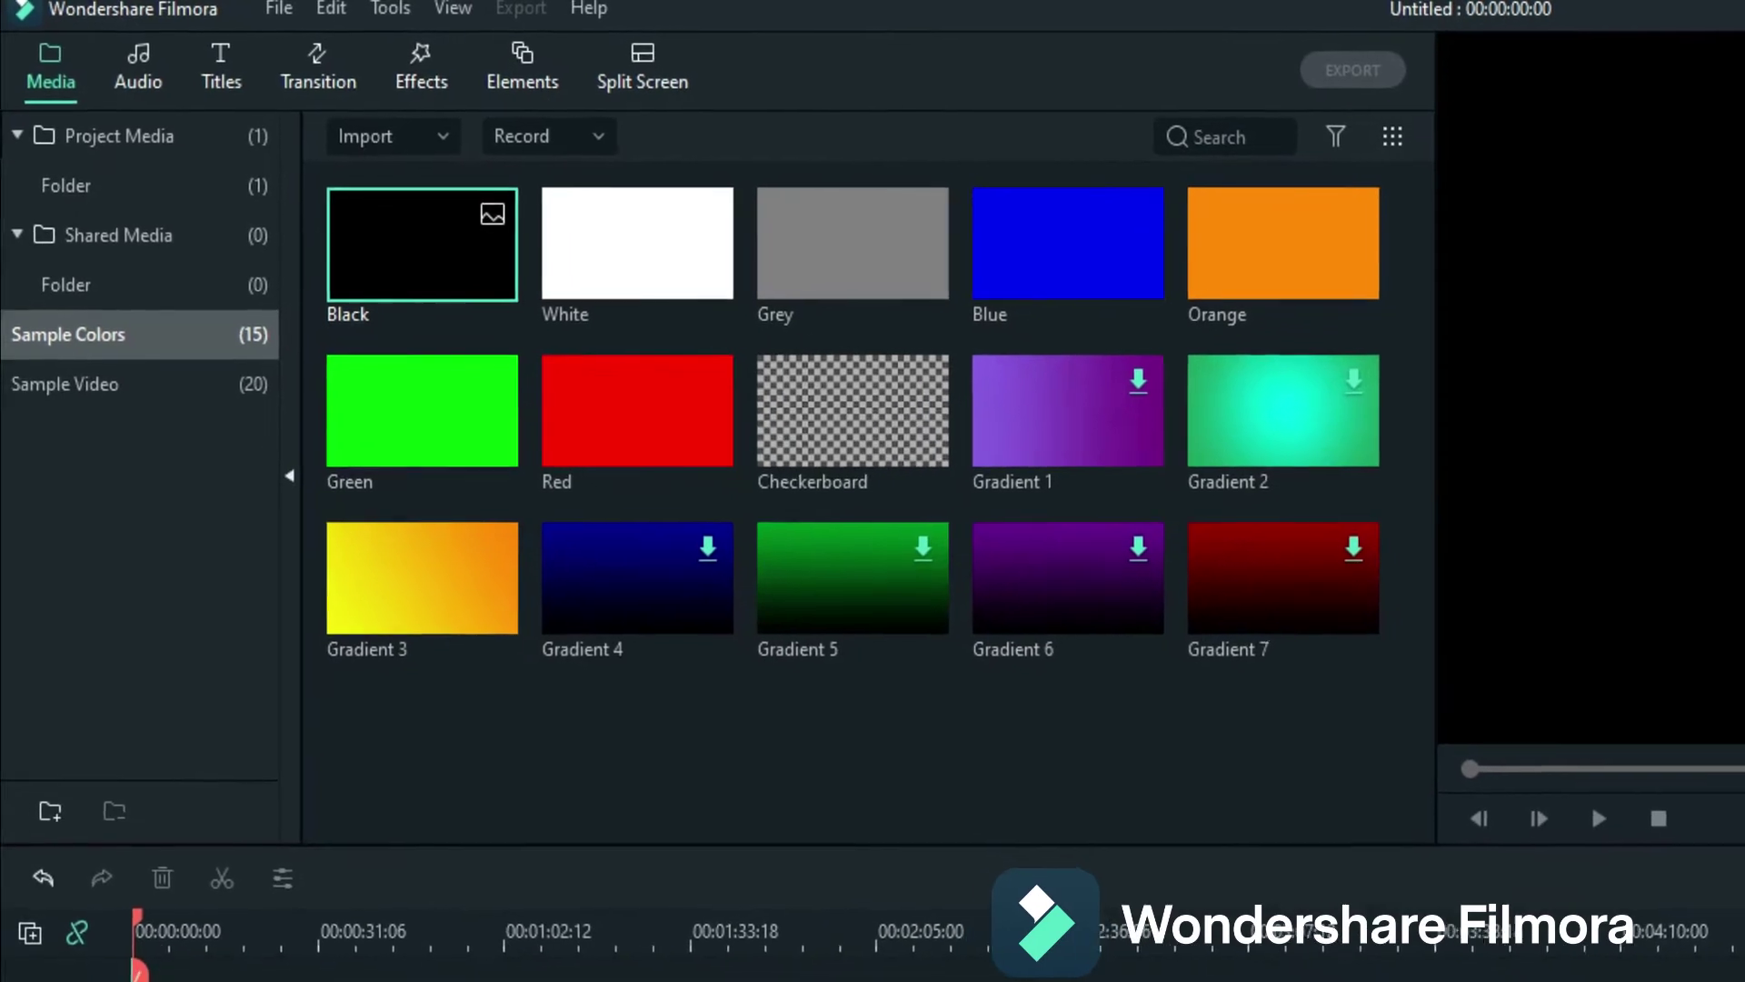
pyautogui.moveTo(392, 250); pyautogui.dragTo(303, 977)
# Place the Default Title on video track 2 above the black clip.
pyautogui.scroll(5, 281, 913)
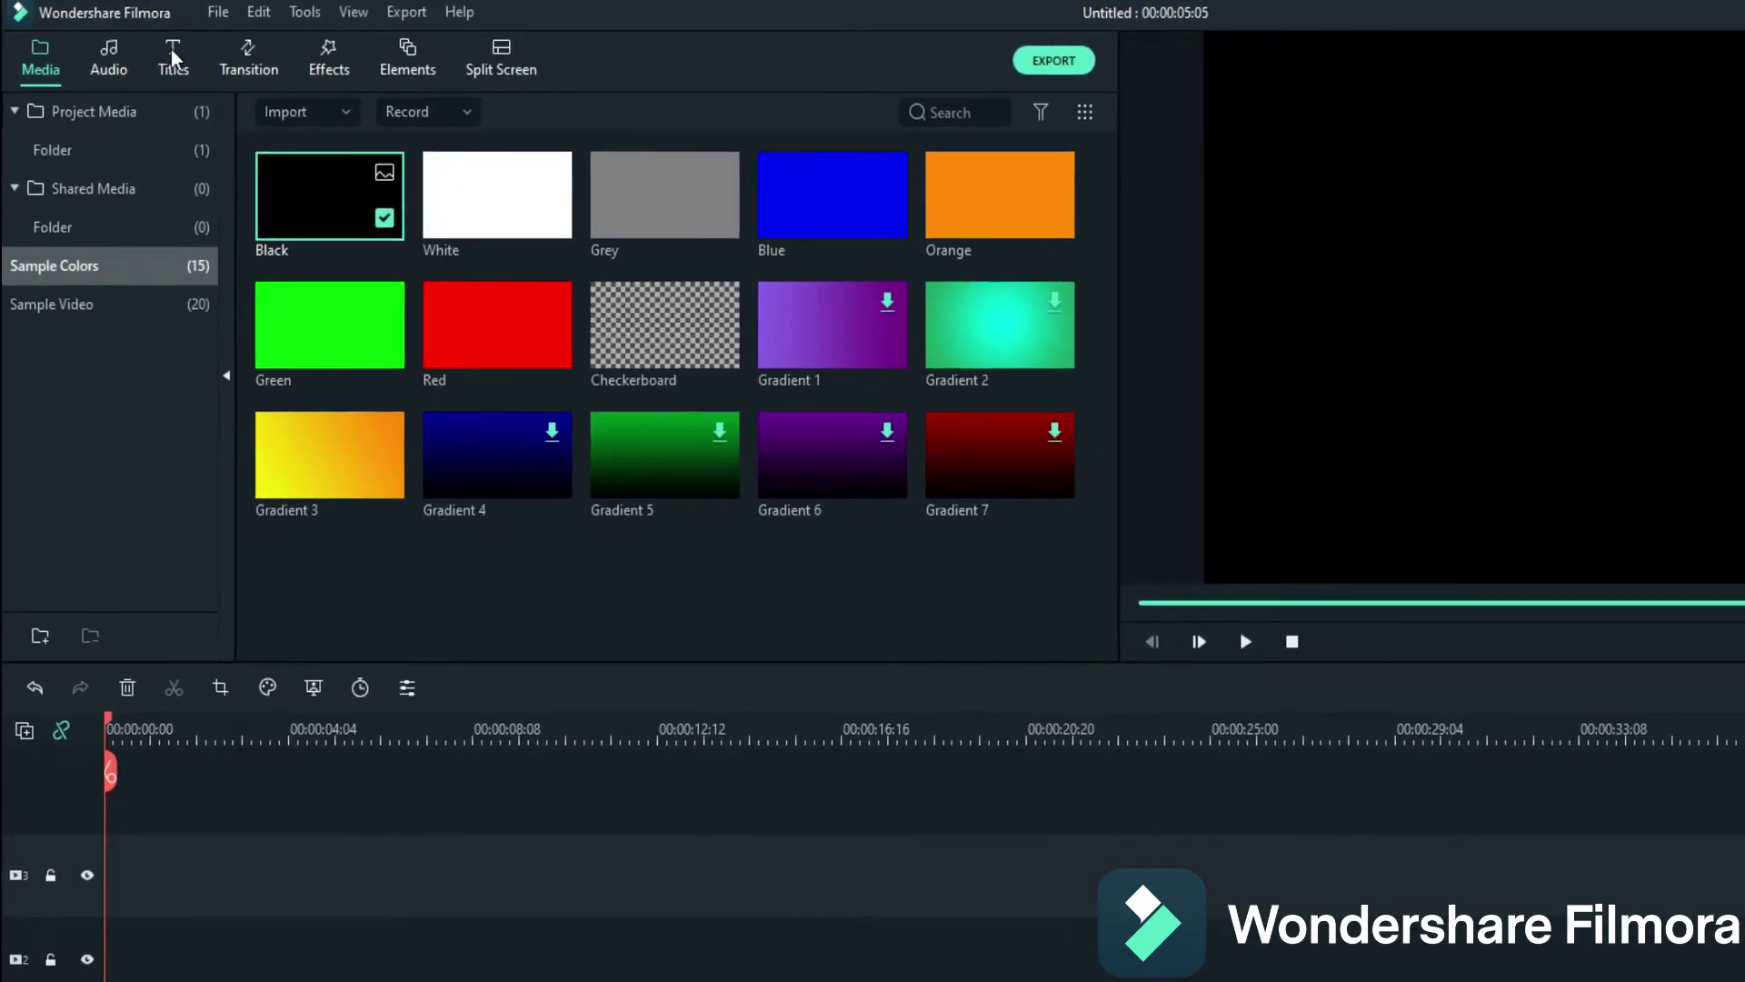
pyautogui.click(158, 54)
pyautogui.moveTo(250, 173); pyautogui.dragTo(91, 738)
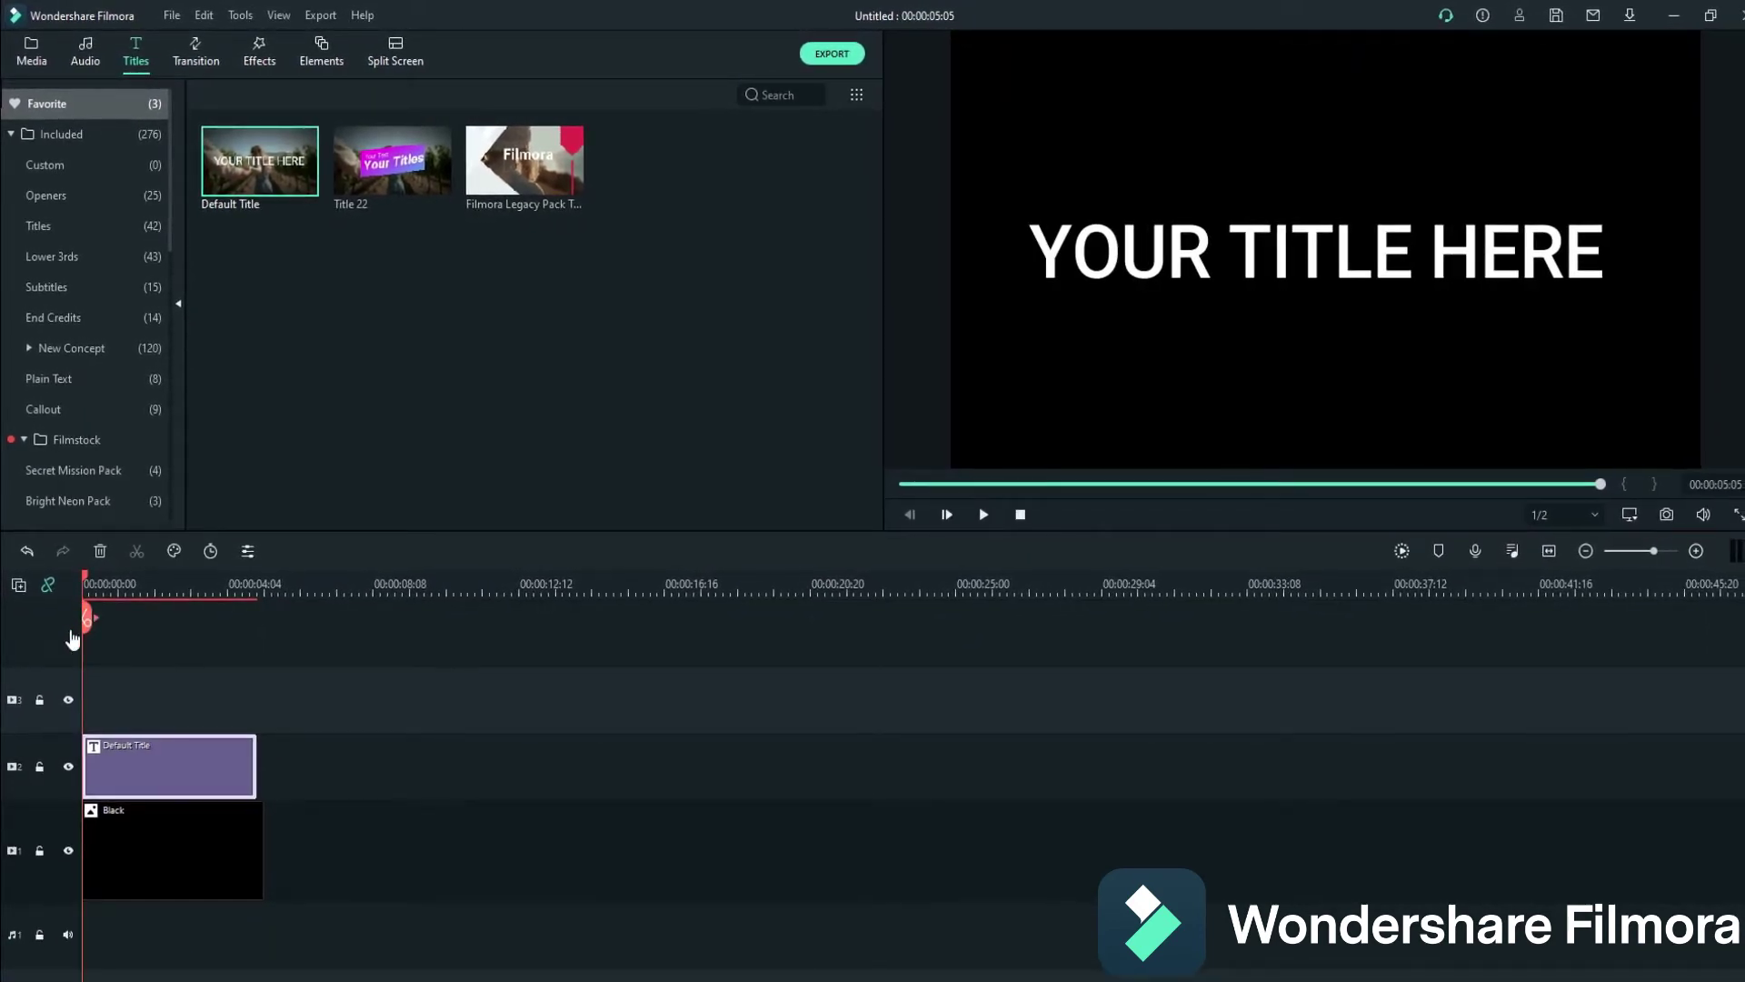
# Replace the placeholder YOUR TITLE HERE with the text 'FILMORA X'.
pyautogui.doubleClick(140, 765)
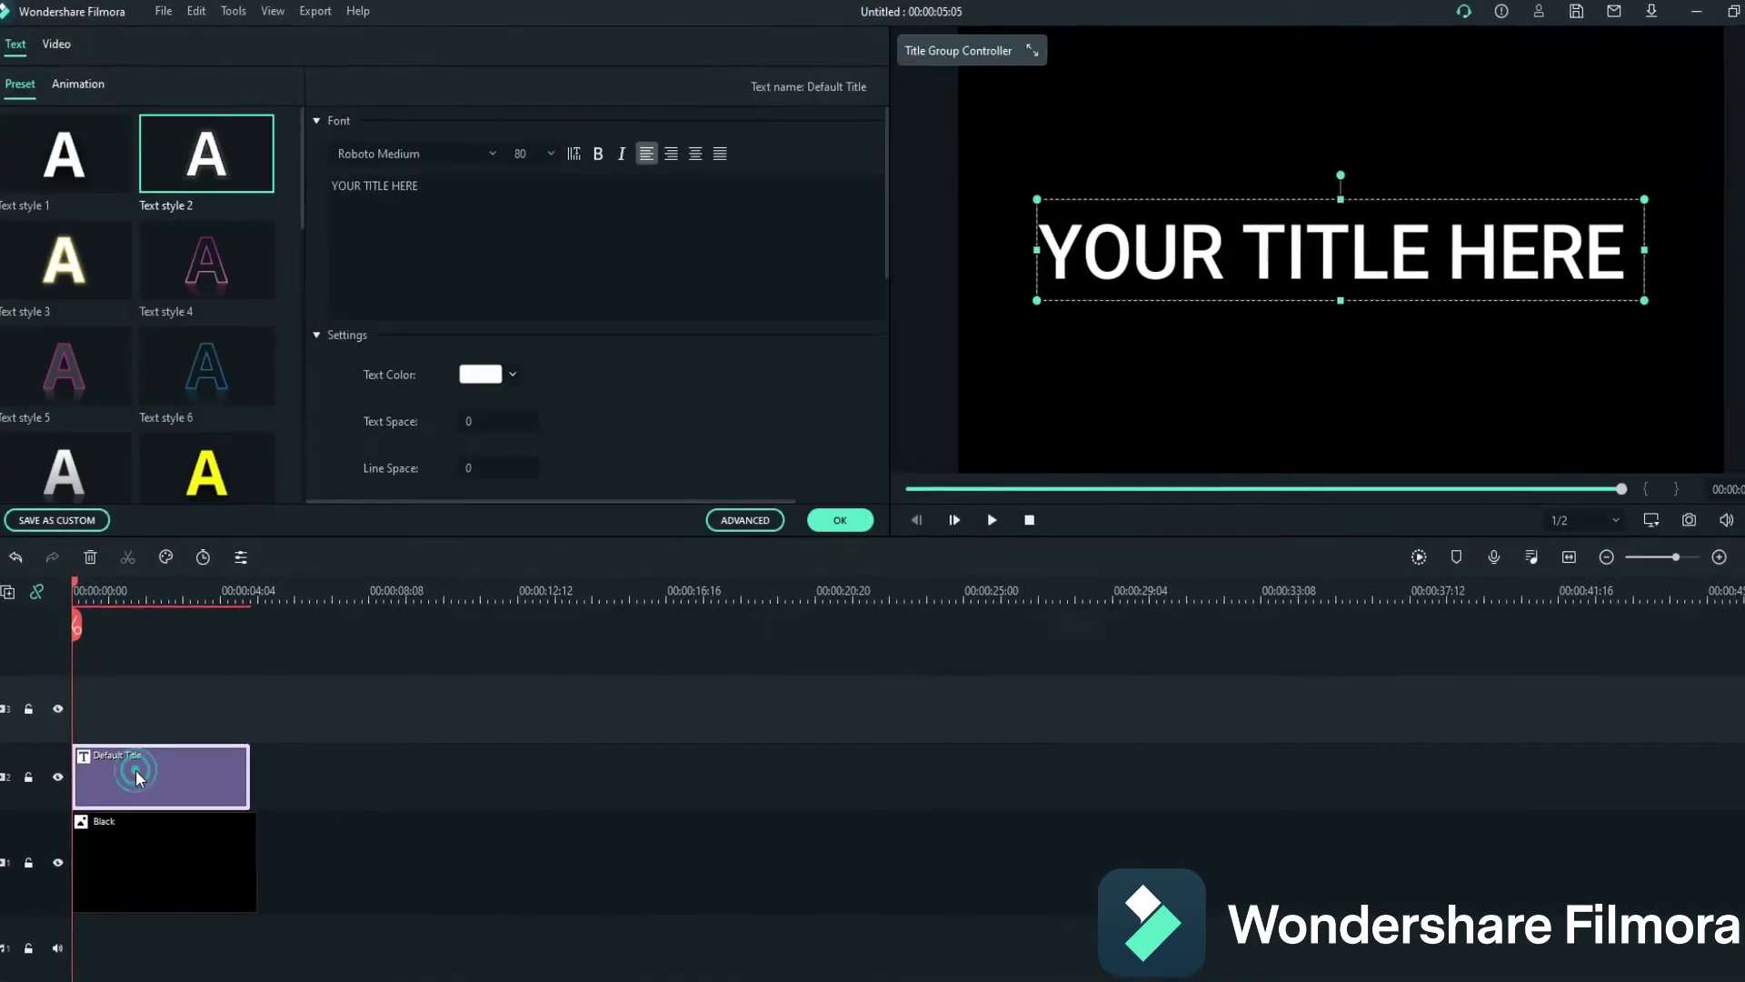
pyautogui.moveTo(420, 185); pyautogui.dragTo(299, 191)
pyautogui.write('FILMORA')
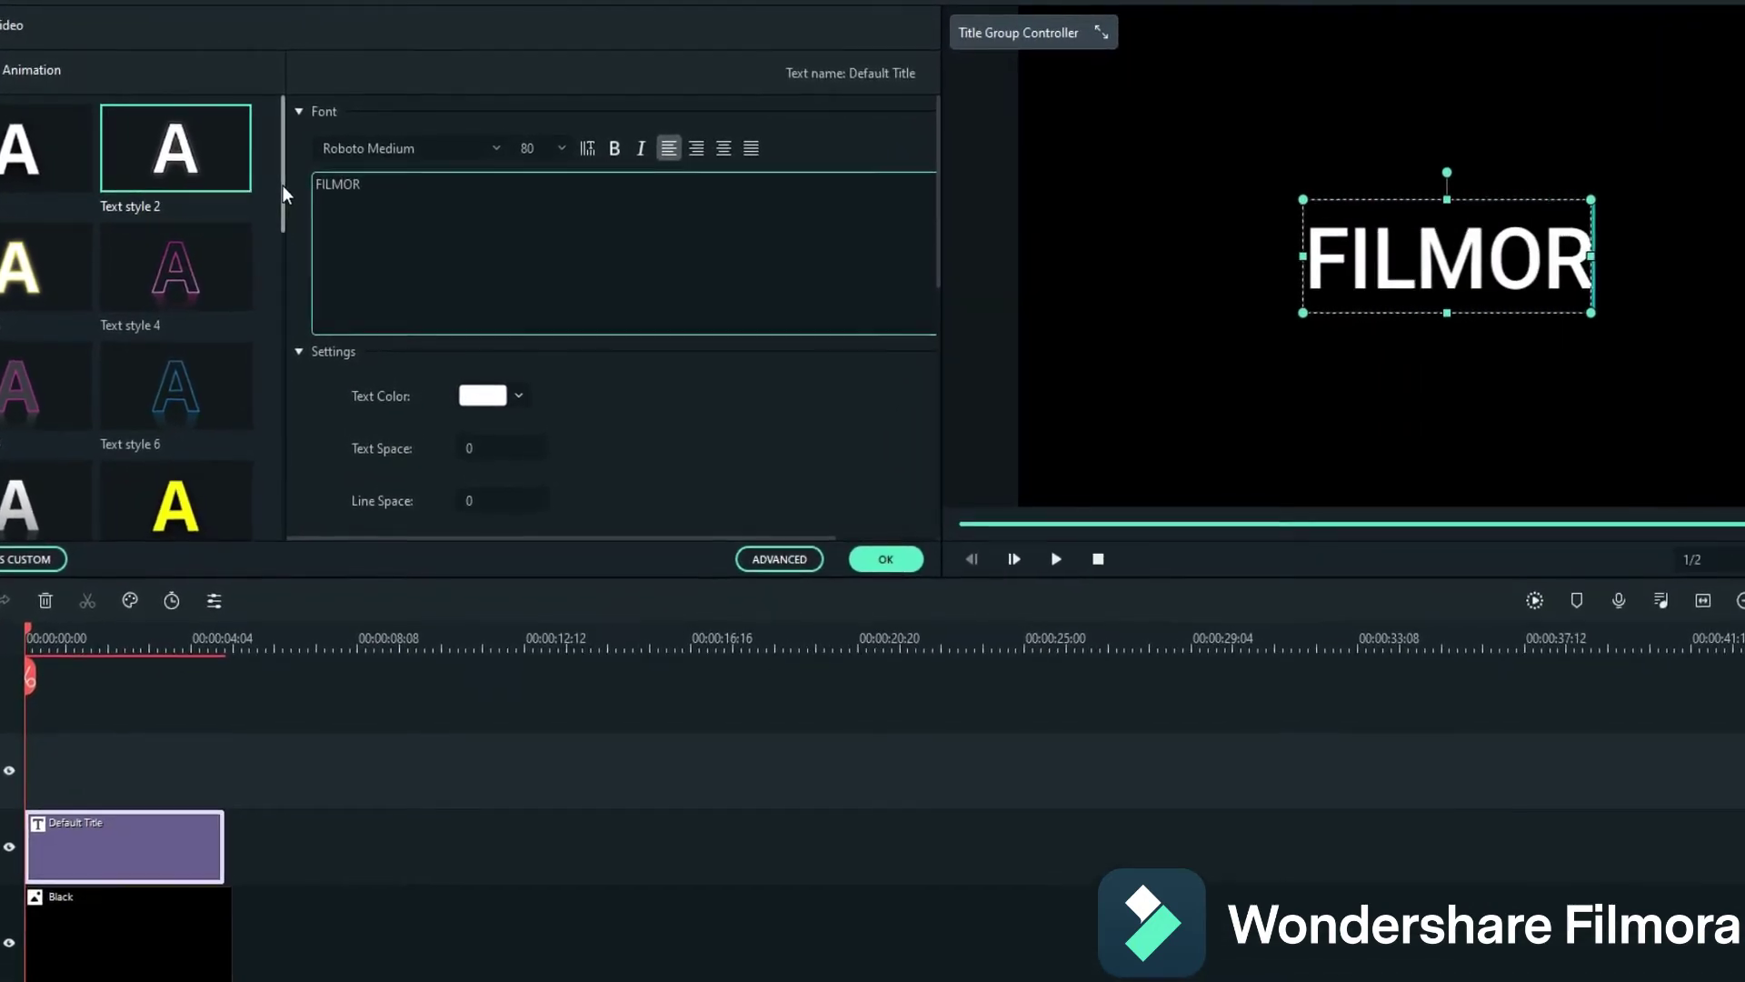
pyautogui.write(' X')
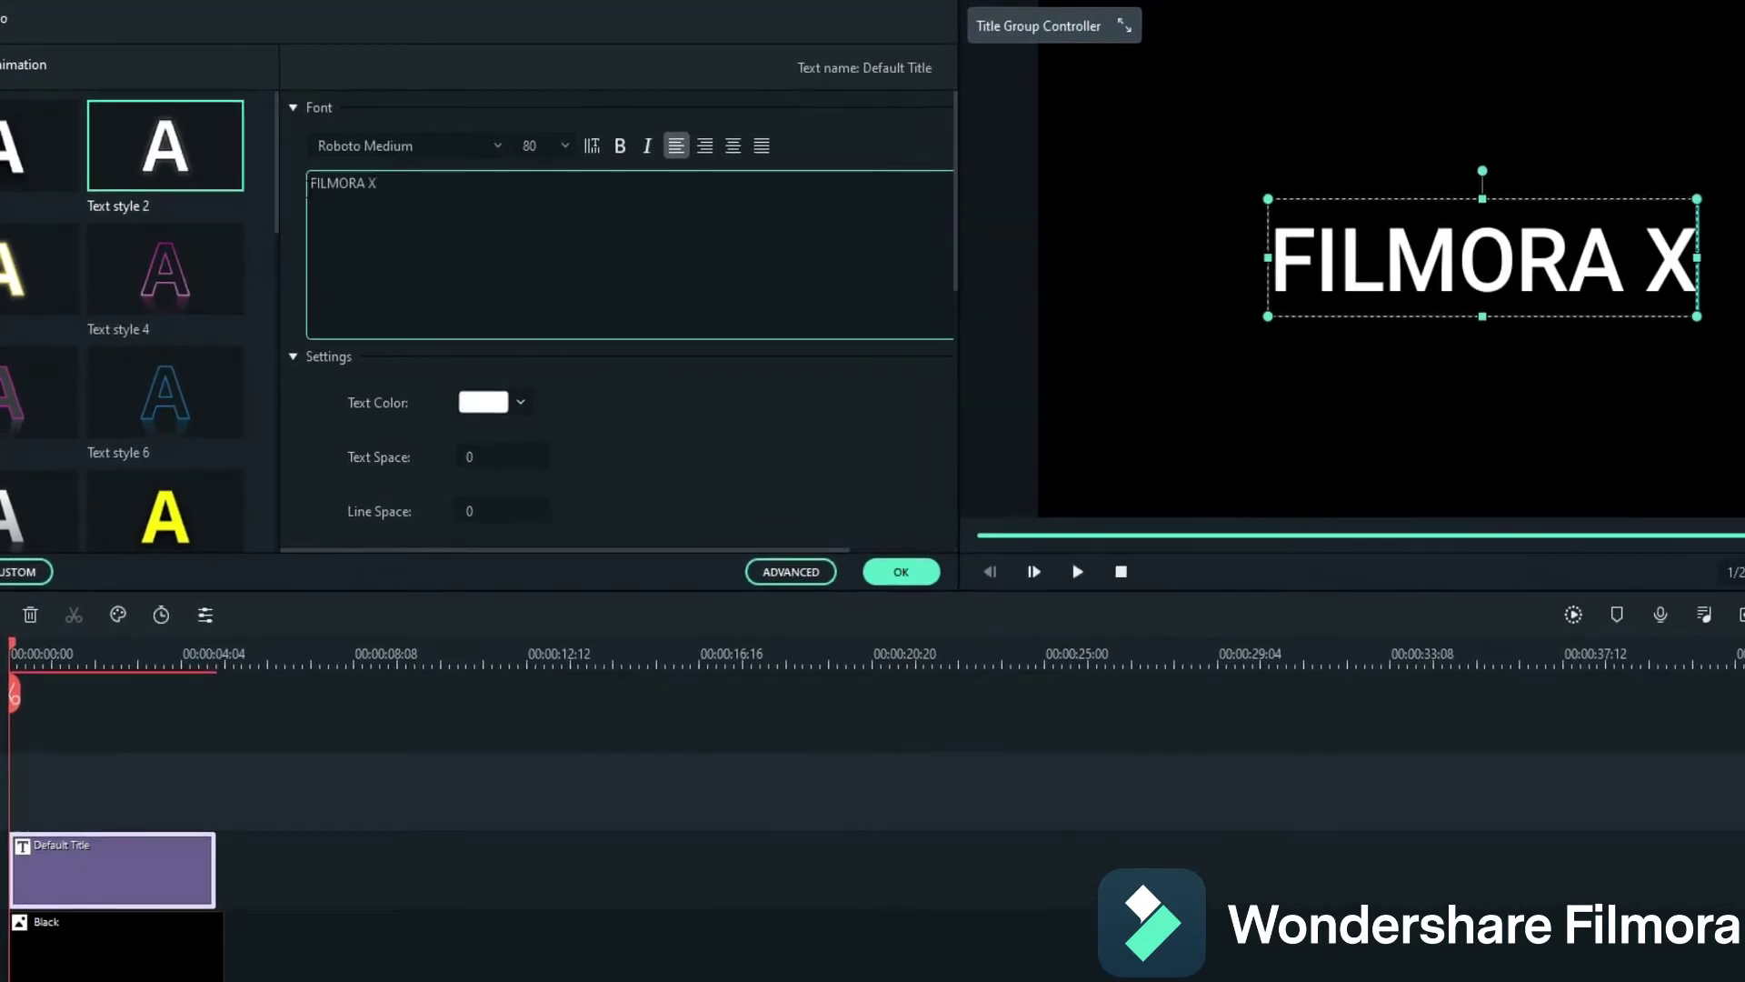
# Set the title font size to 150 and the font to Mark Pro Heavy.
pyautogui.click(565, 145)
pyautogui.scroll(-1, 540, 337)
pyautogui.click(539, 343)
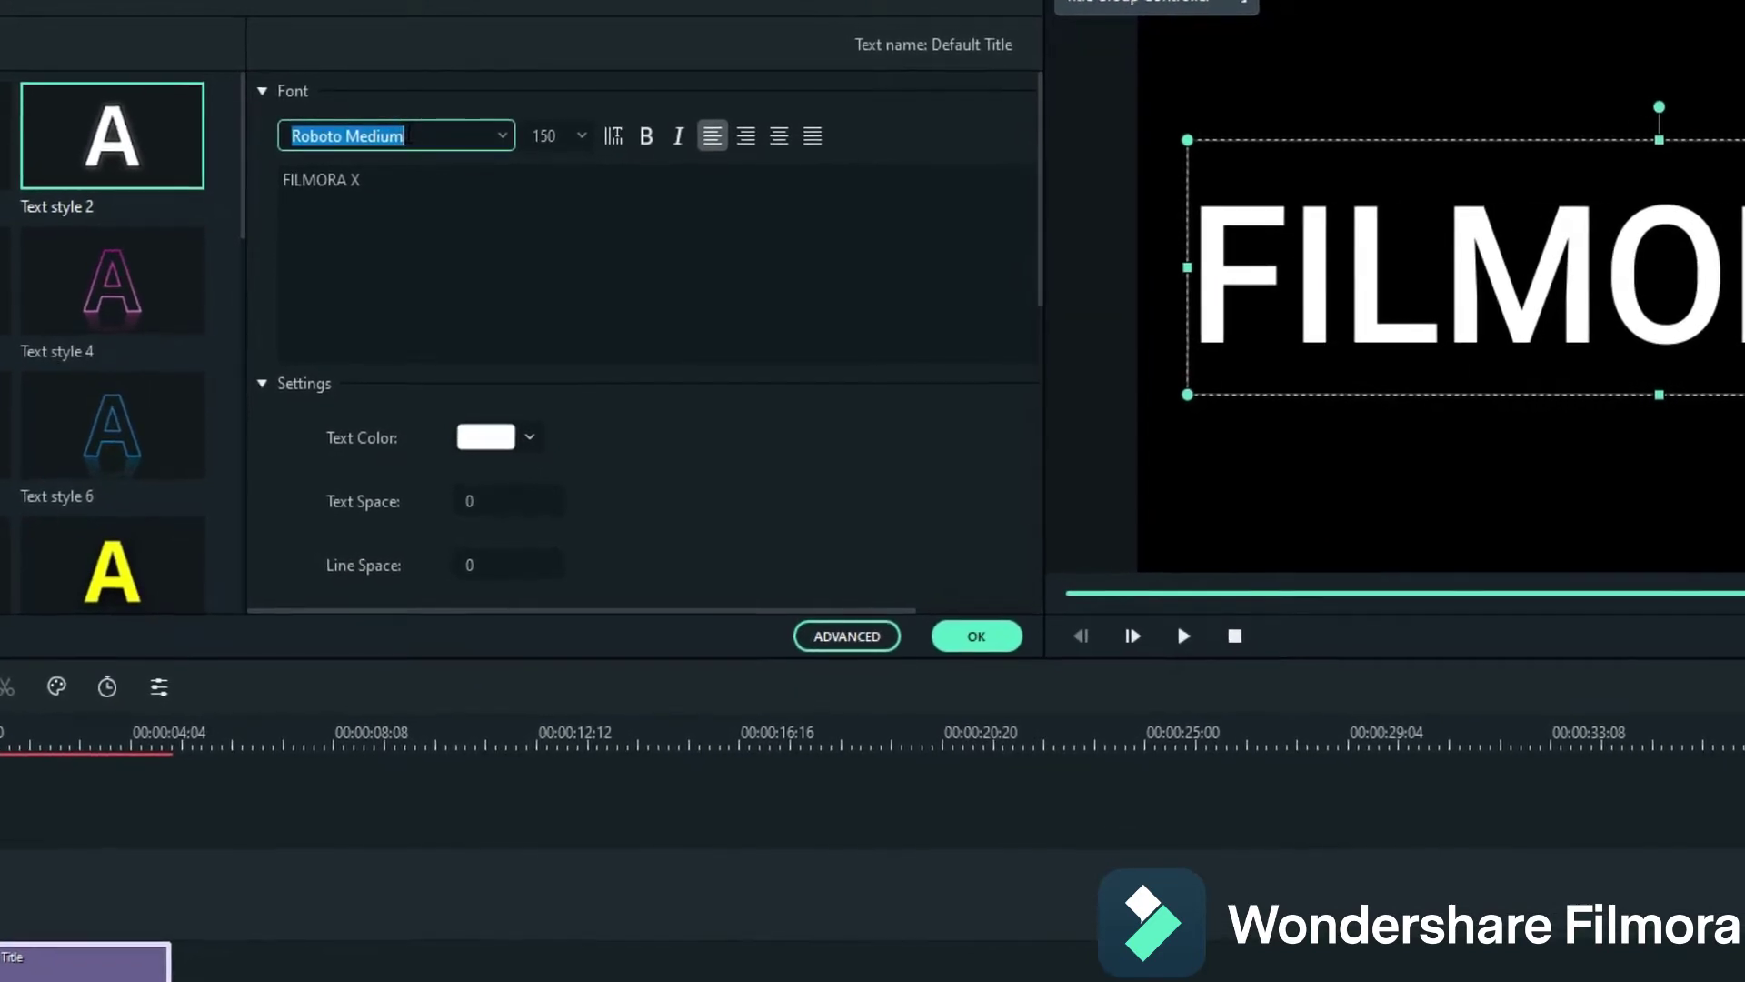
pyautogui.write('mark Pro Heavy')
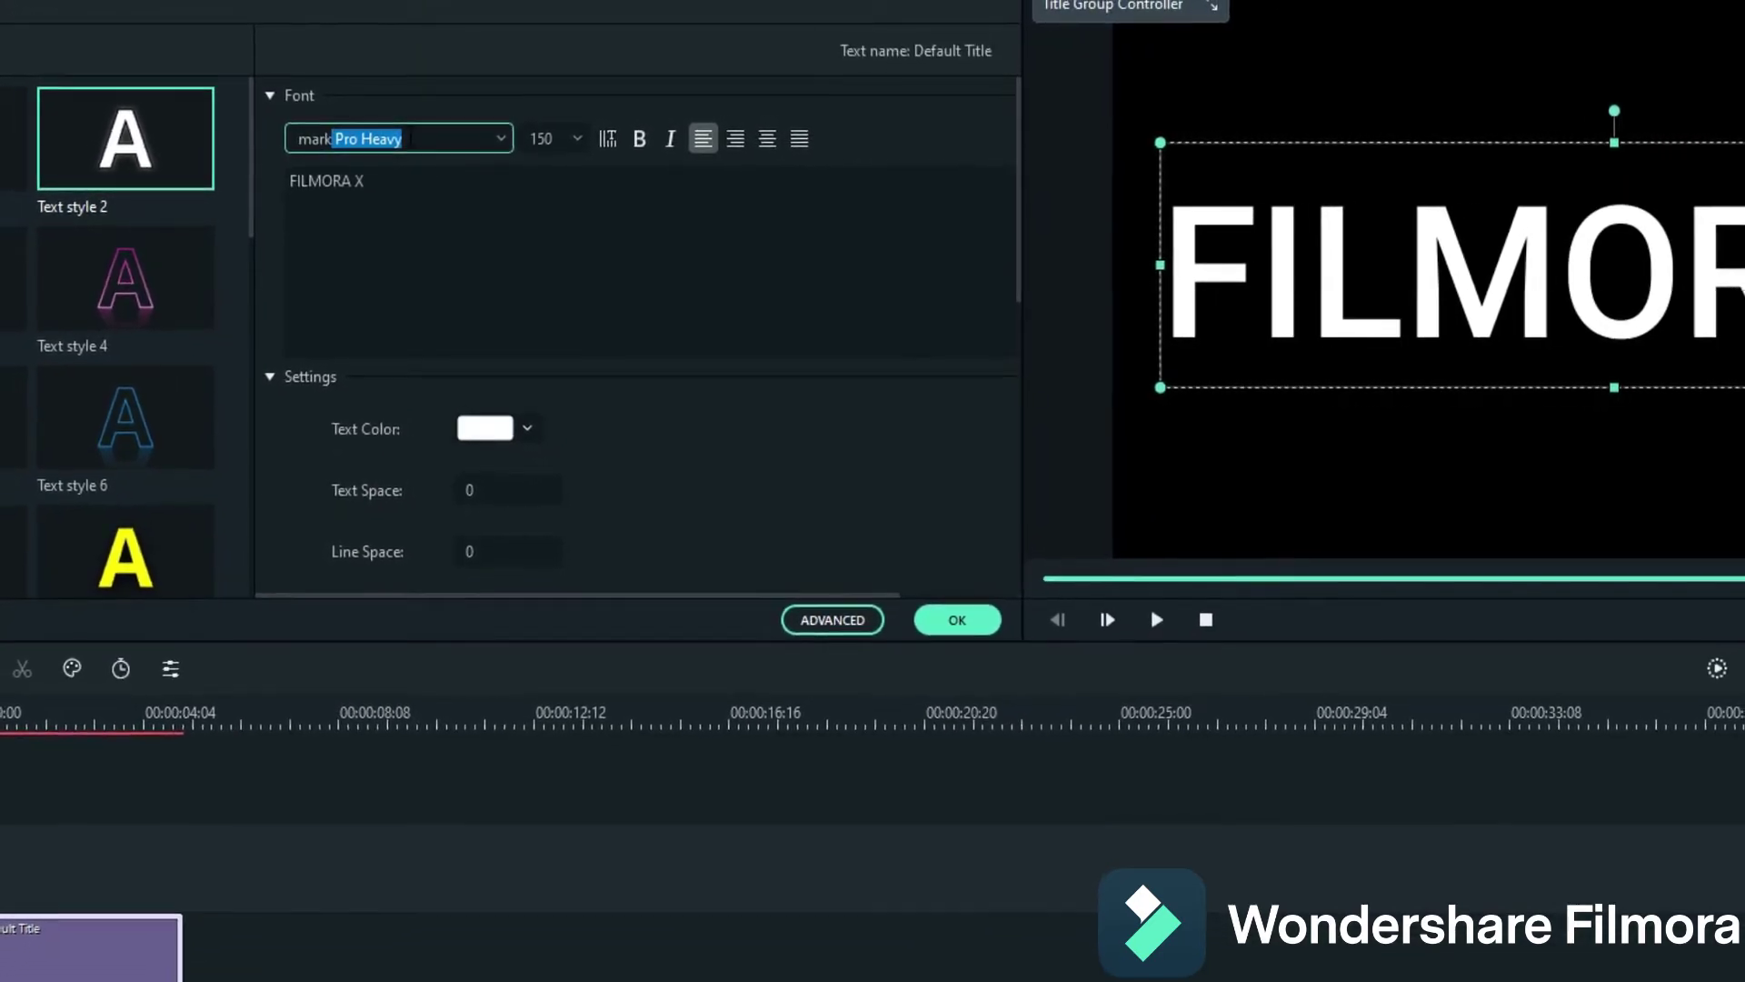
pyautogui.press('Return')
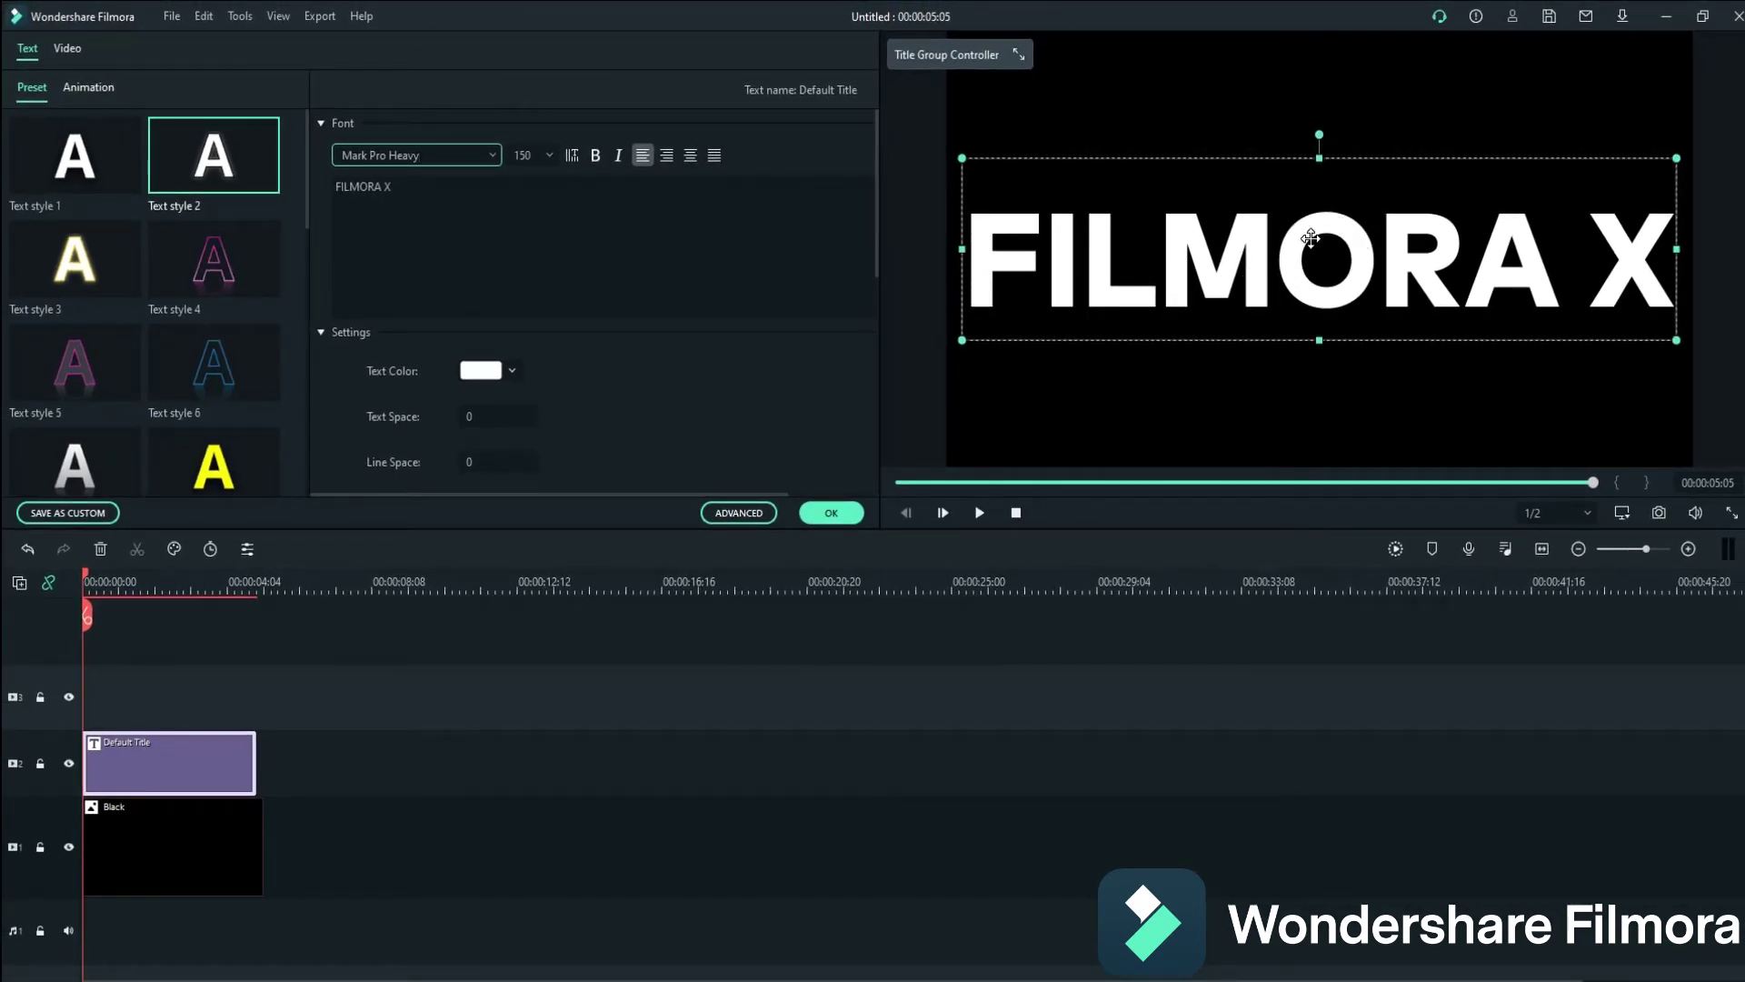
# Save the FILMORA X frame as Snapshot_220, then delete the title and Black clips.
pyautogui.click(833, 514)
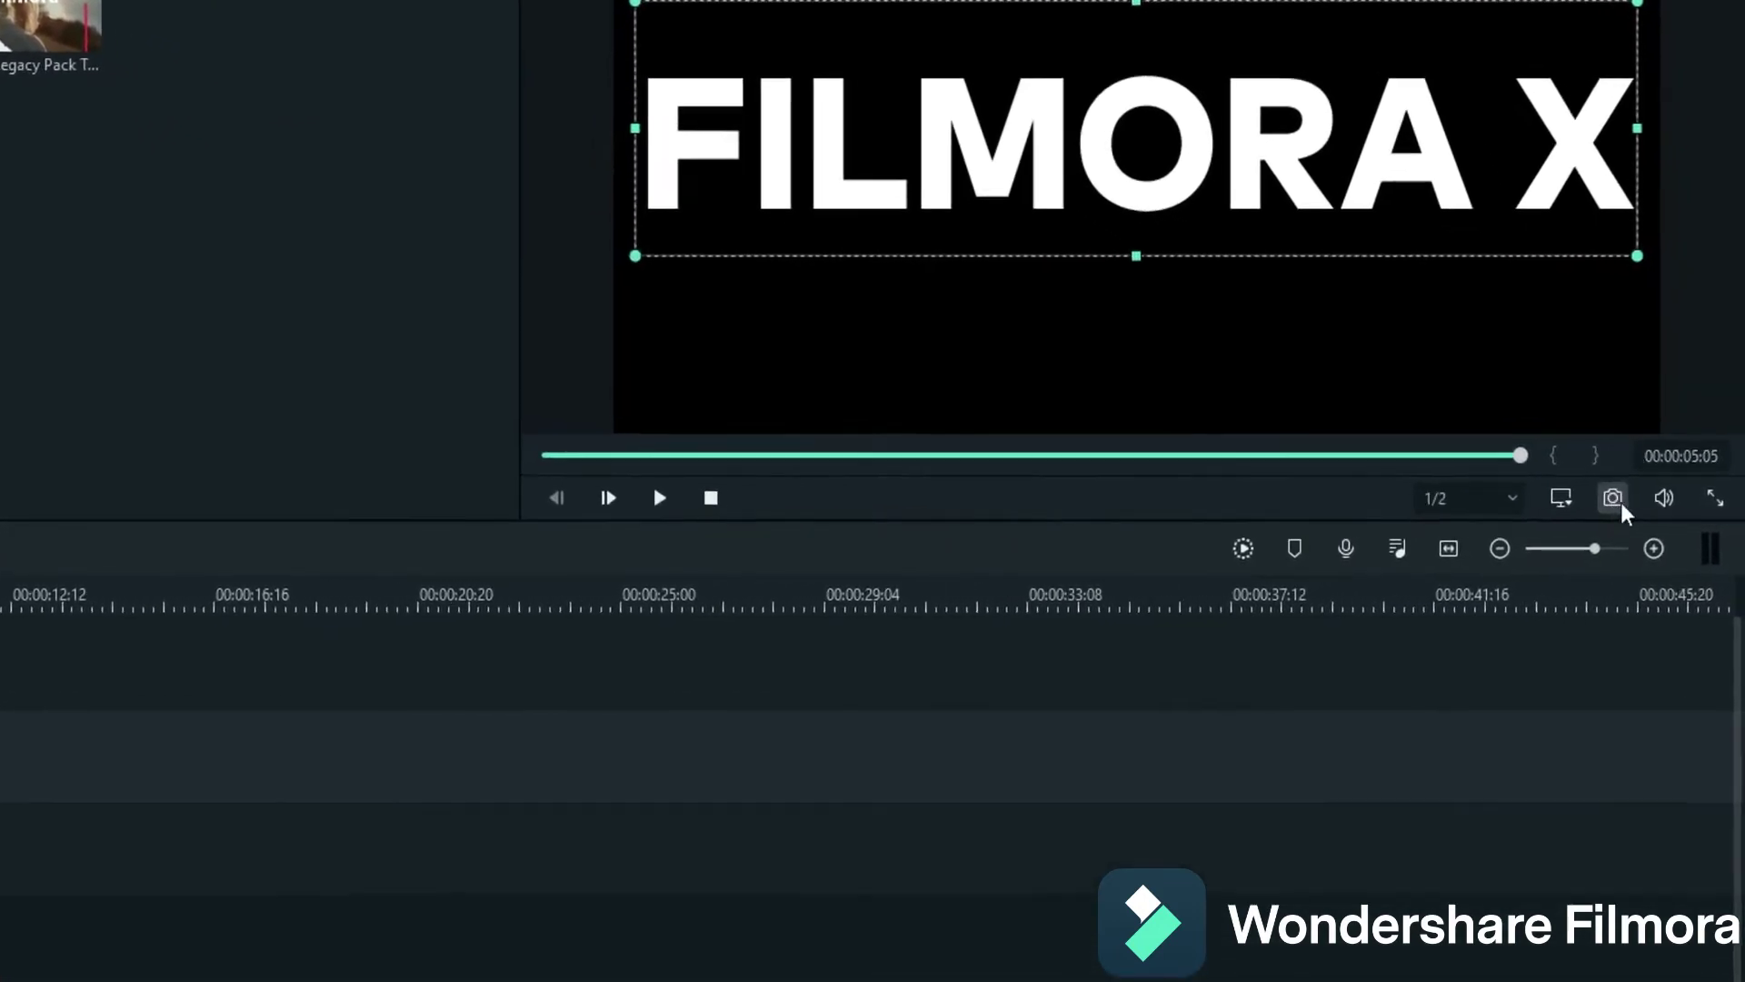
pyautogui.click(1612, 499)
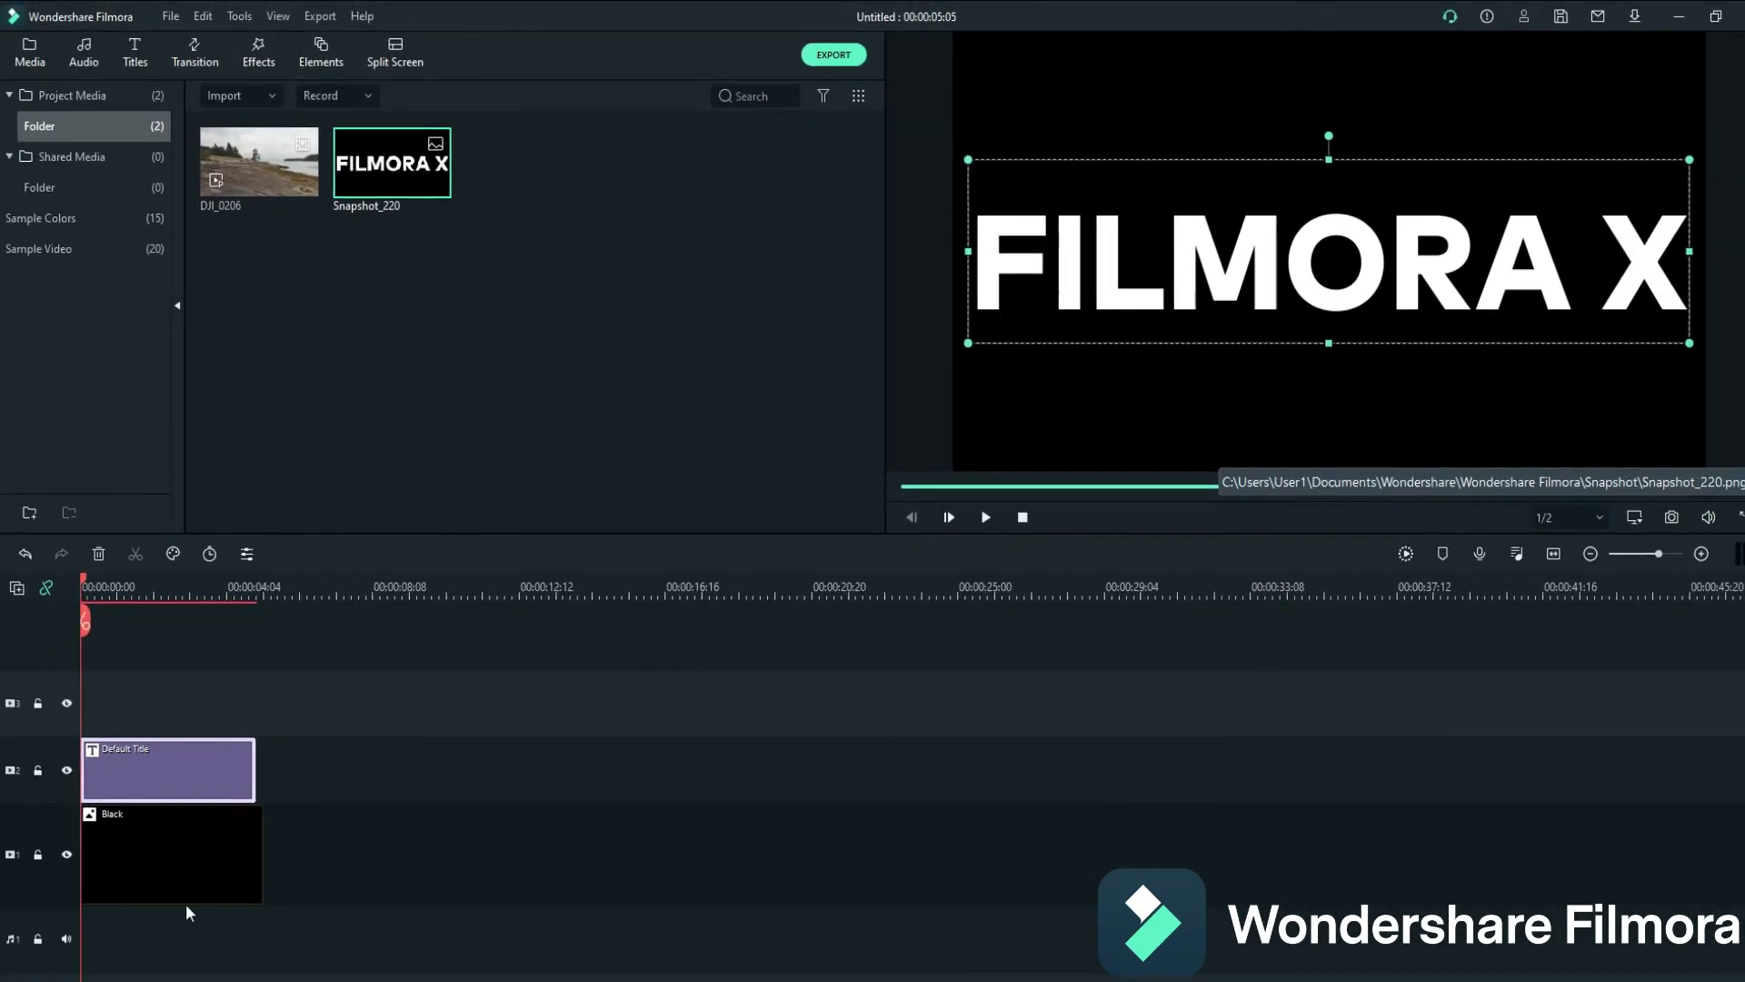
pyautogui.click(290, 705)
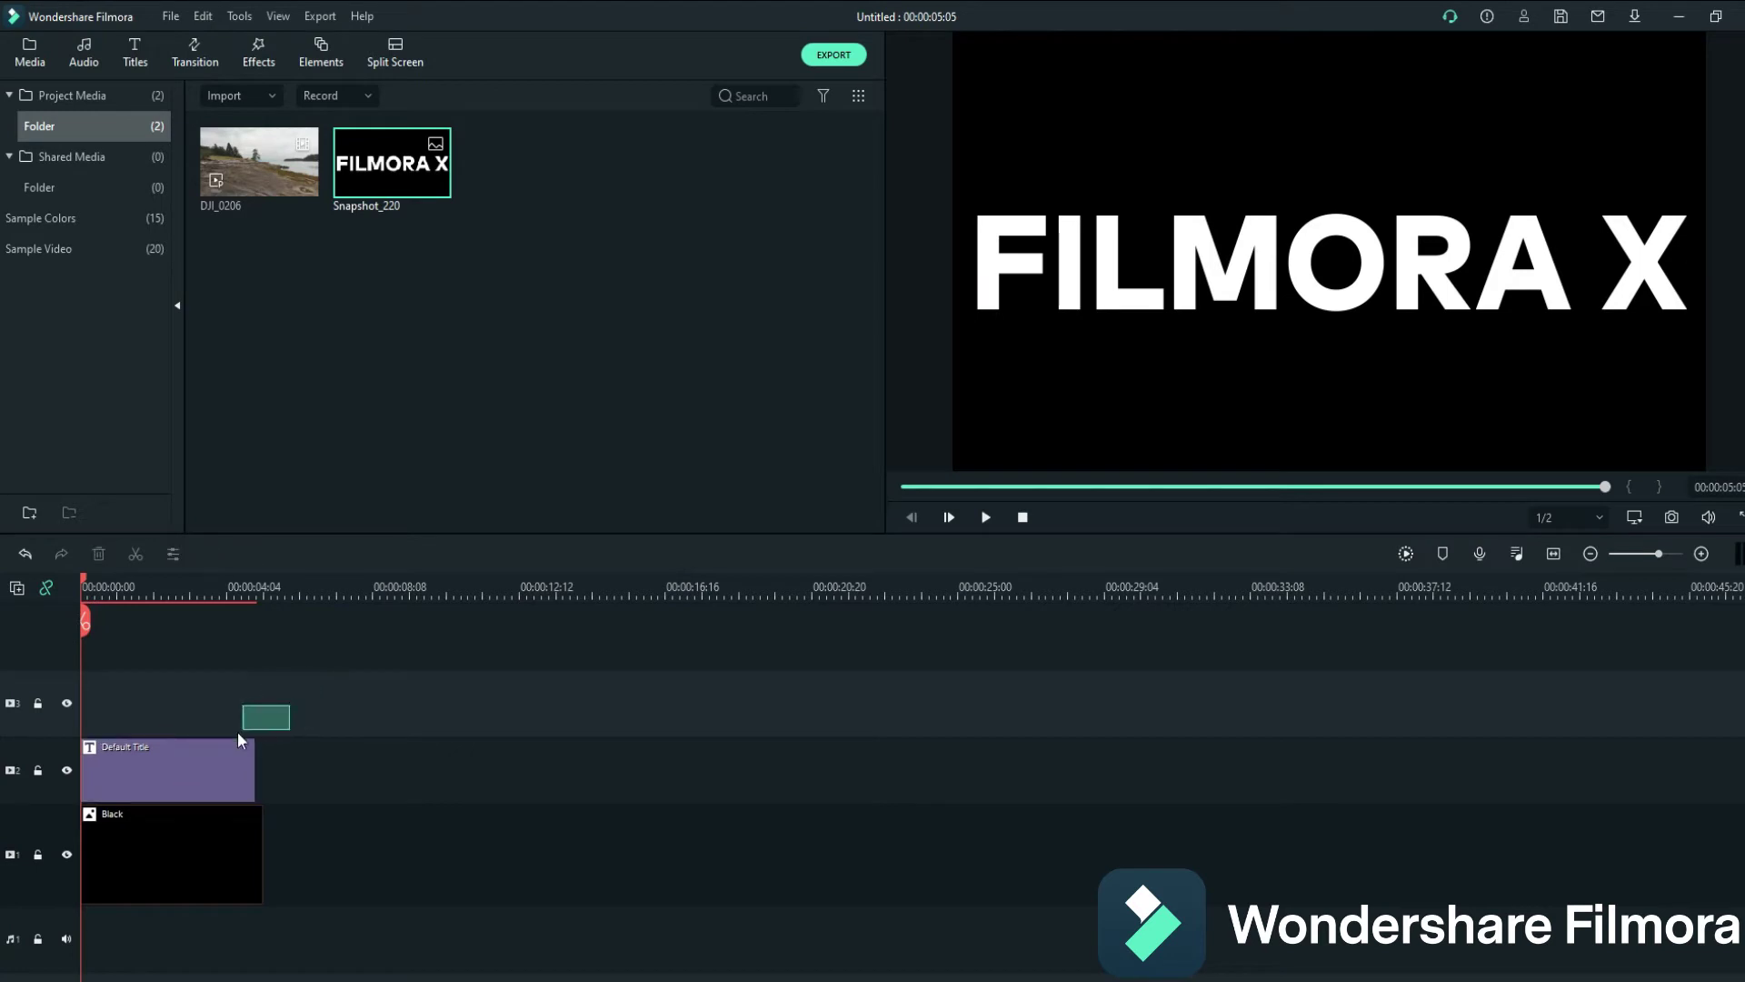
pyautogui.moveTo(123, 832); pyautogui.dragTo(125, 874)
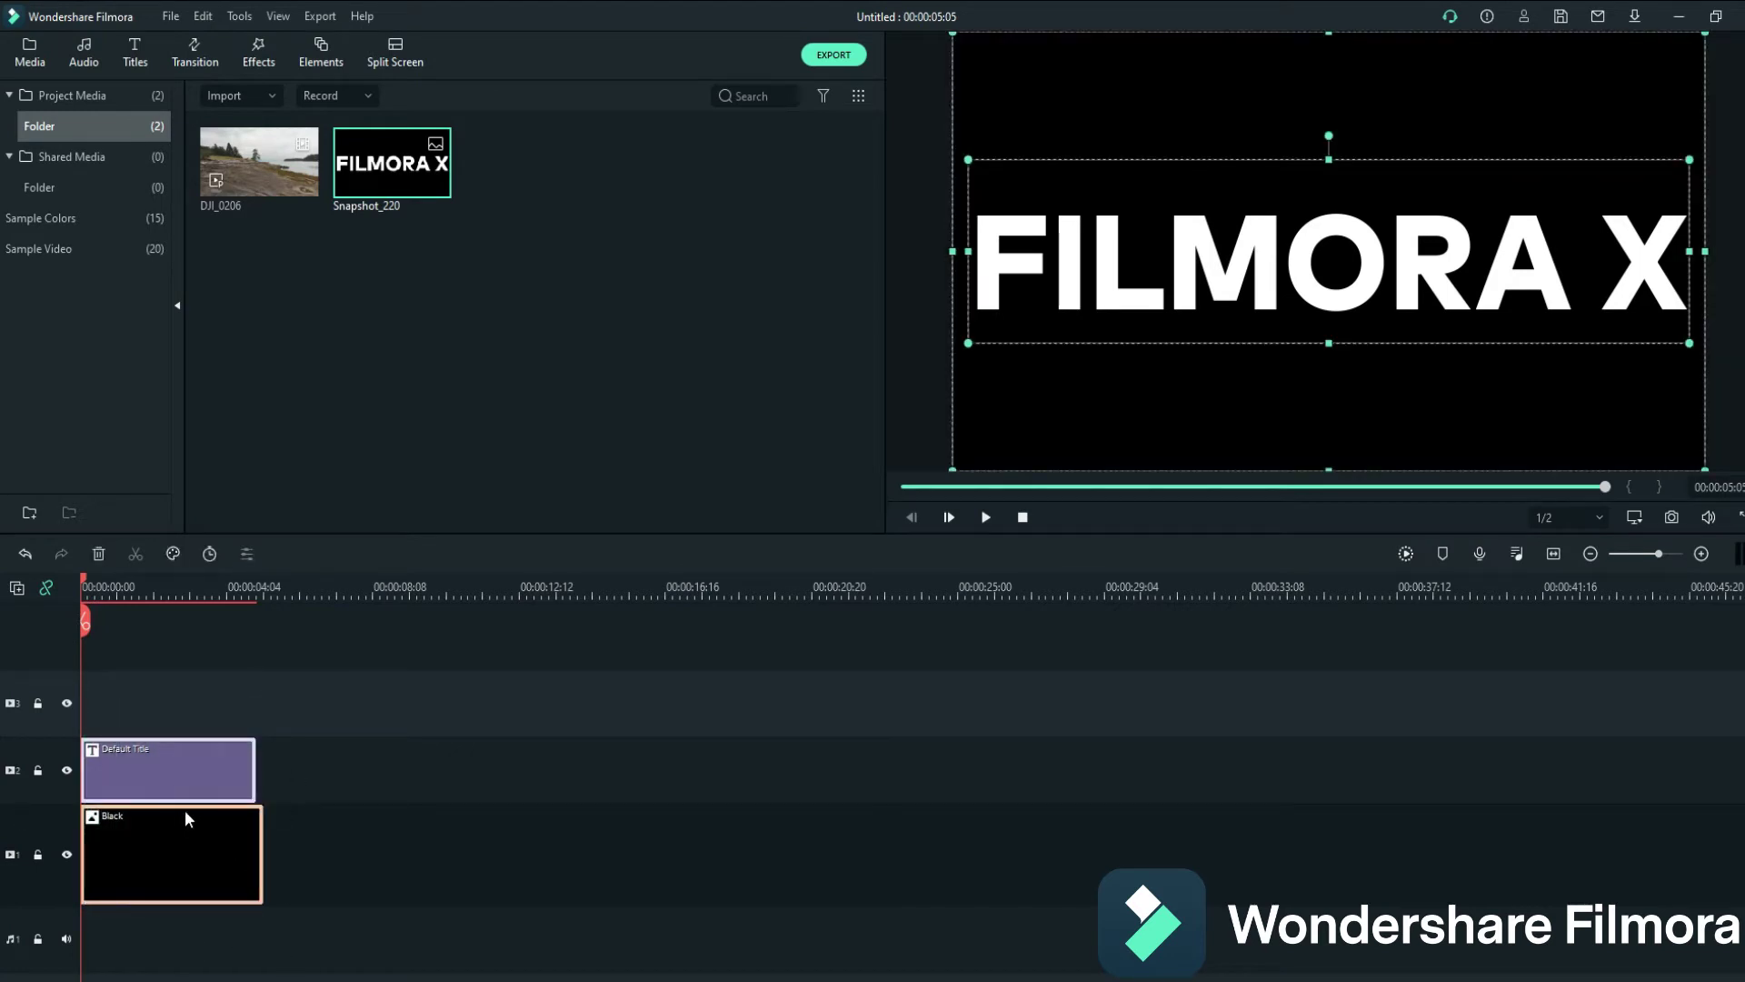
pyautogui.rightClick(160, 762)
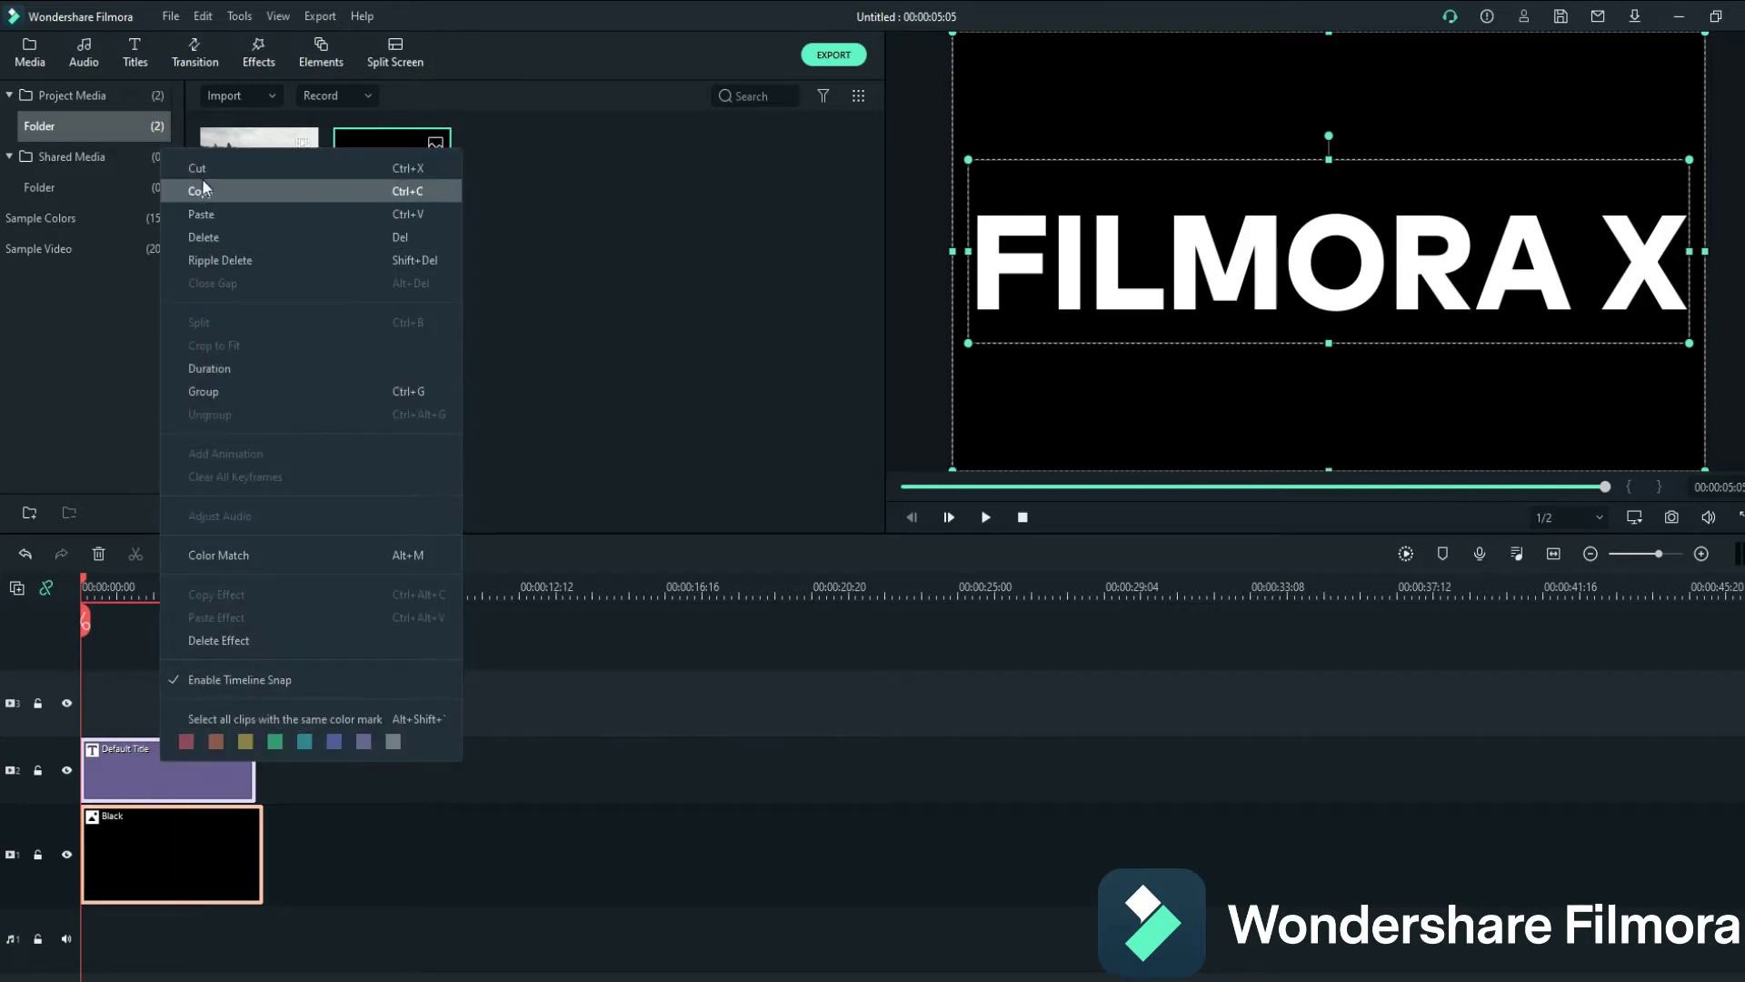
pyautogui.click(205, 236)
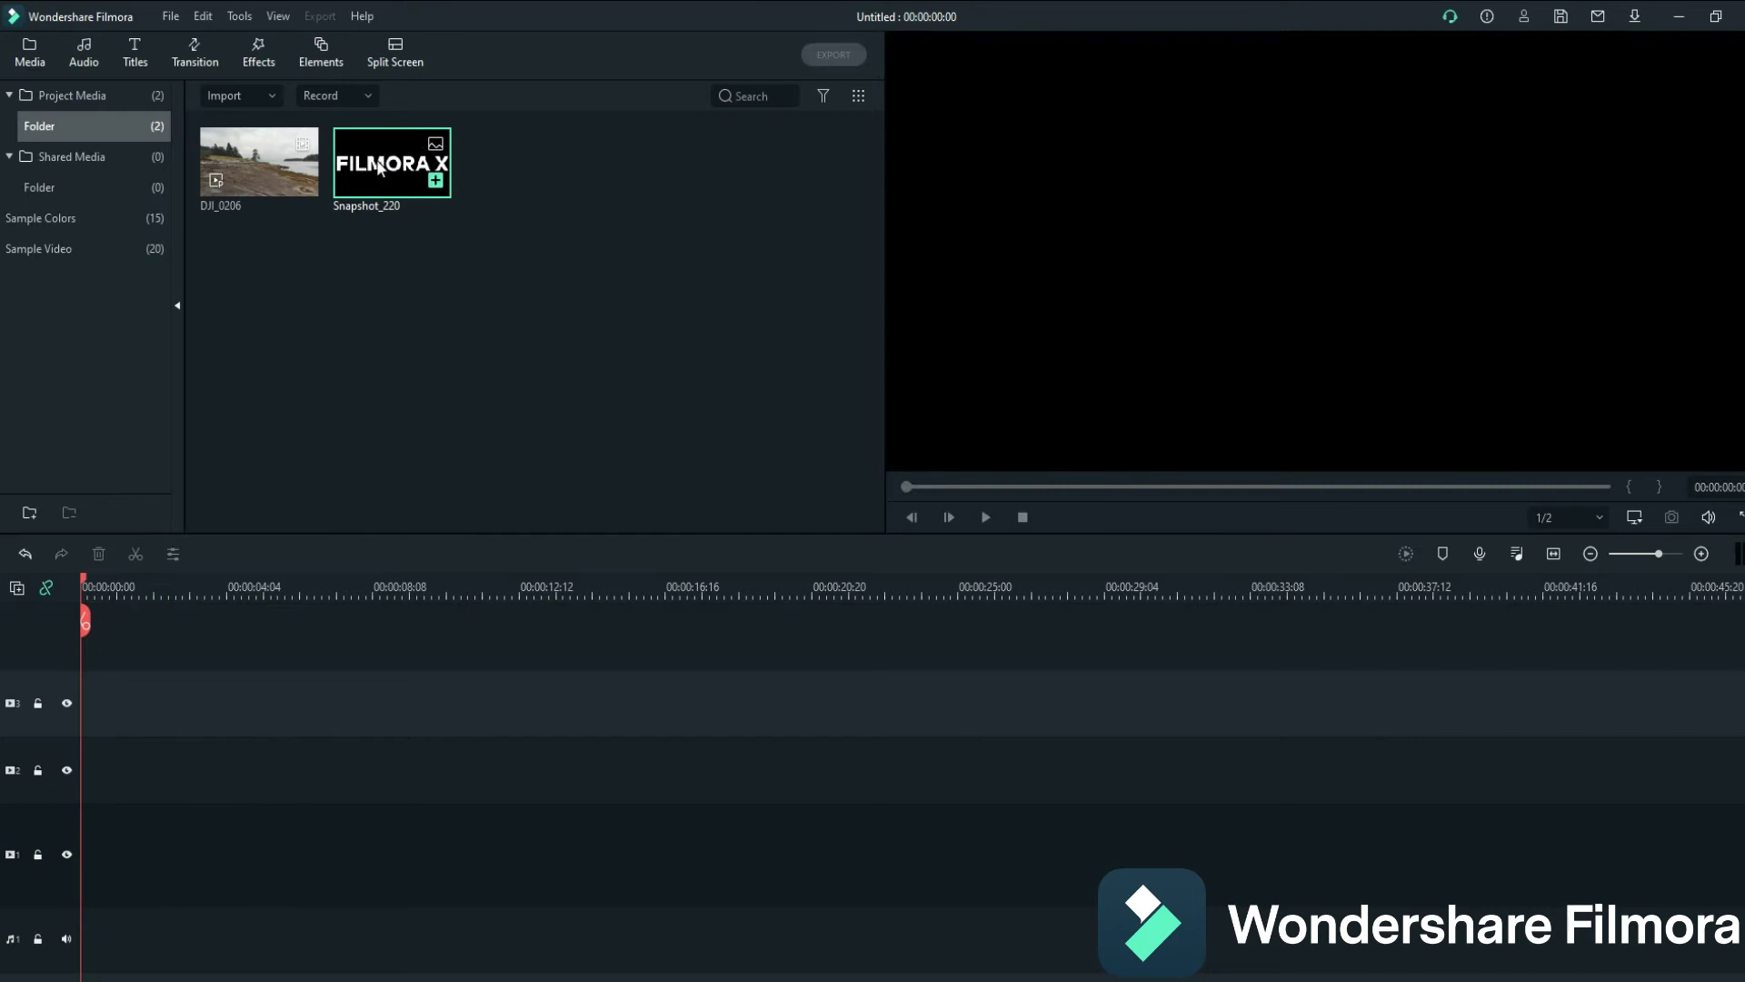
# Put Snapshot_220 on video track 2 and bring up its Crop and Zoom settings.
pyautogui.moveTo(449, 616); pyautogui.dragTo(240, 772)
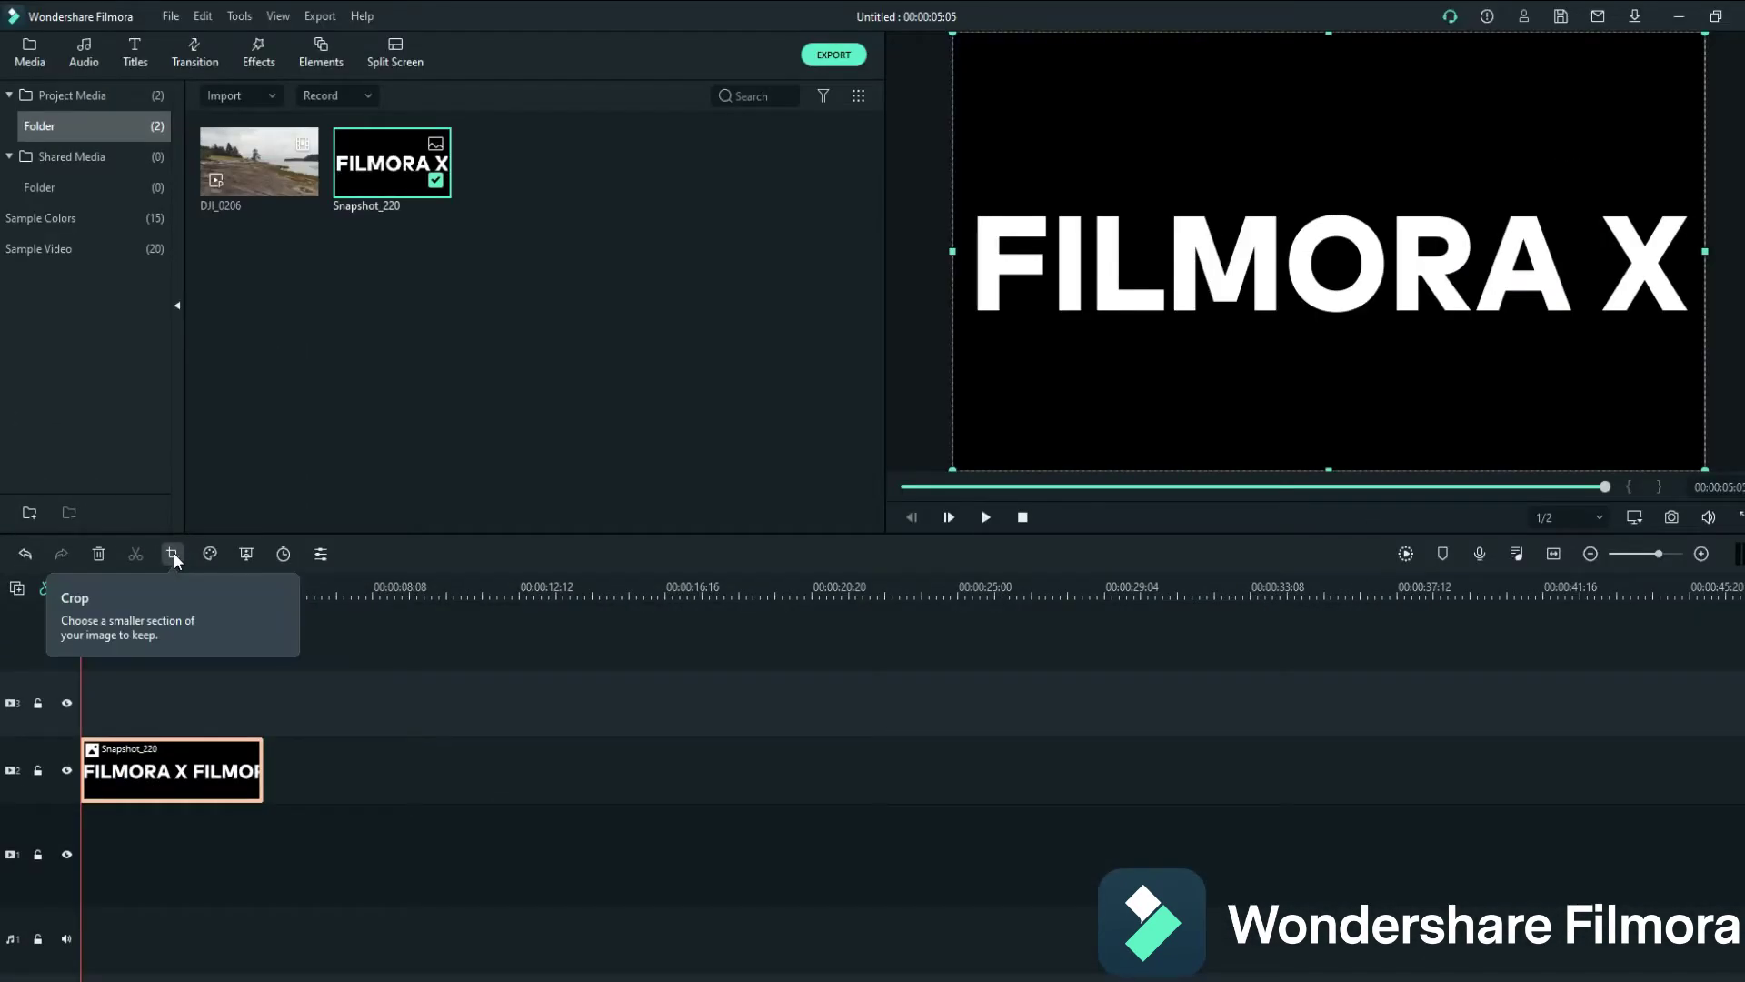
pyautogui.rightClick(140, 775)
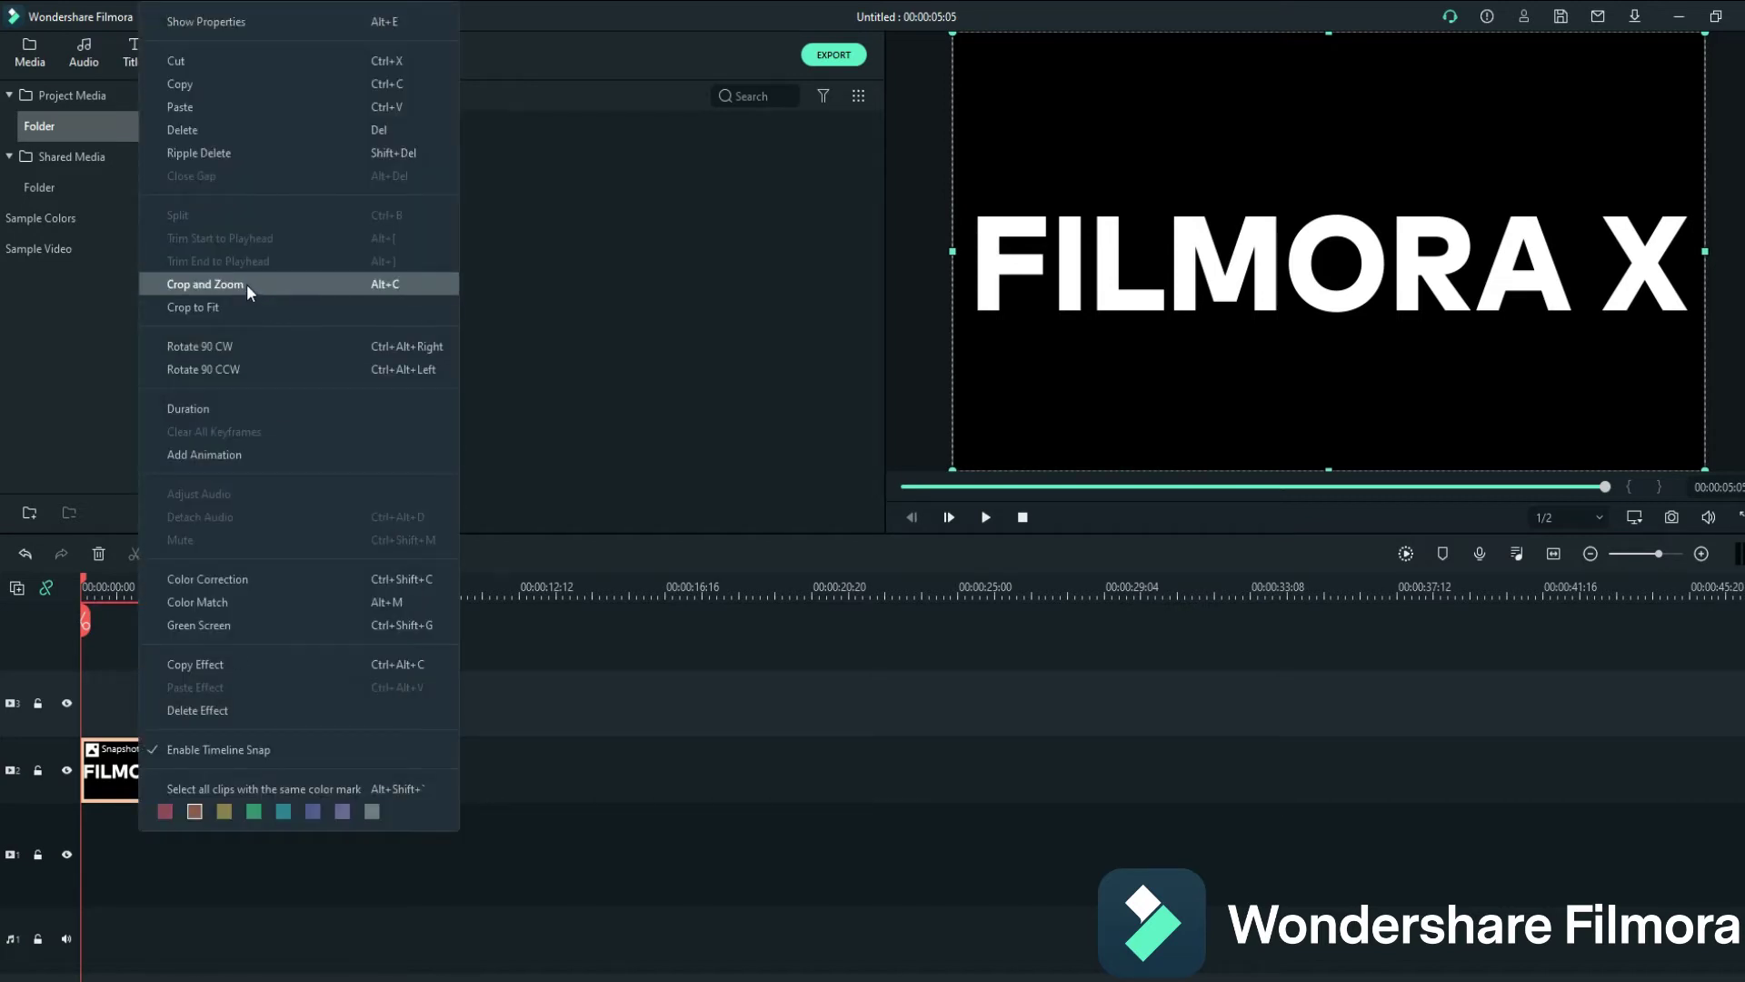
pyautogui.click(390, 284)
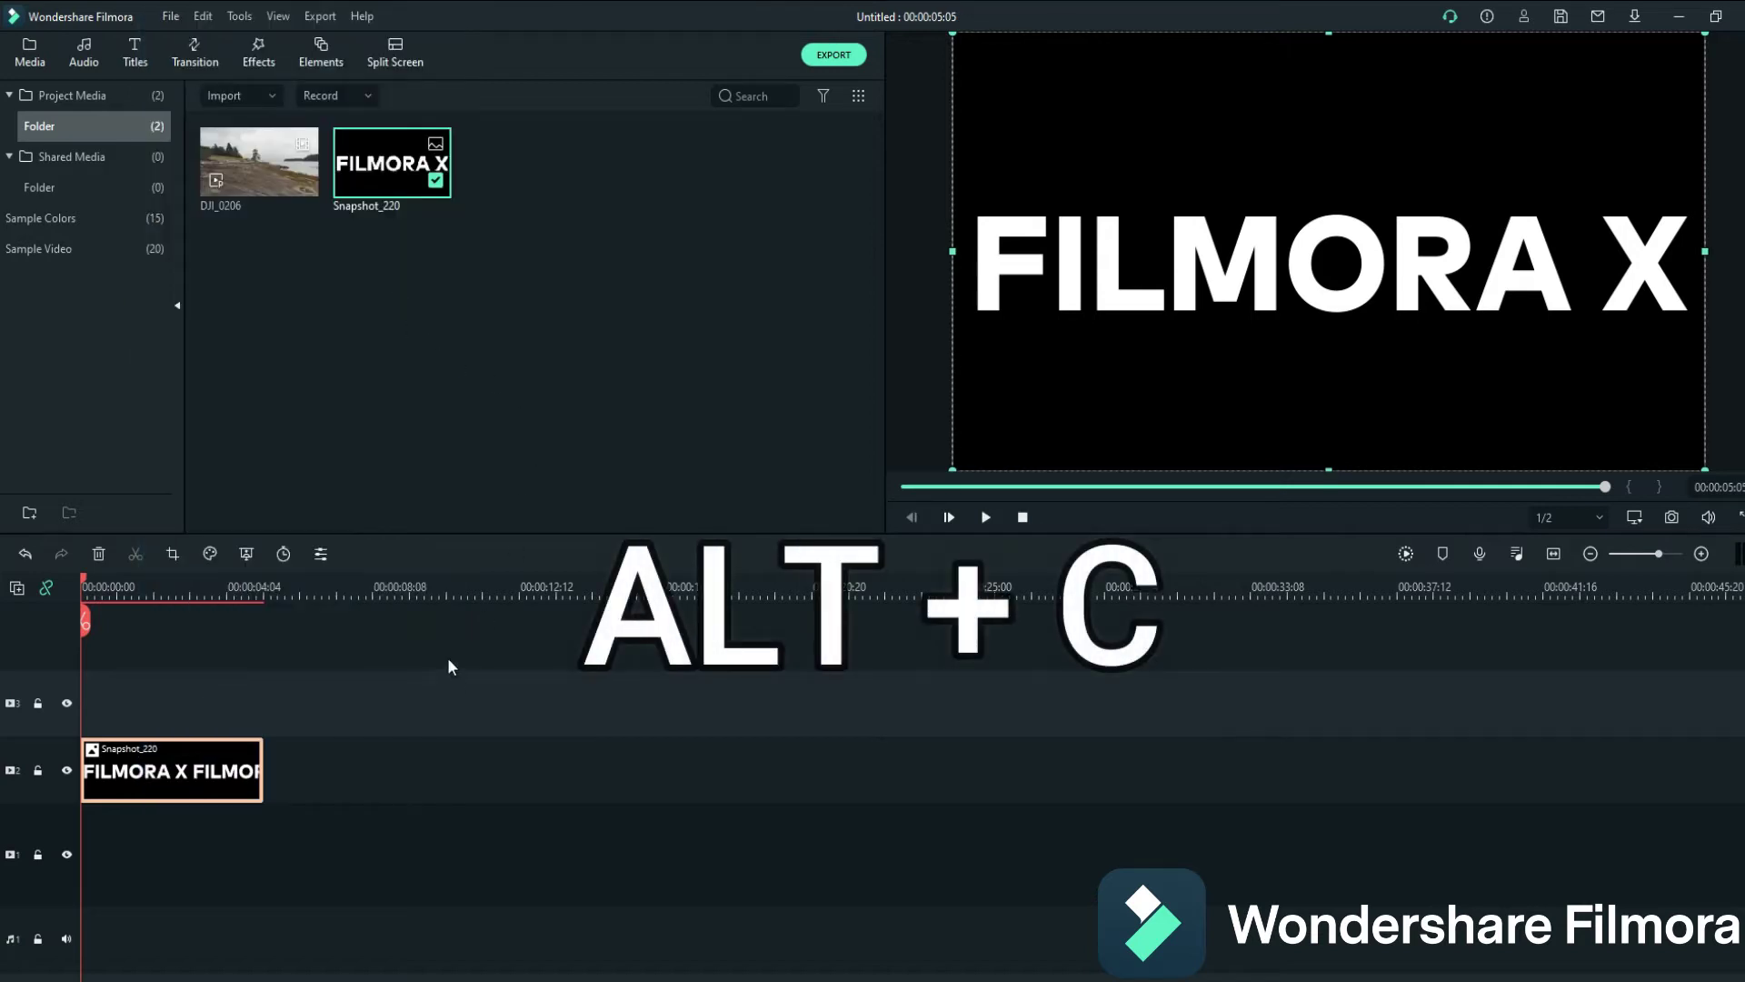
# Apply a Pan & Zoom to Snapshot_220 that zooms into the letter O, previewed and confirmed.
pyautogui.hotkey('alt', 'c')
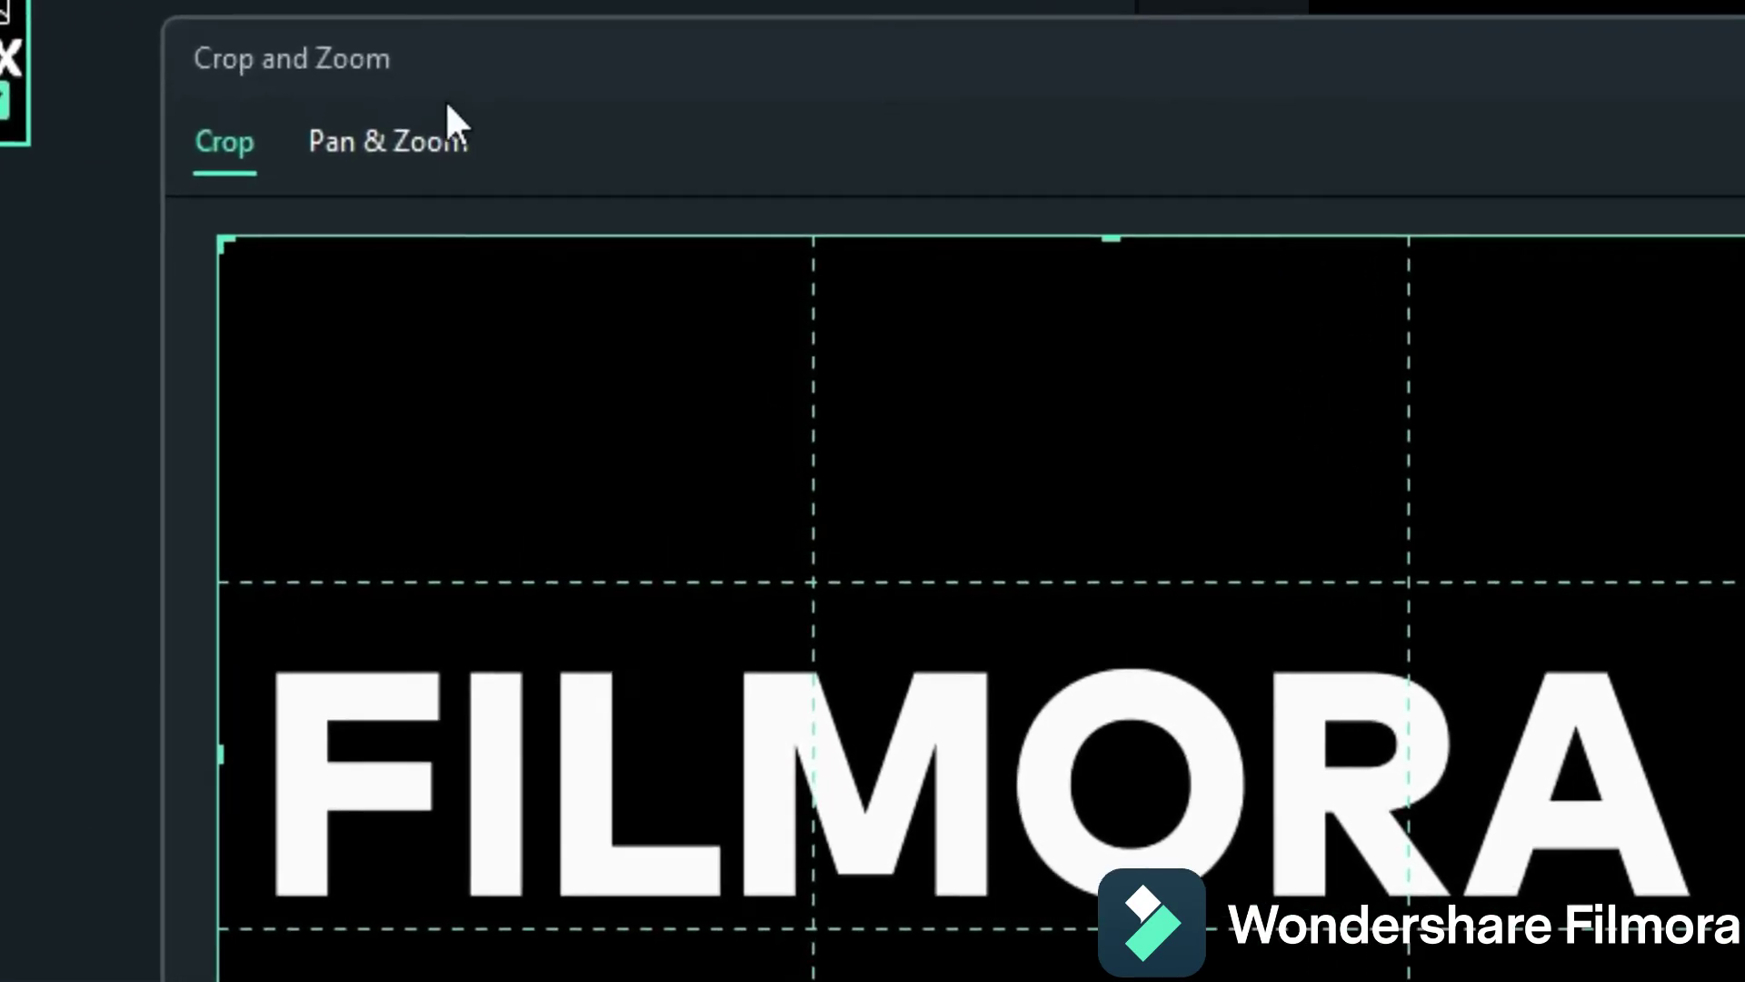
pyautogui.click(352, 136)
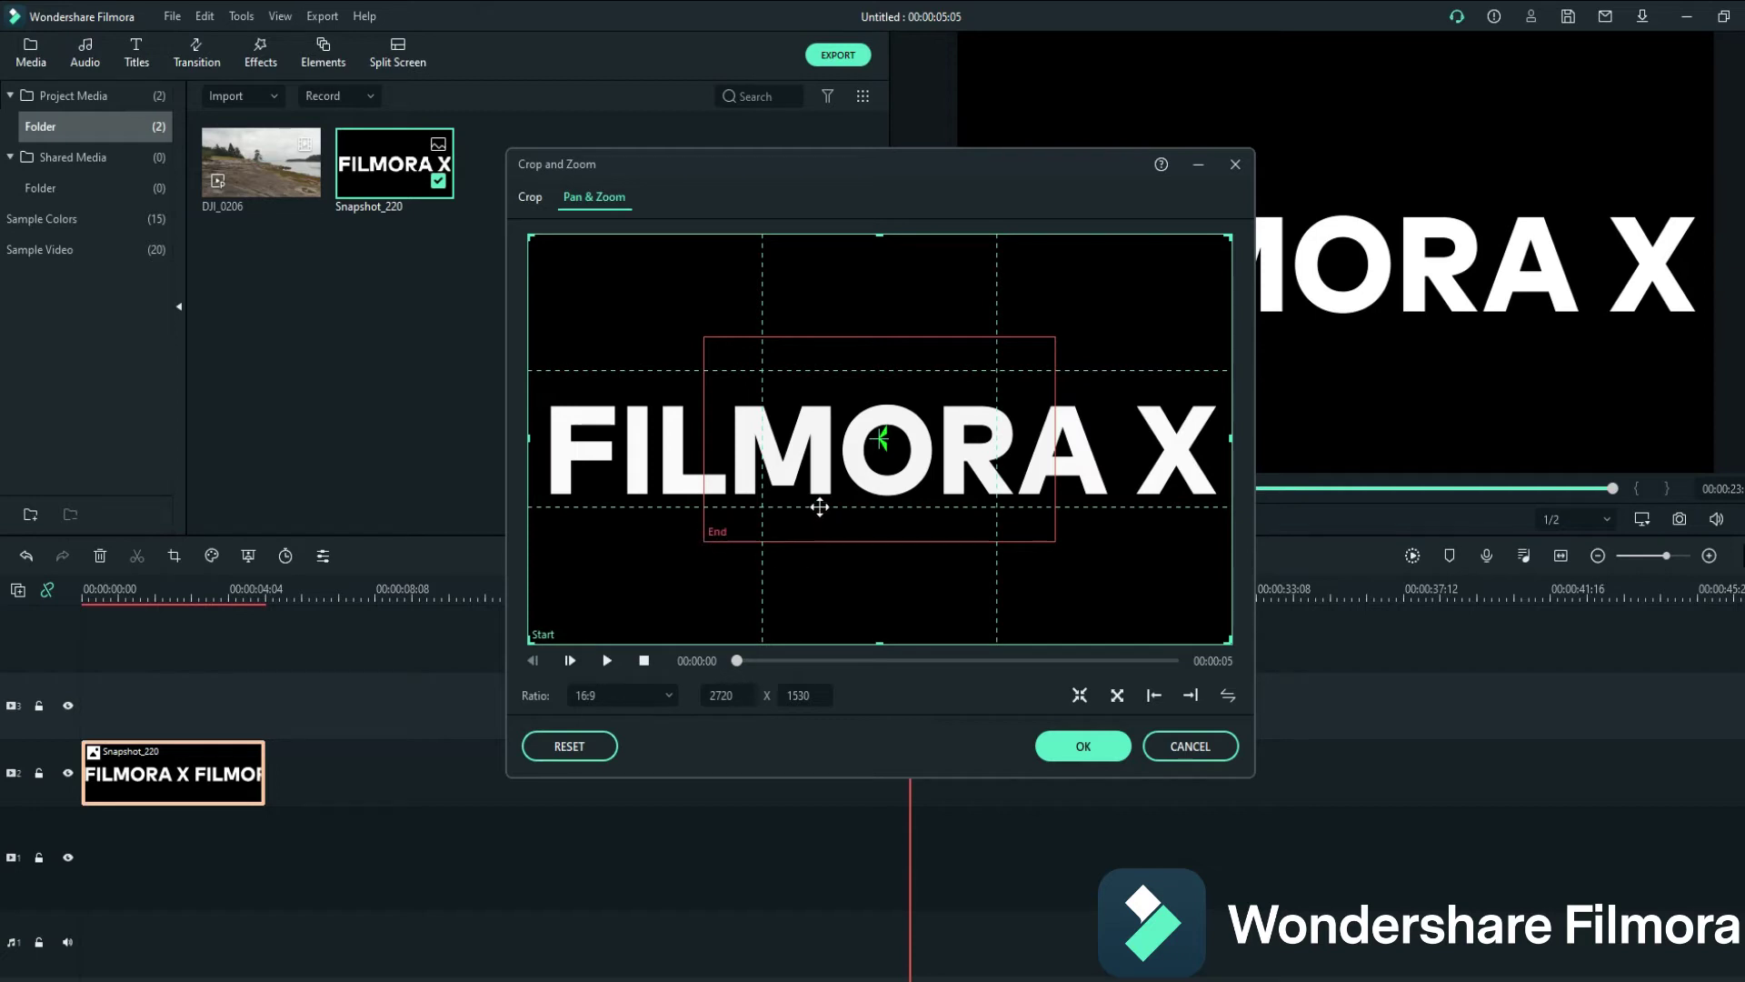
pyautogui.click(774, 504)
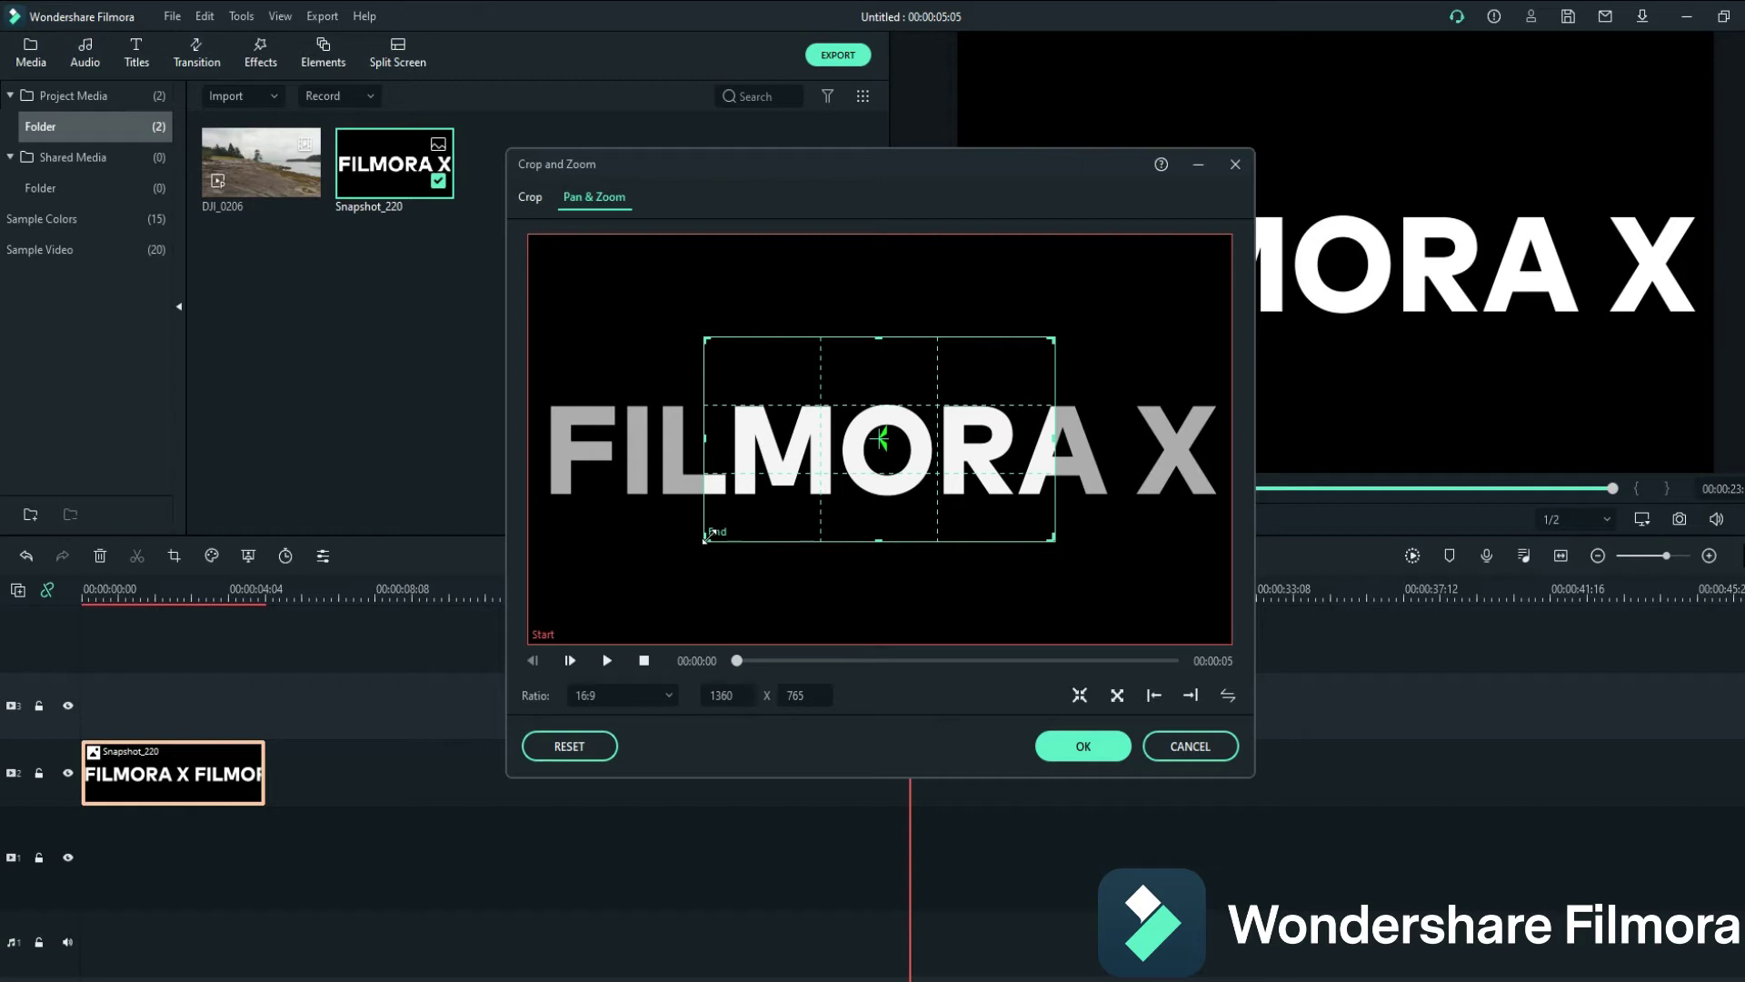
pyautogui.moveTo(810, 490); pyautogui.dragTo(909, 440)
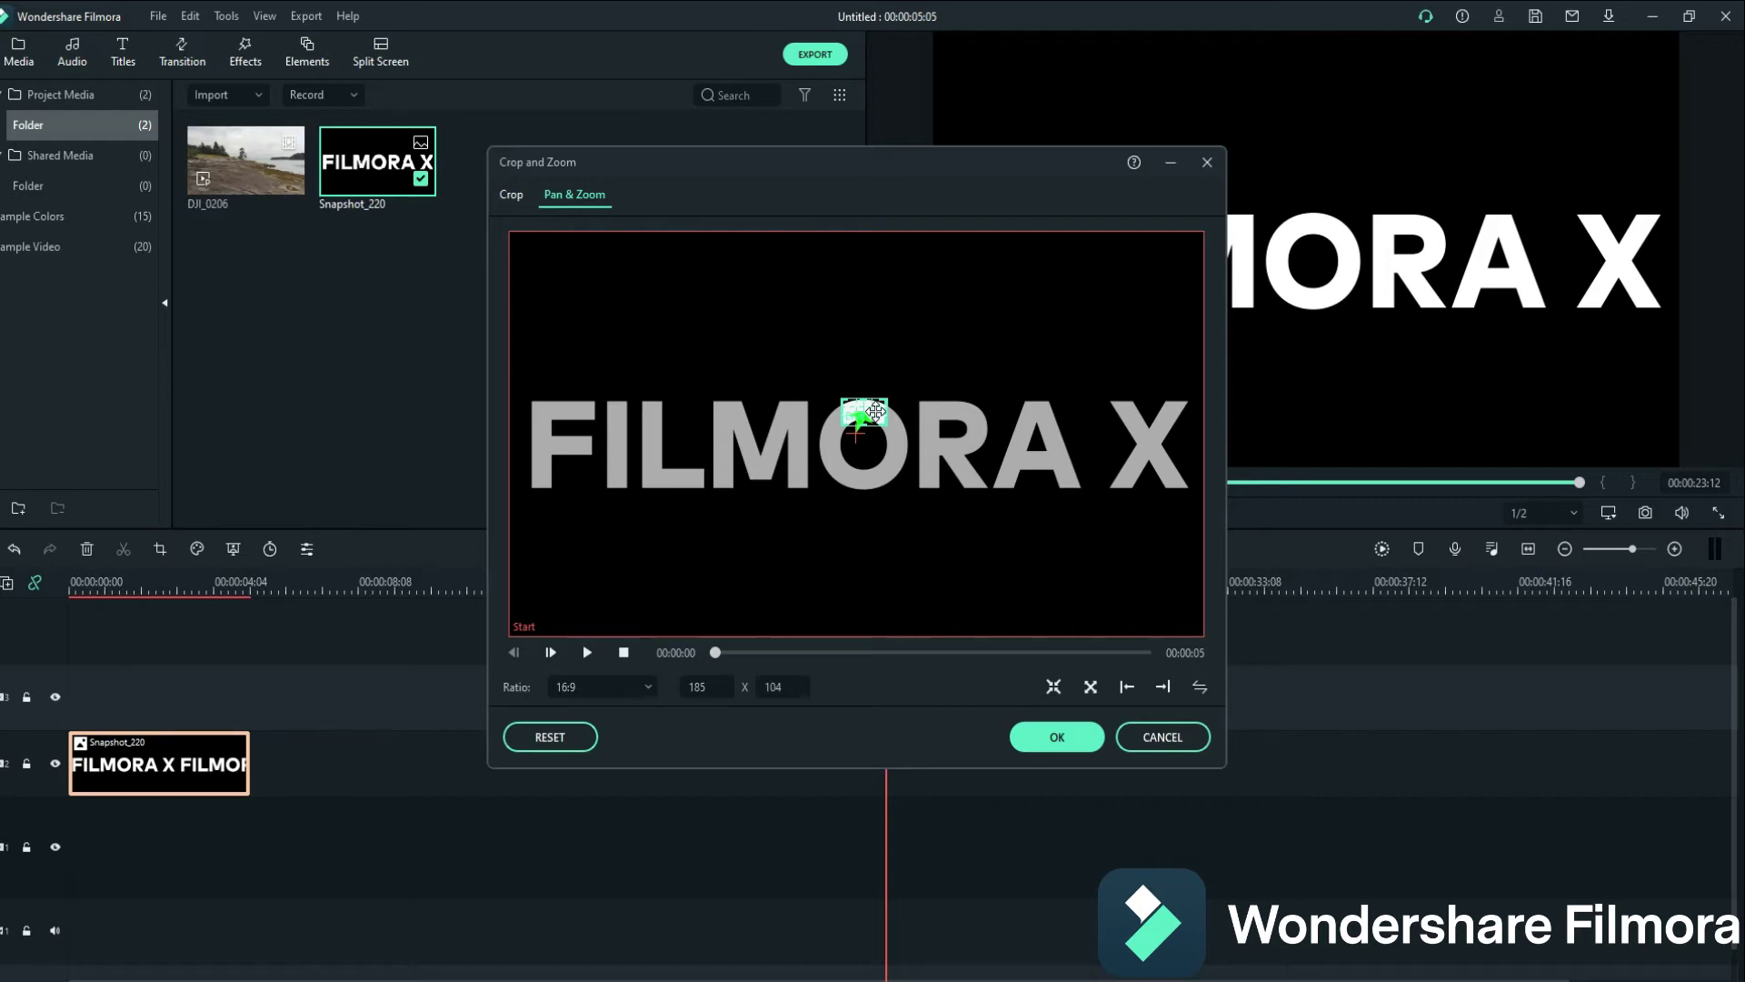
pyautogui.click(587, 652)
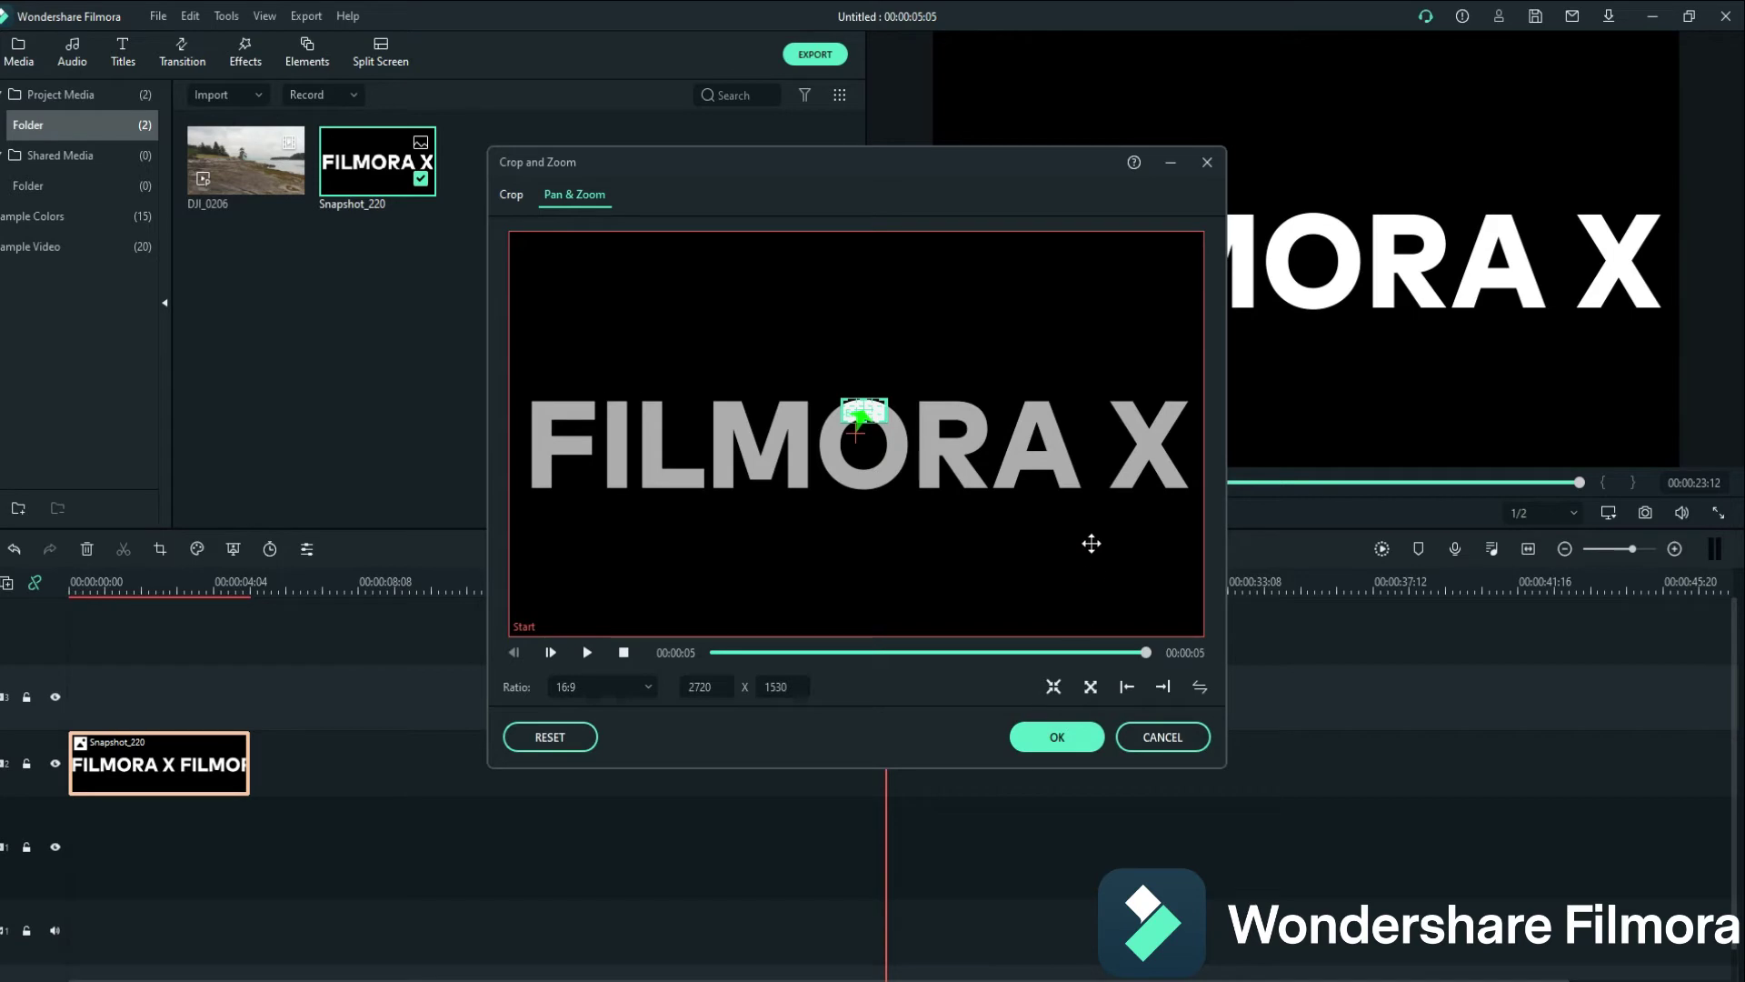
pyautogui.click(1058, 733)
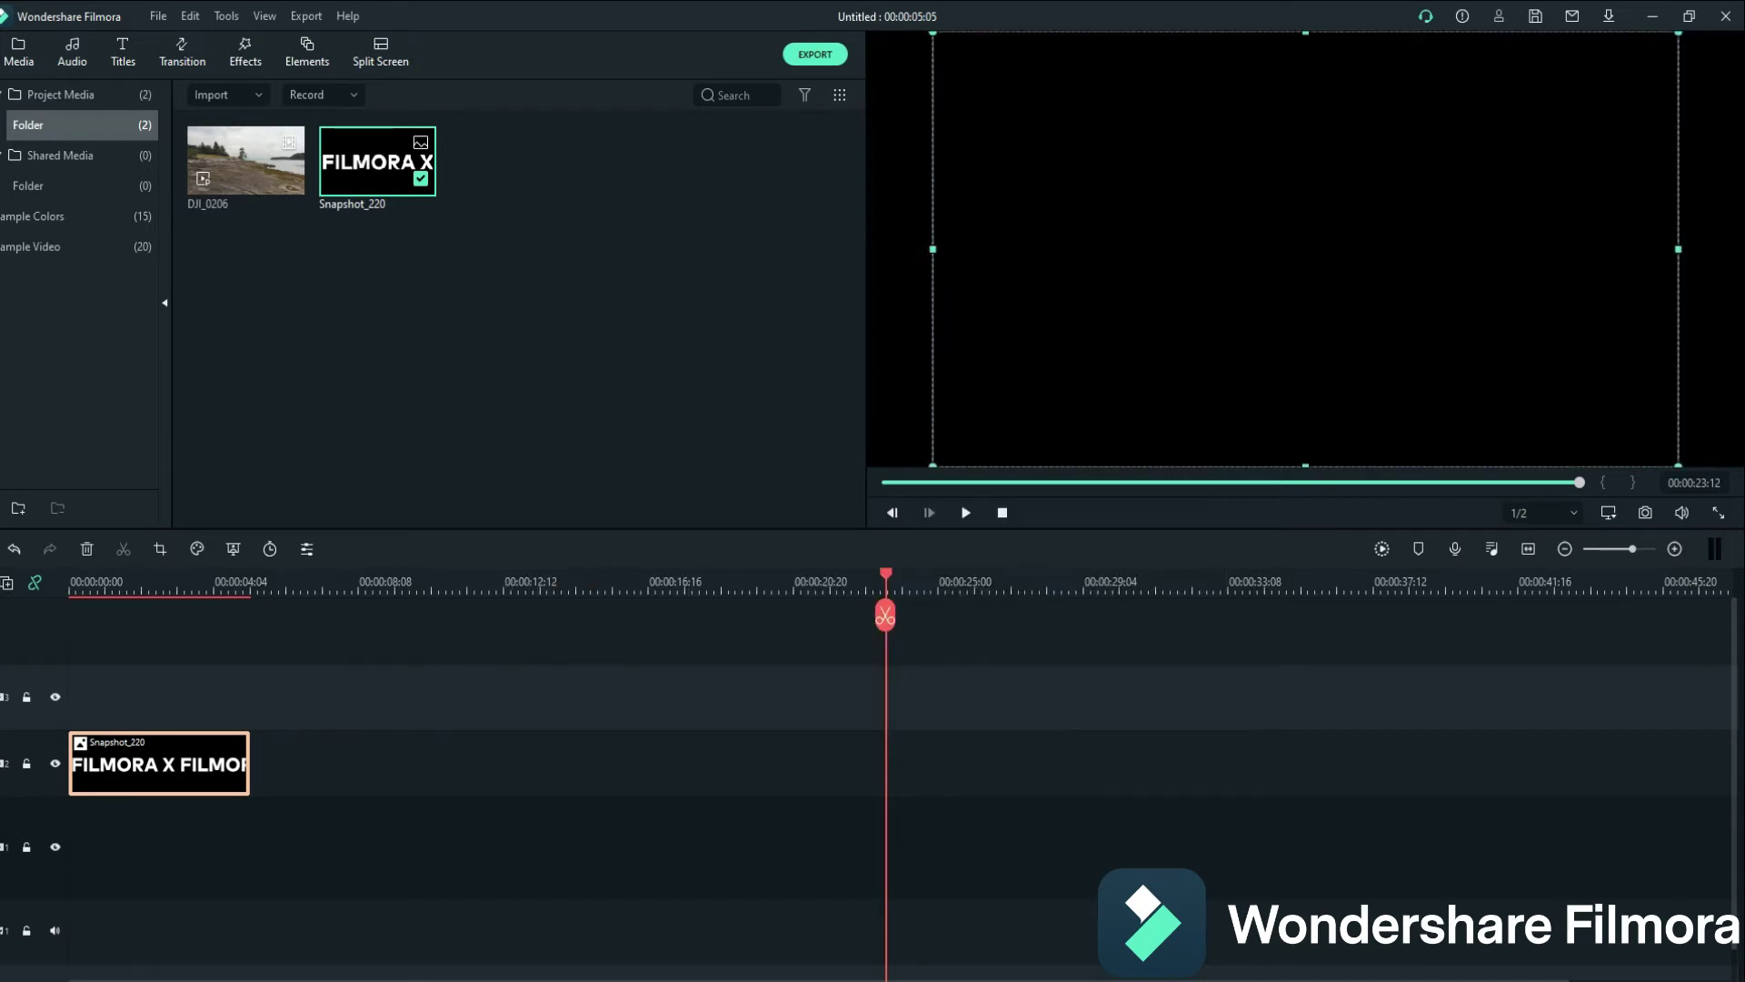
# Place DJI_0206 under the snapshot, trim it to 00:00:10:04, and open the snapshot's settings.
pyautogui.doubleClick(227, 168)
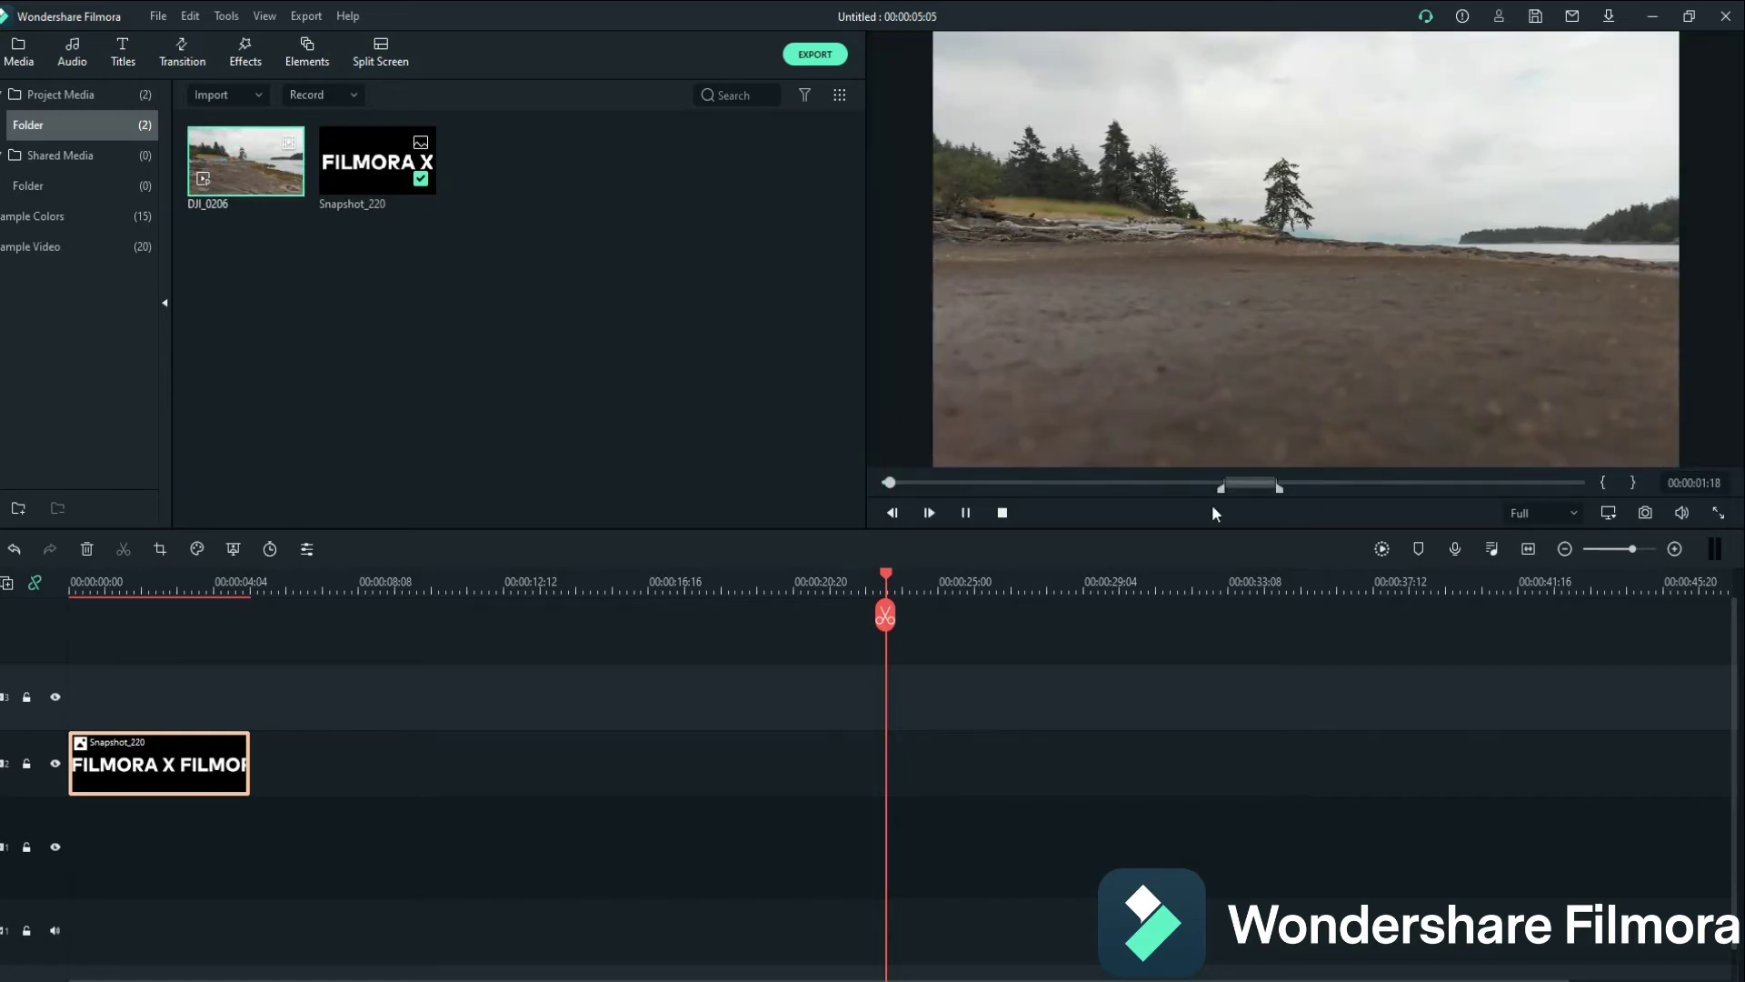
pyautogui.moveTo(976, 605); pyautogui.dragTo(65, 860)
pyautogui.moveTo(883, 850); pyautogui.dragTo(421, 862)
pyautogui.moveTo(881, 579); pyautogui.dragTo(71, 582)
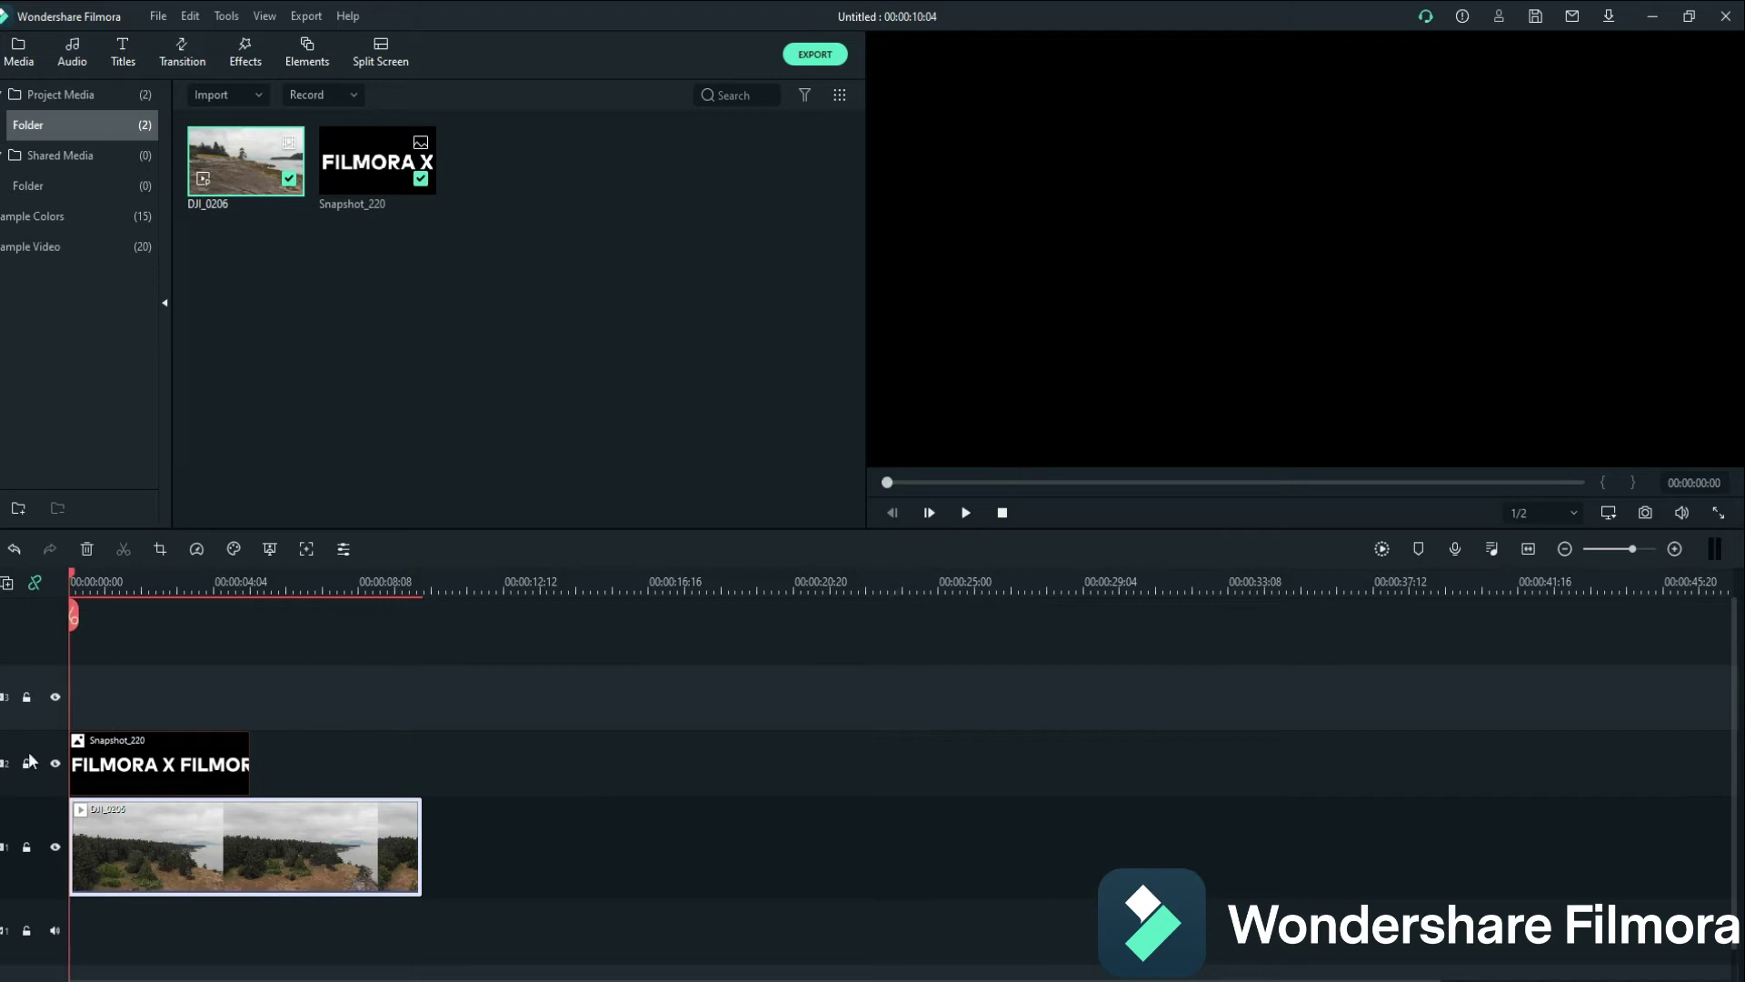
pyautogui.doubleClick(127, 768)
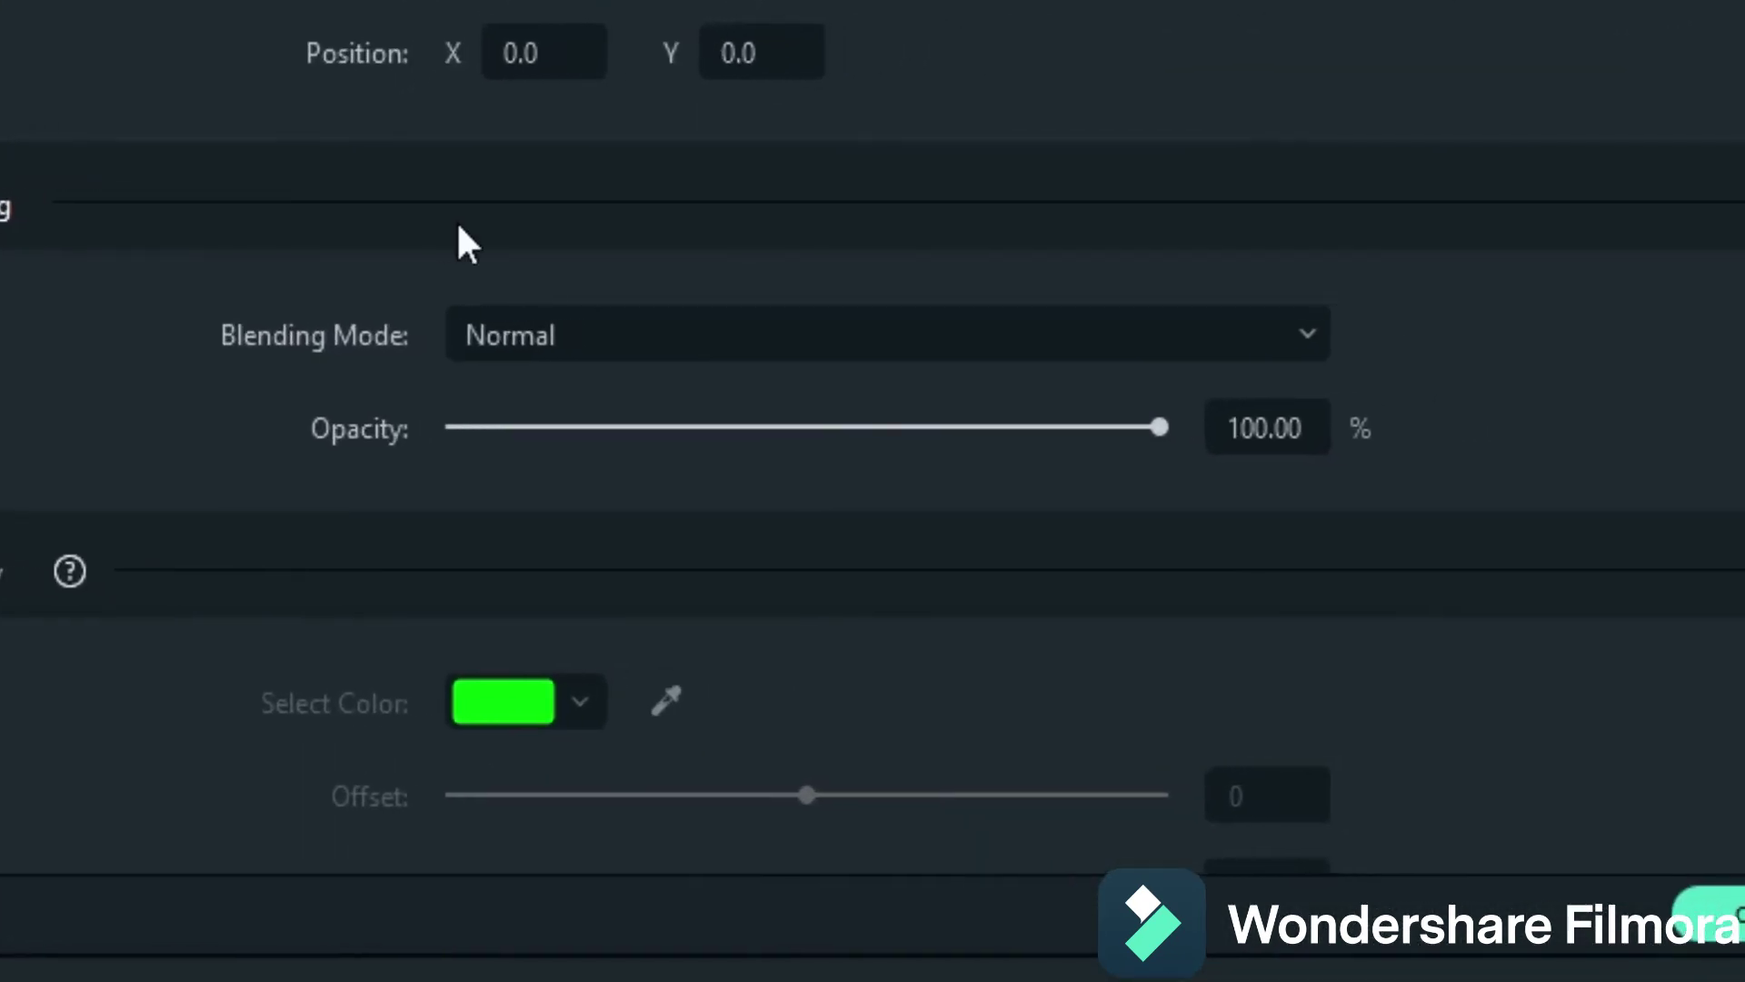
# Set the snapshot's blending mode to Multiply and play back to check the masked footage.
pyautogui.click(1304, 334)
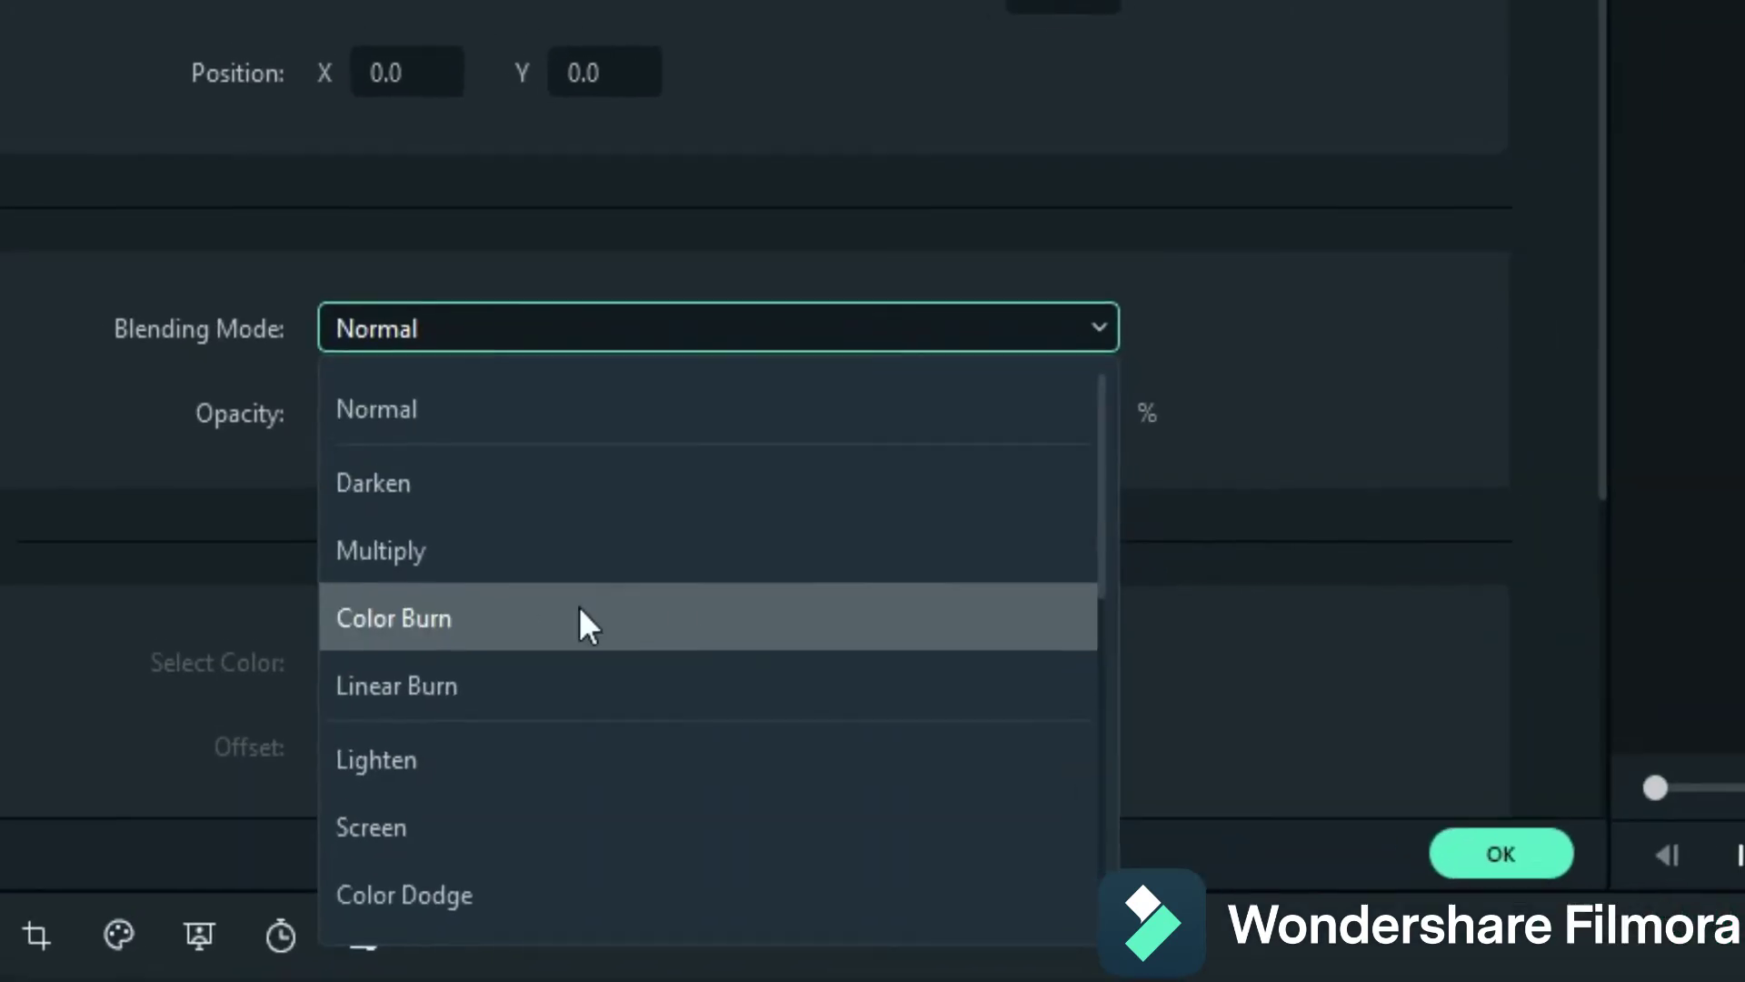
pyautogui.click(382, 550)
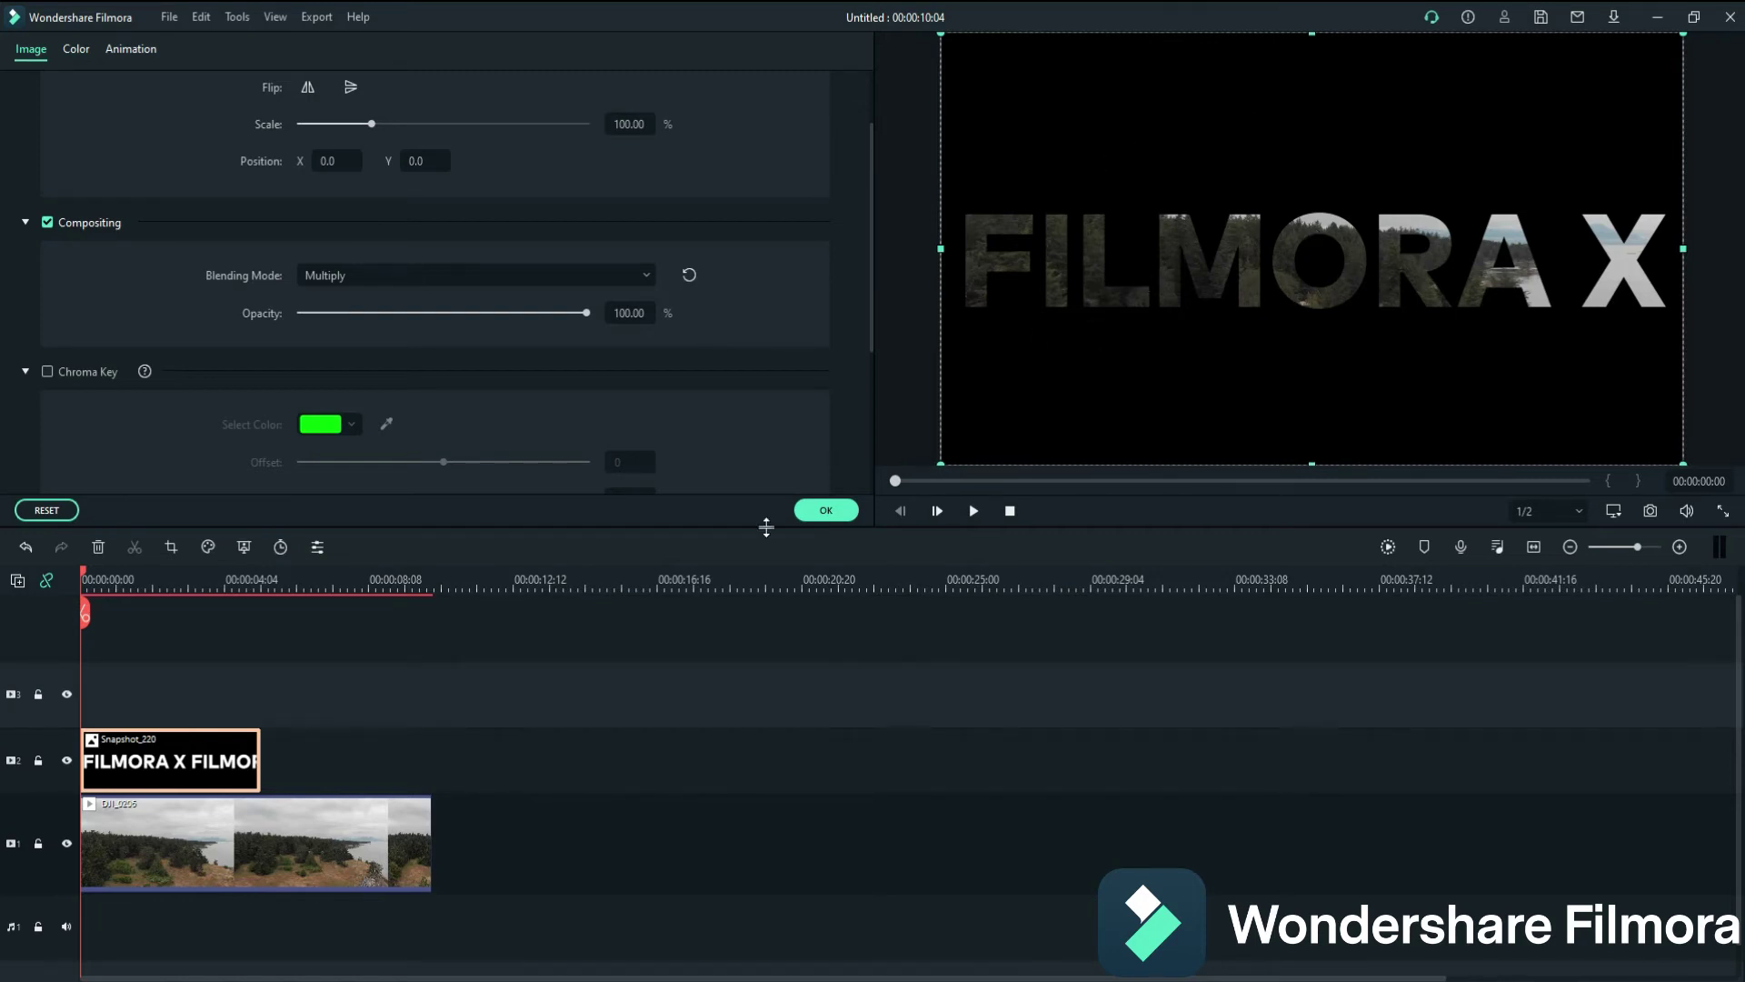
pyautogui.click(973, 511)
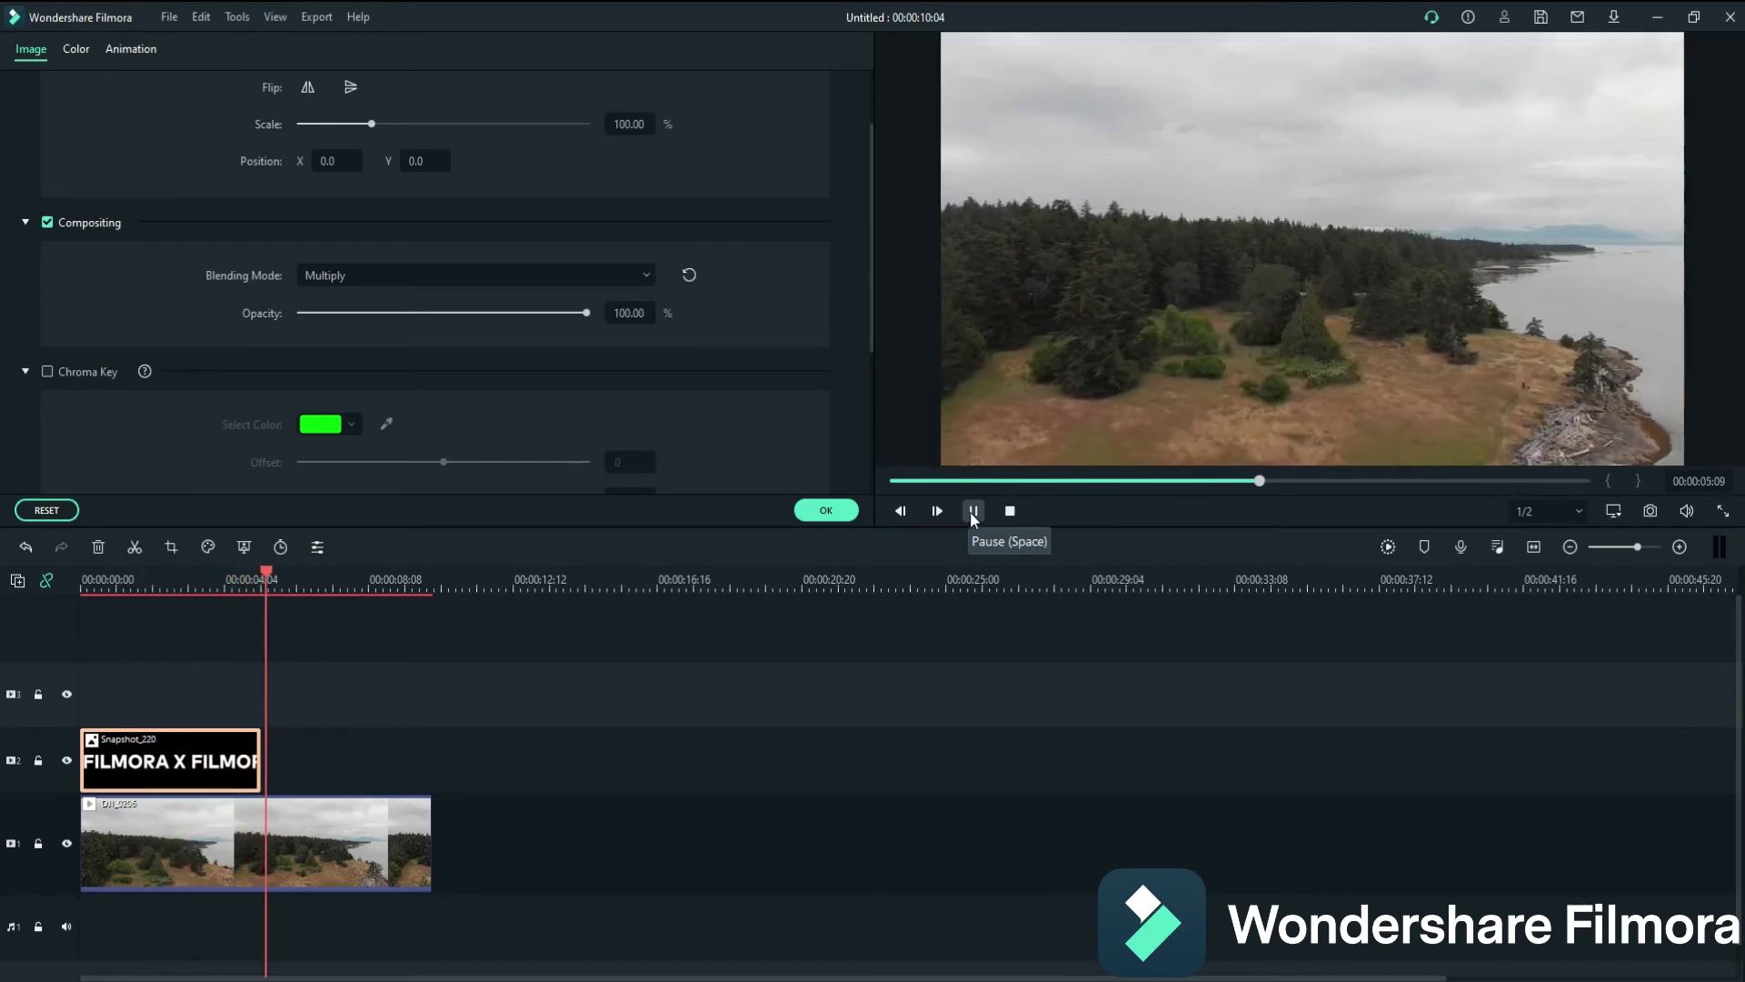
pyautogui.click(972, 512)
pyautogui.moveTo(291, 577); pyautogui.dragTo(207, 602)
# Set the DJI_0206 drone clip to Normal 1.00x speed.
pyautogui.click(255, 848)
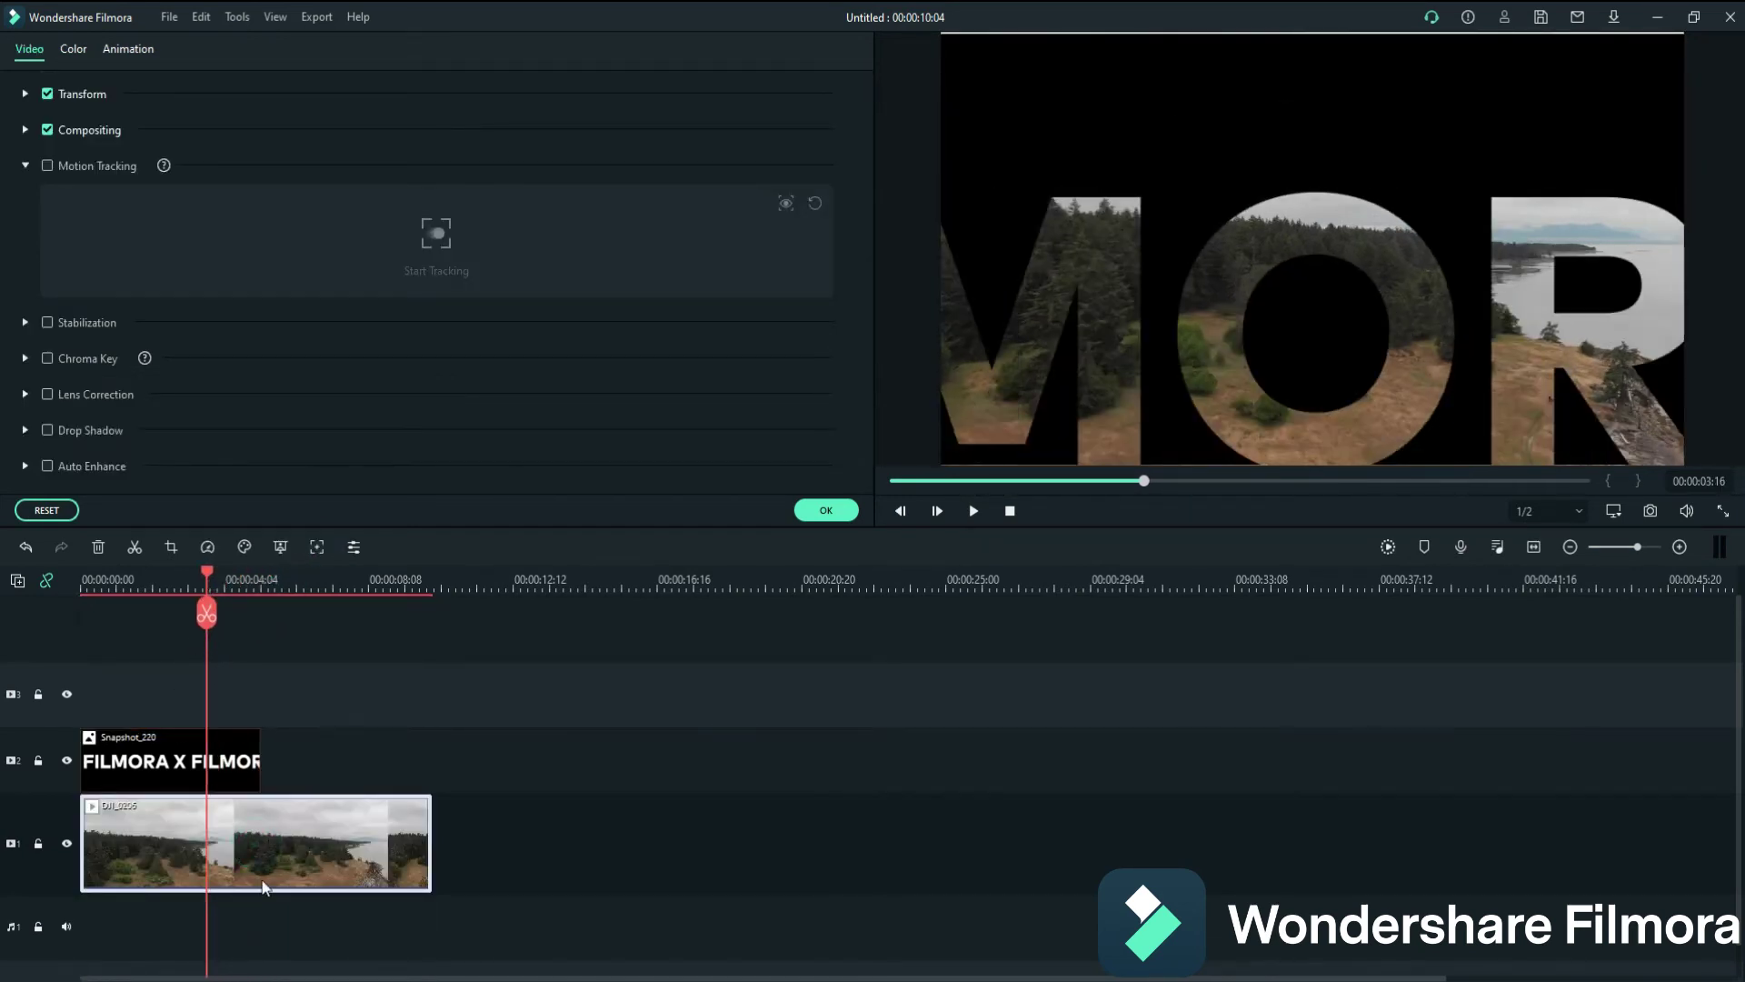
pyautogui.click(207, 548)
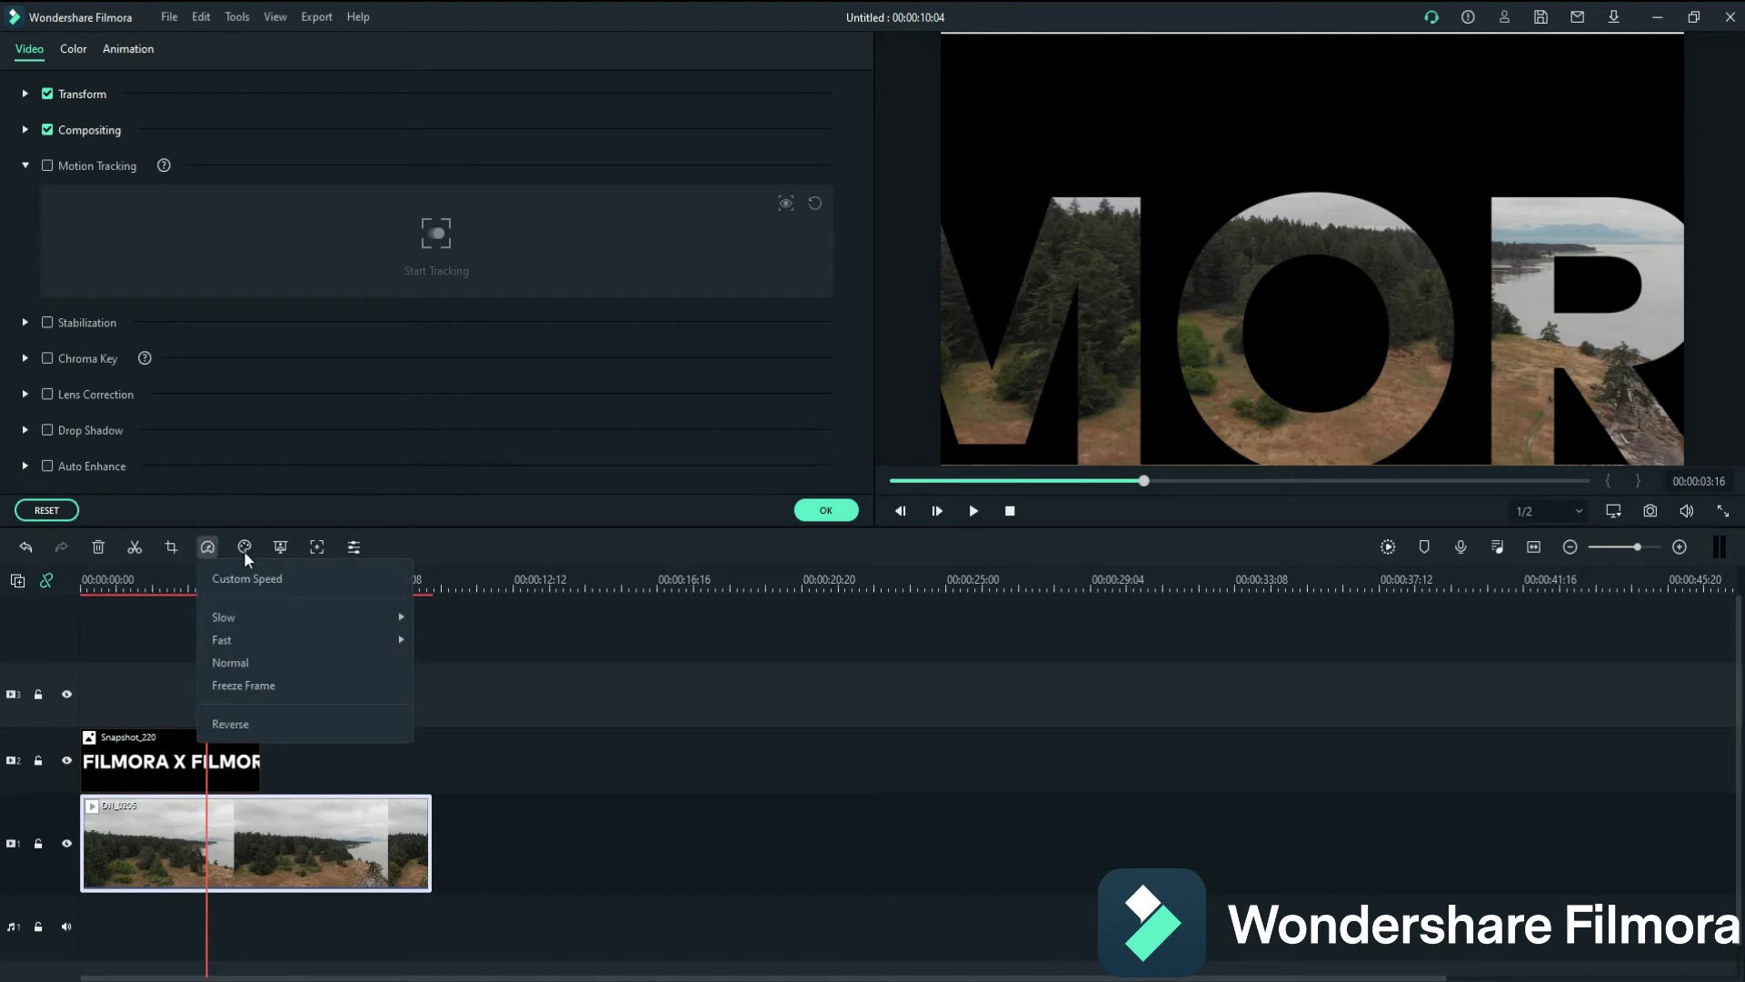
pyautogui.click(227, 662)
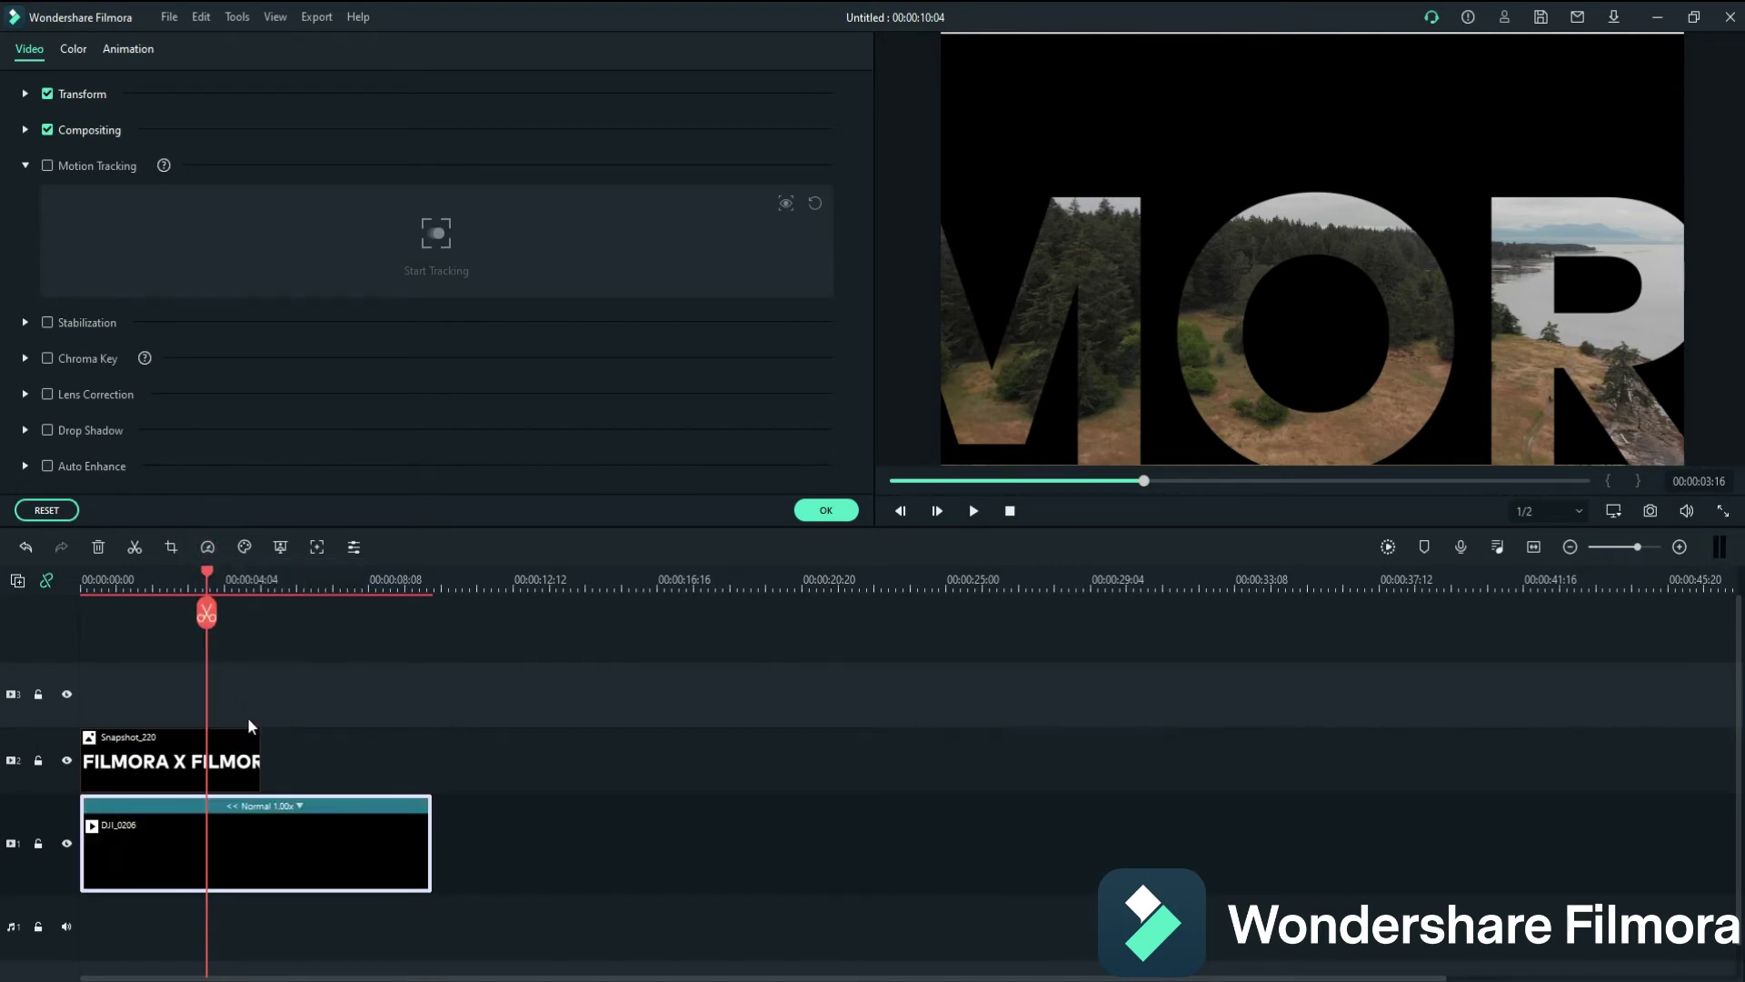
# Play from the start and step frame by frame near 00:00:05:04 to locate the black letter edges.
pyautogui.moveTo(194, 571); pyautogui.dragTo(82, 582)
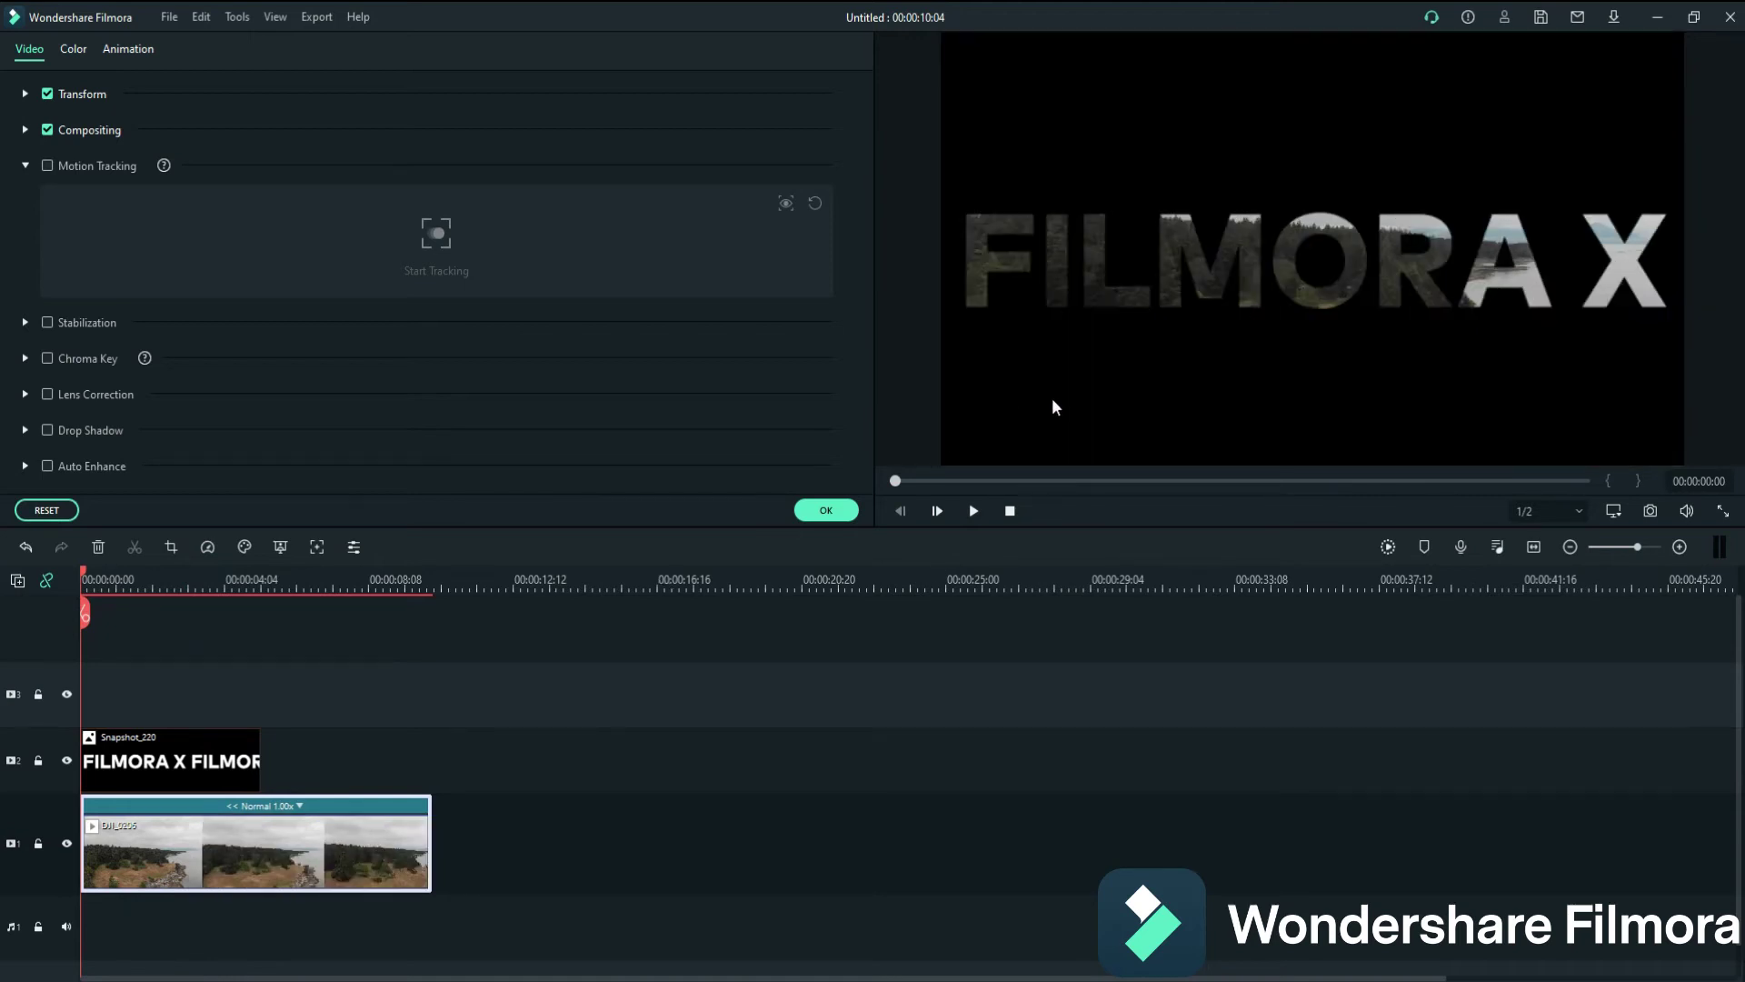
pyautogui.click(973, 511)
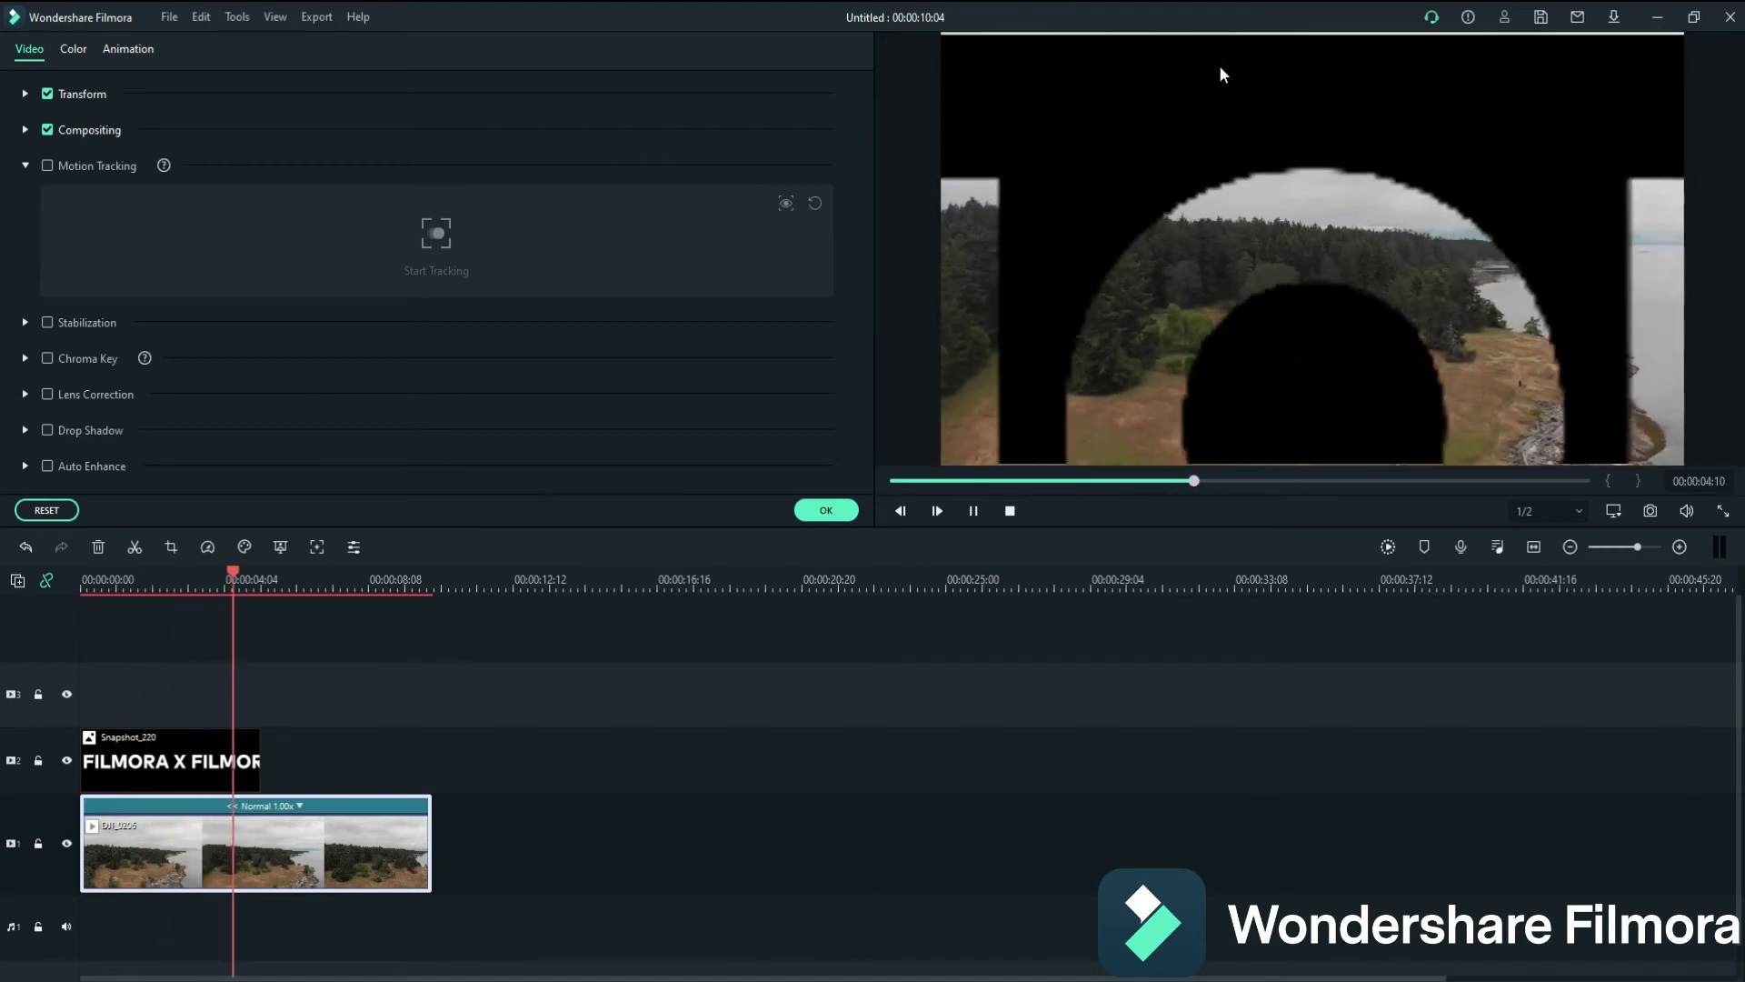
pyautogui.click(258, 582)
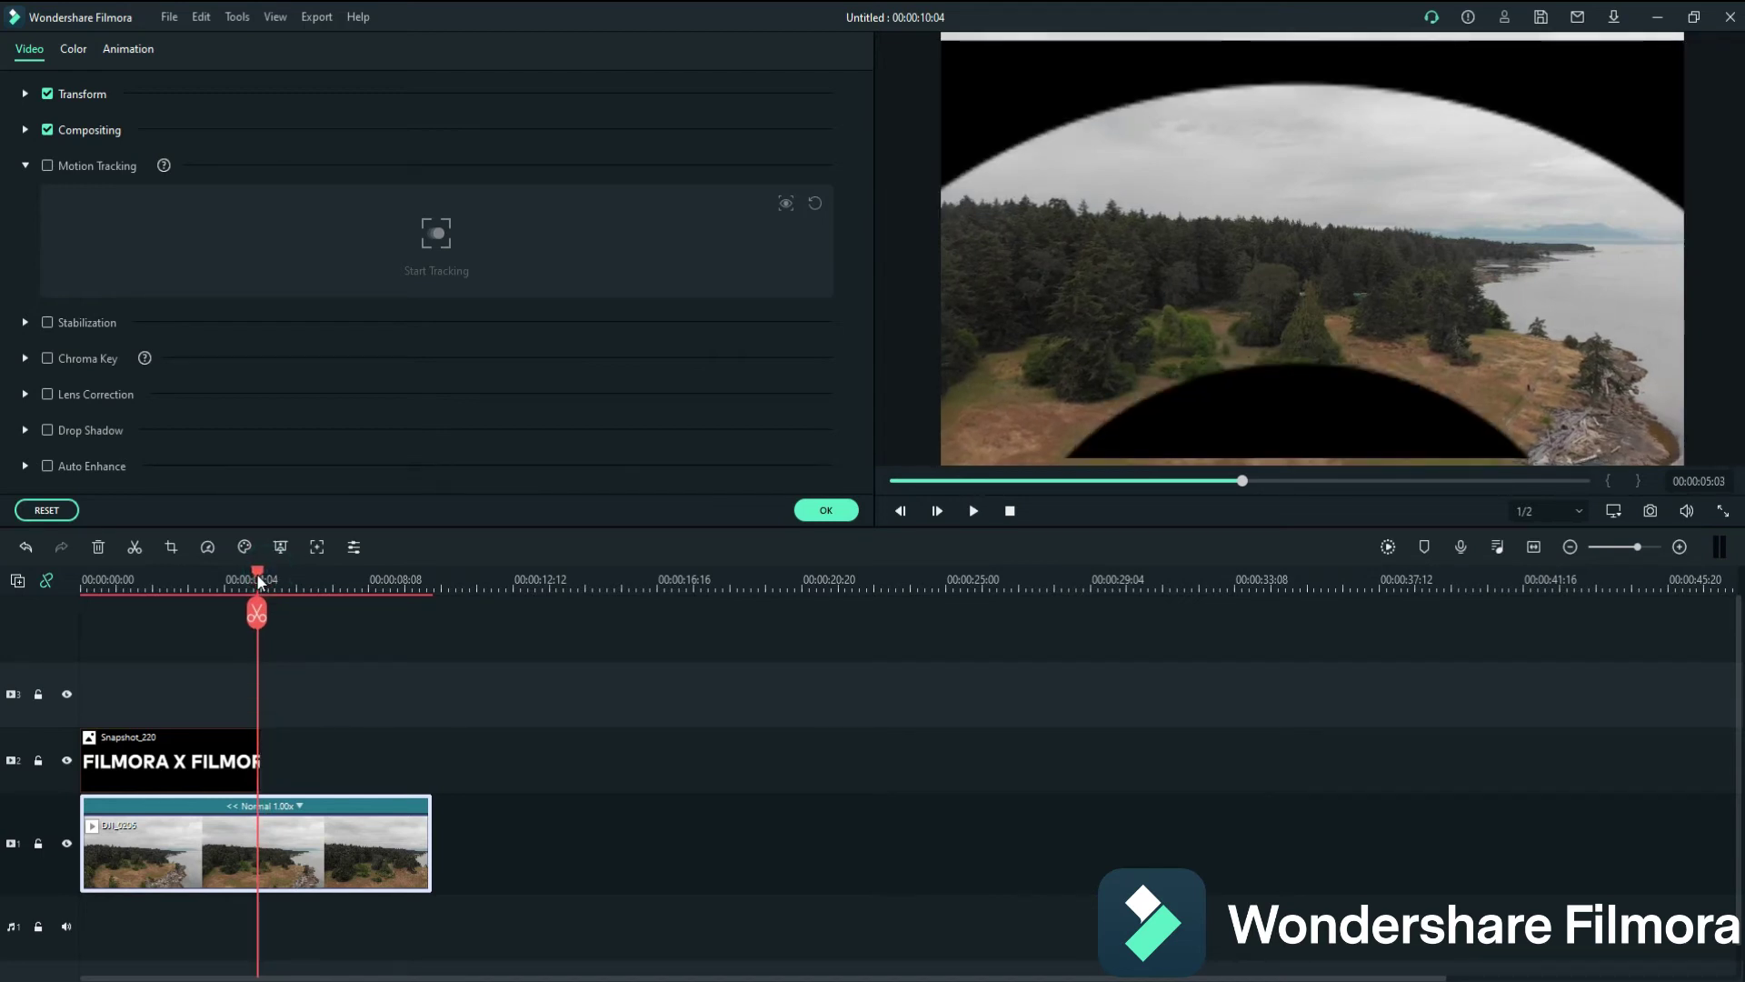
pyautogui.click(261, 581)
pyautogui.click(259, 582)
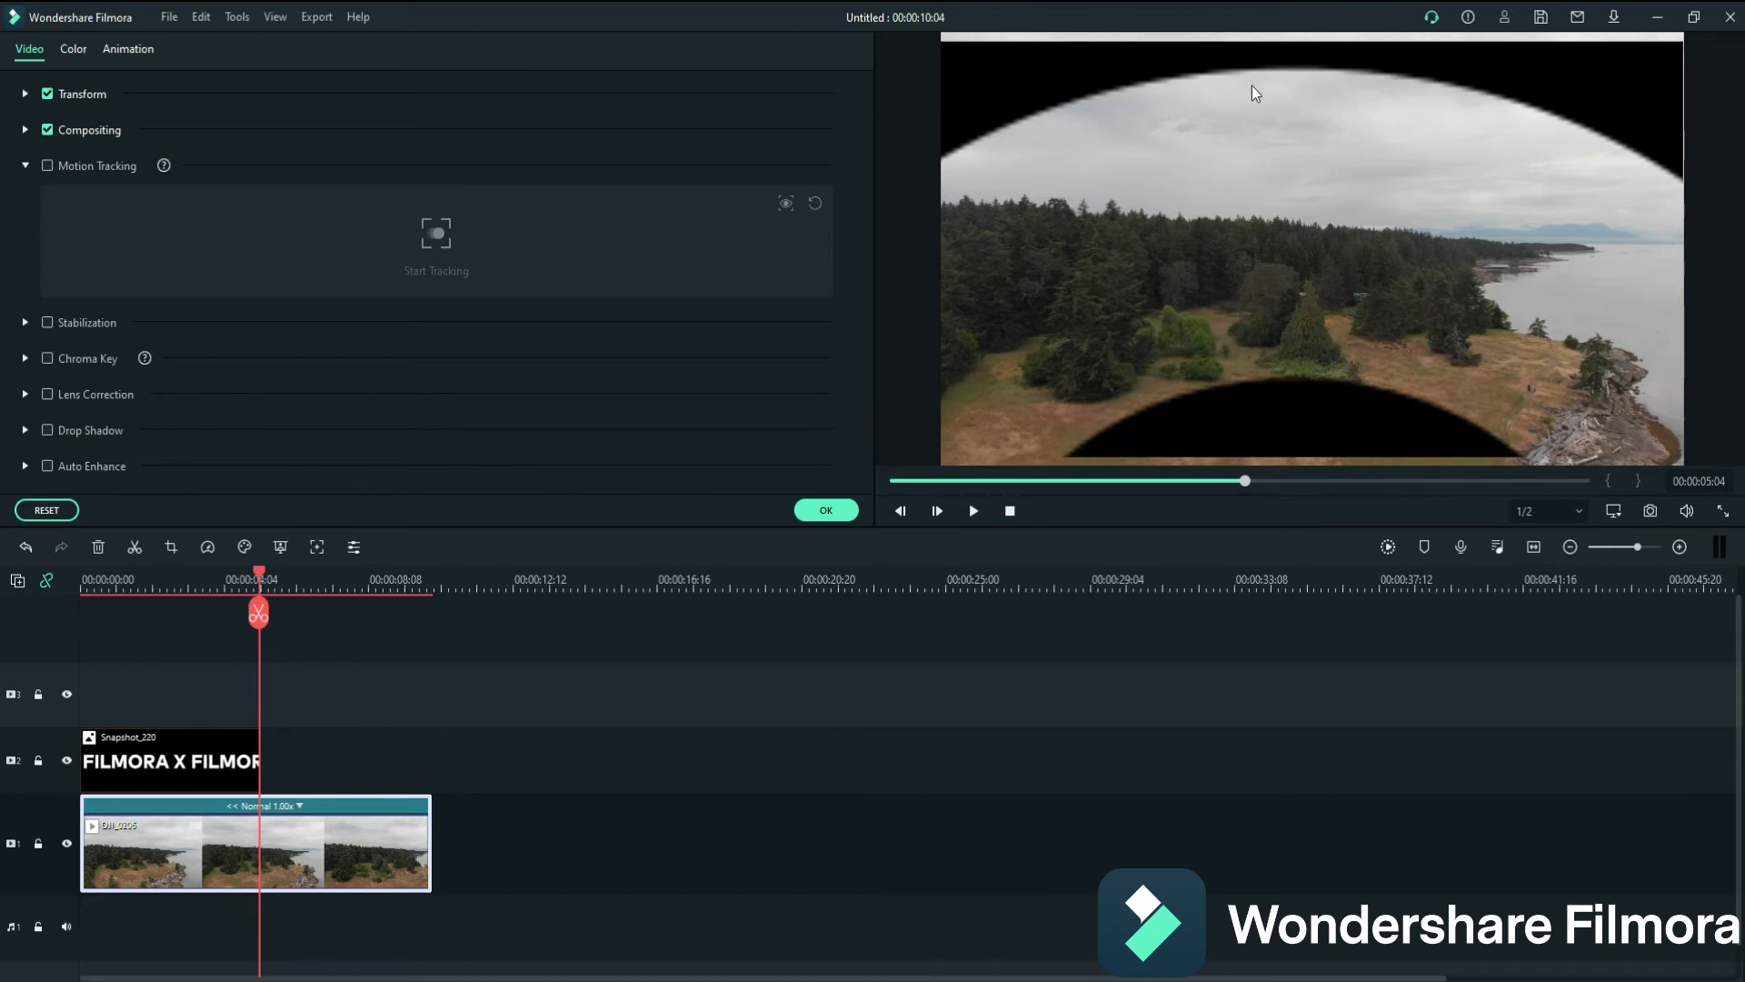
# Scale the FILMORA X overlay to 106.62% at position 0, 0, then rewind to the start.
pyautogui.click(1218, 92)
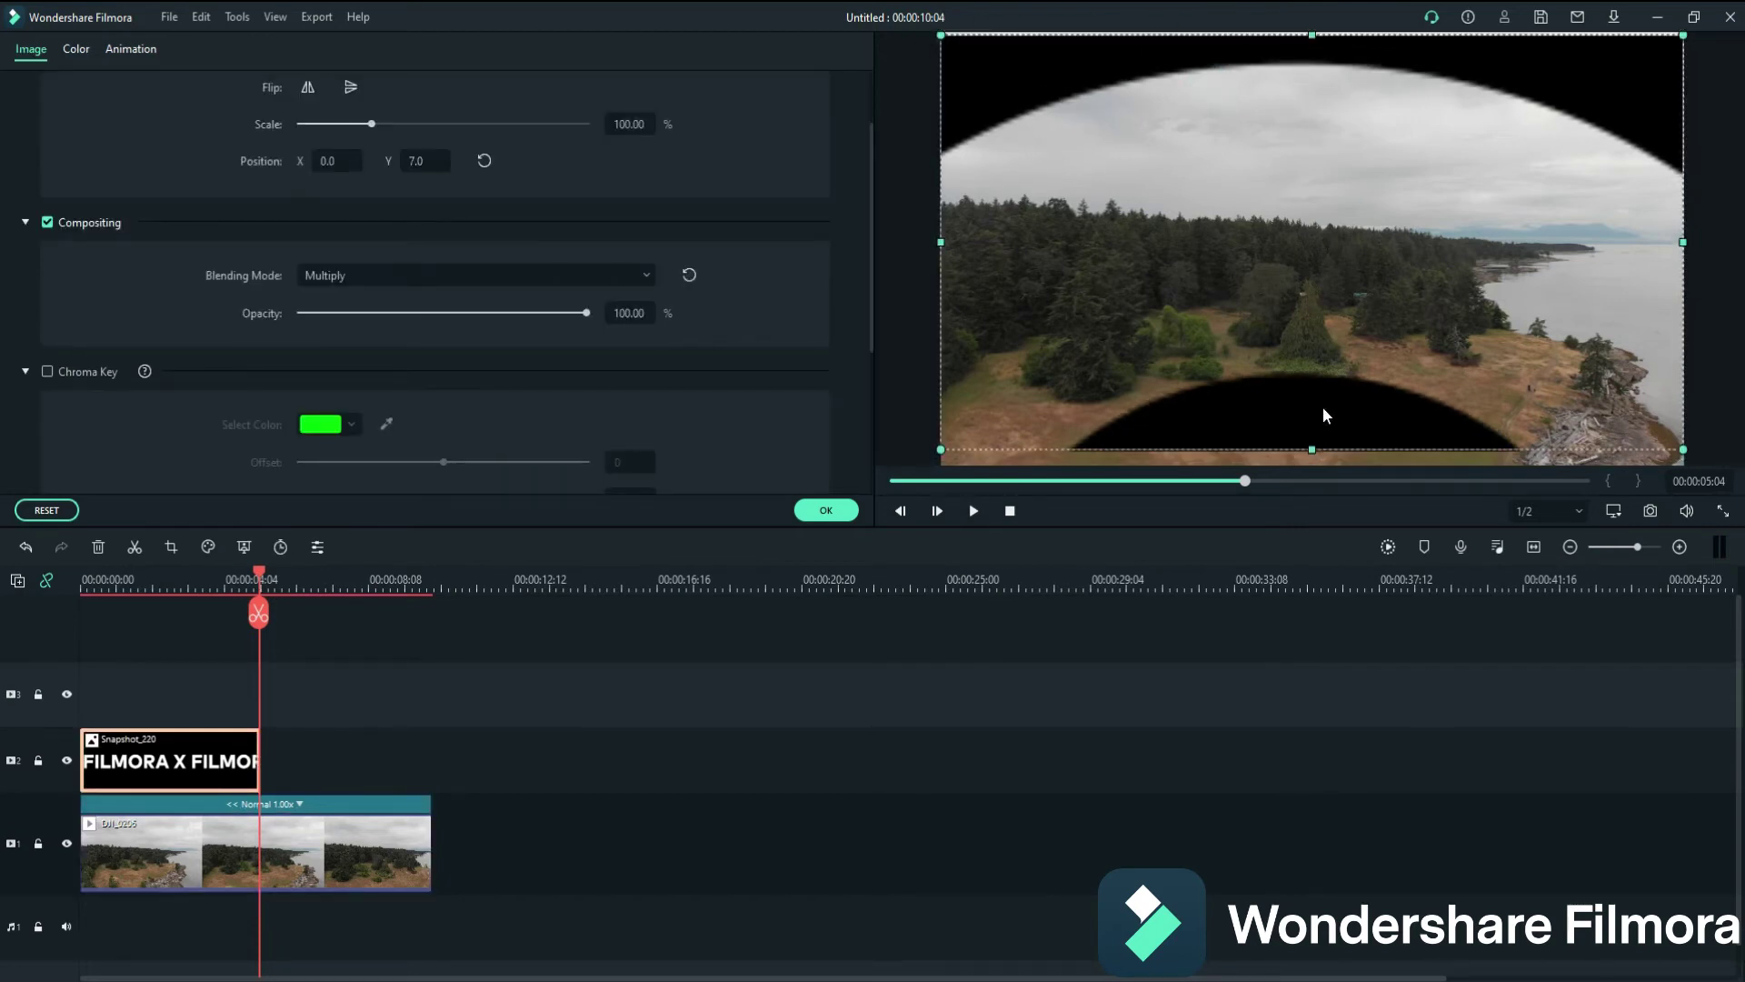
pyautogui.moveTo(1315, 448); pyautogui.dragTo(1313, 462)
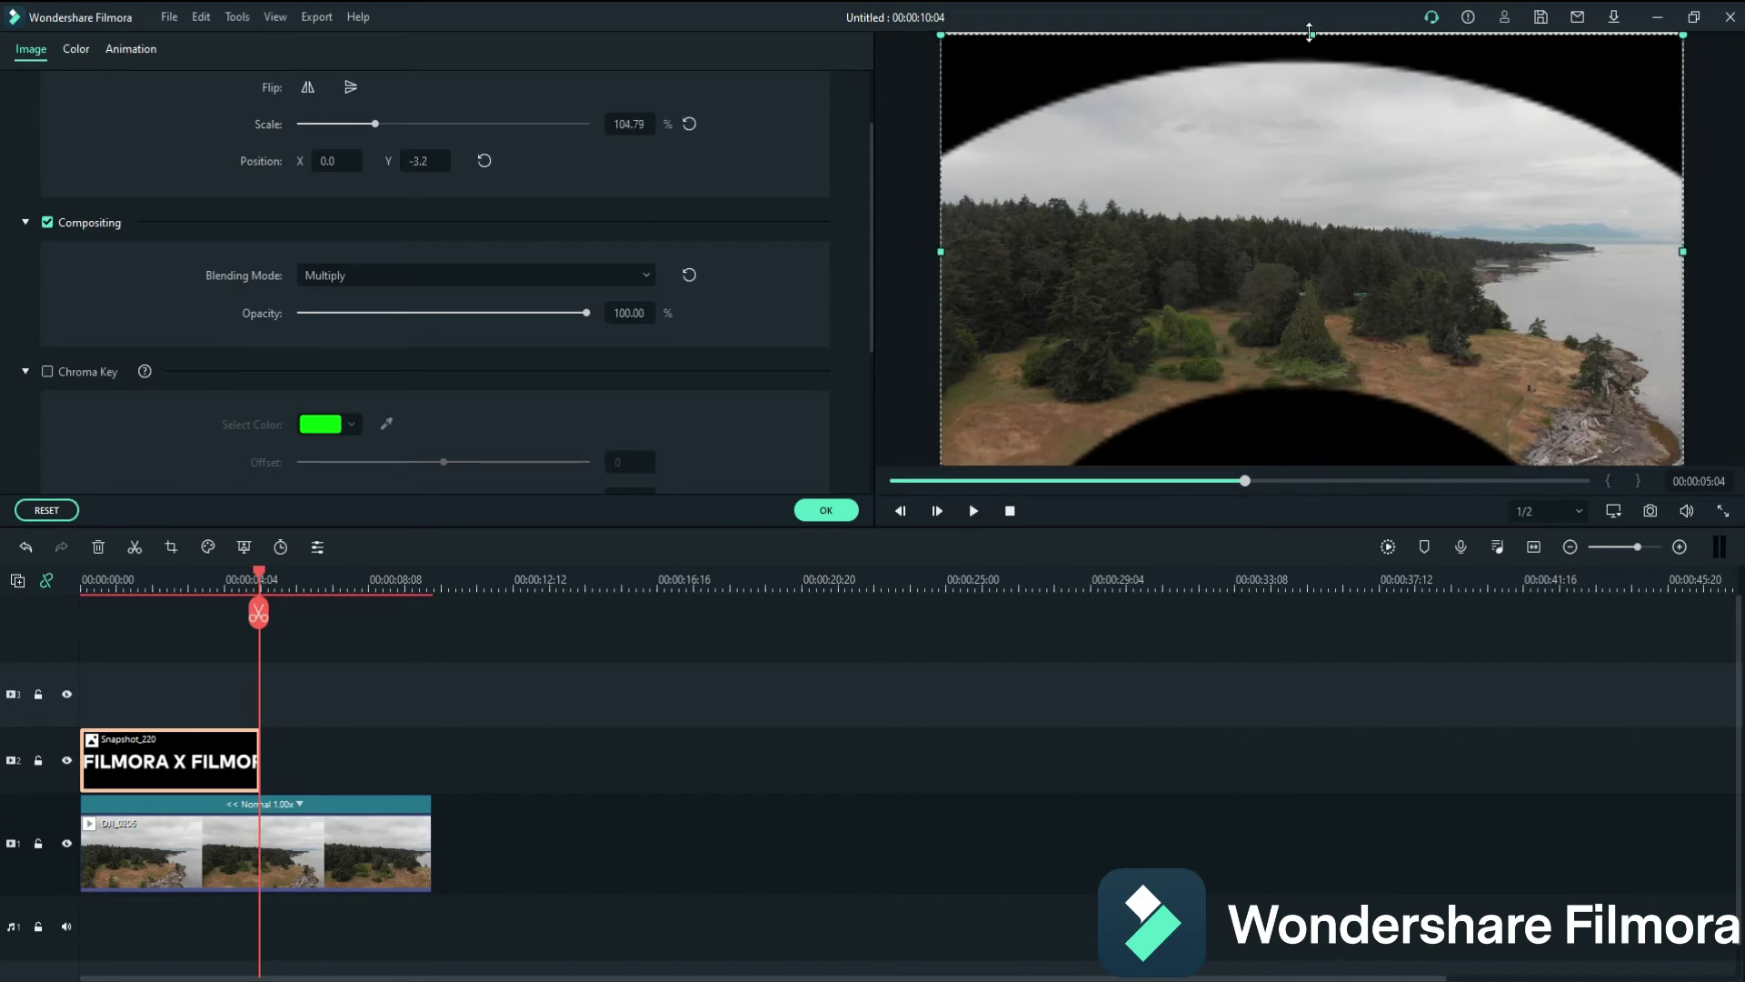
pyautogui.moveTo(1309, 33); pyautogui.dragTo(1316, 22)
pyautogui.moveTo(259, 581); pyautogui.dragTo(76, 581)
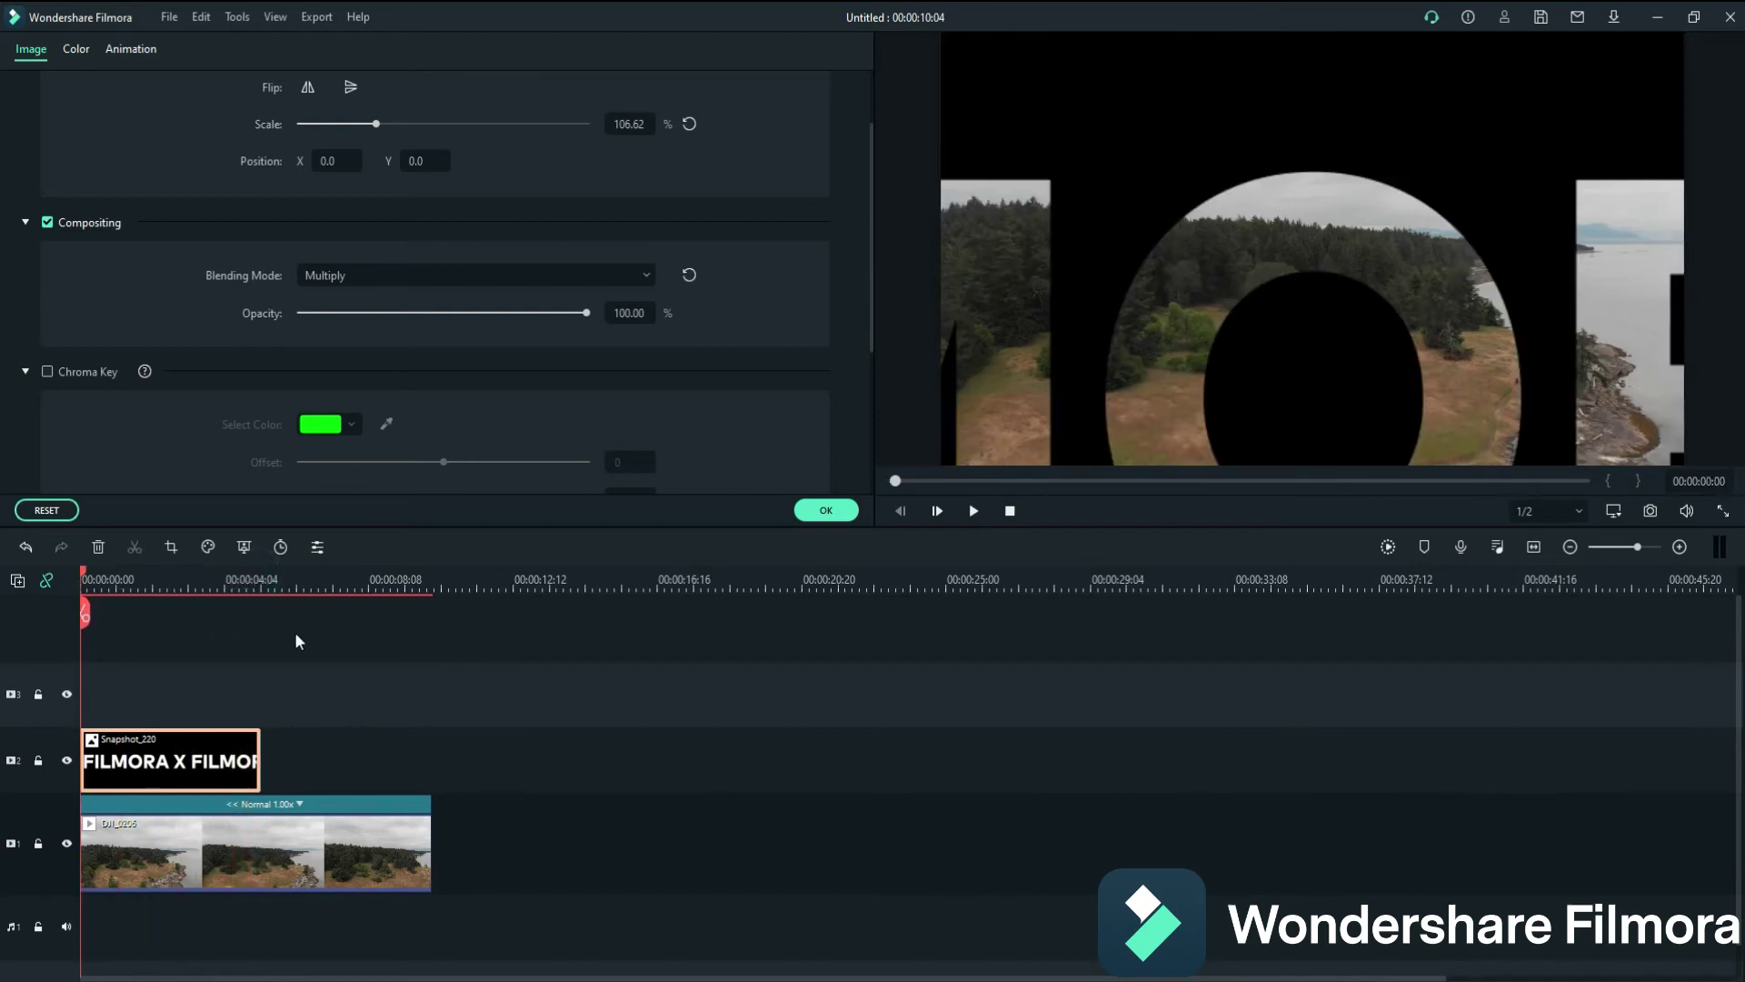
pyautogui.click(972, 512)
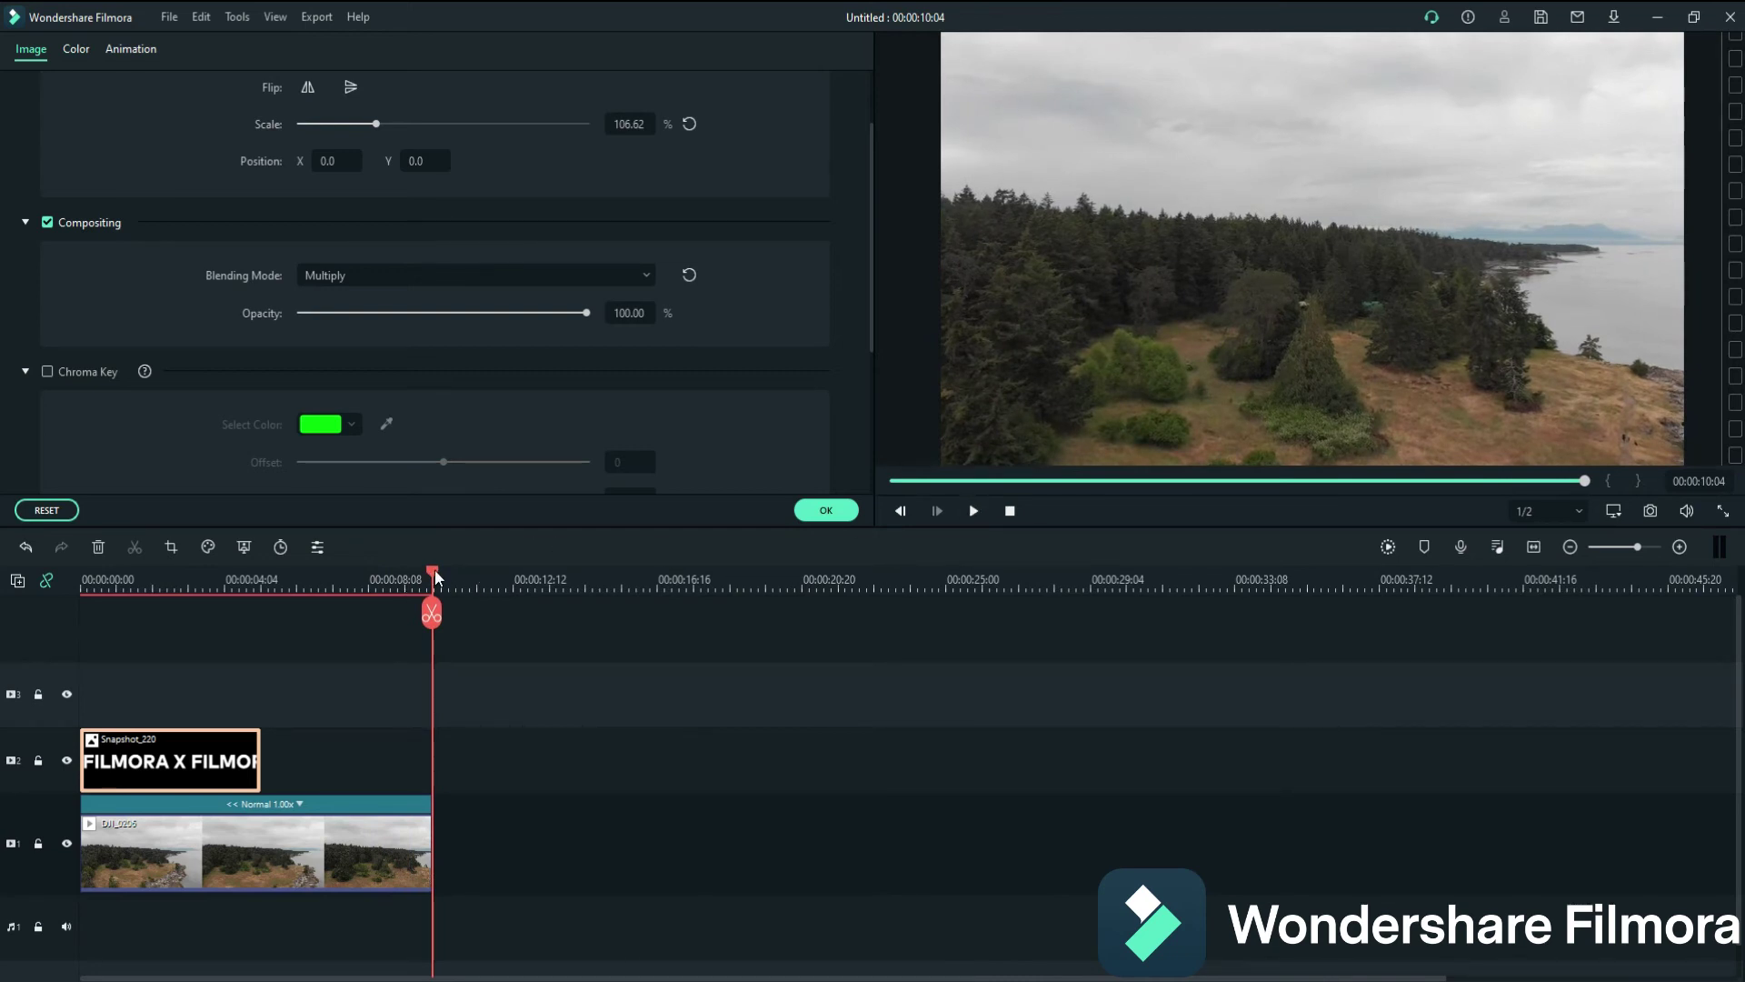
pyautogui.moveTo(433, 573); pyautogui.dragTo(82, 573)
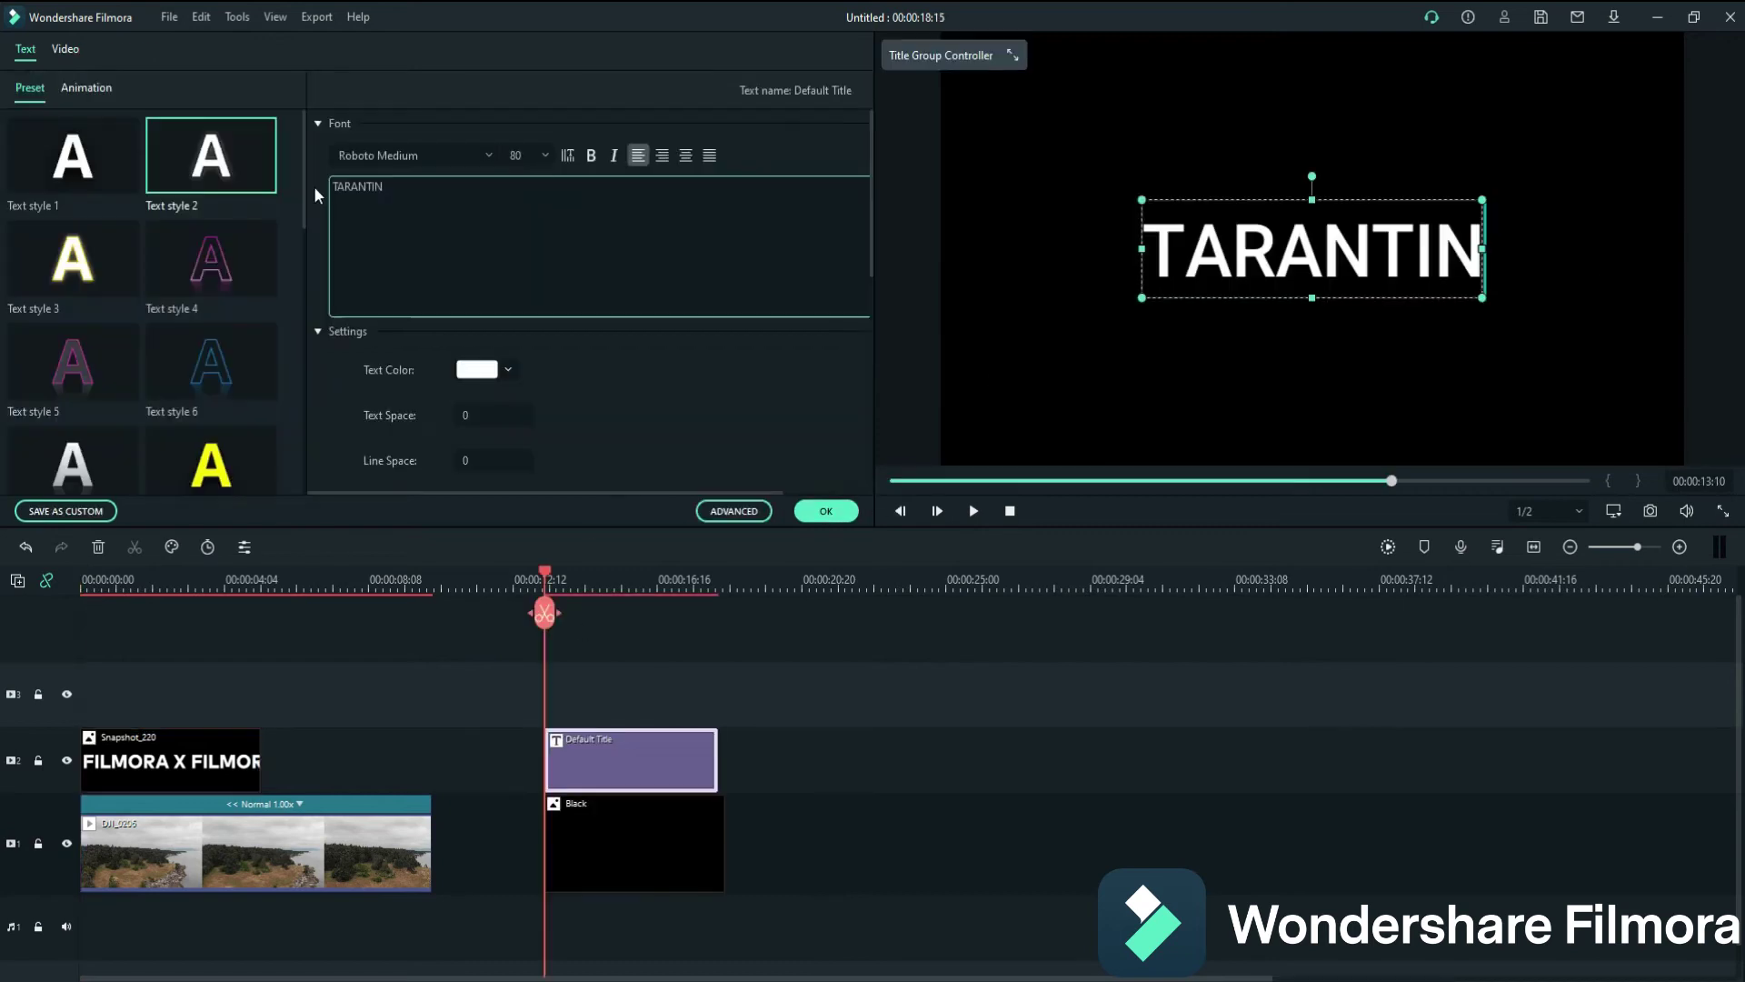
# Finish the TARANTINO text and set it to size 150 in the Ultra font.
pyautogui.write('O')
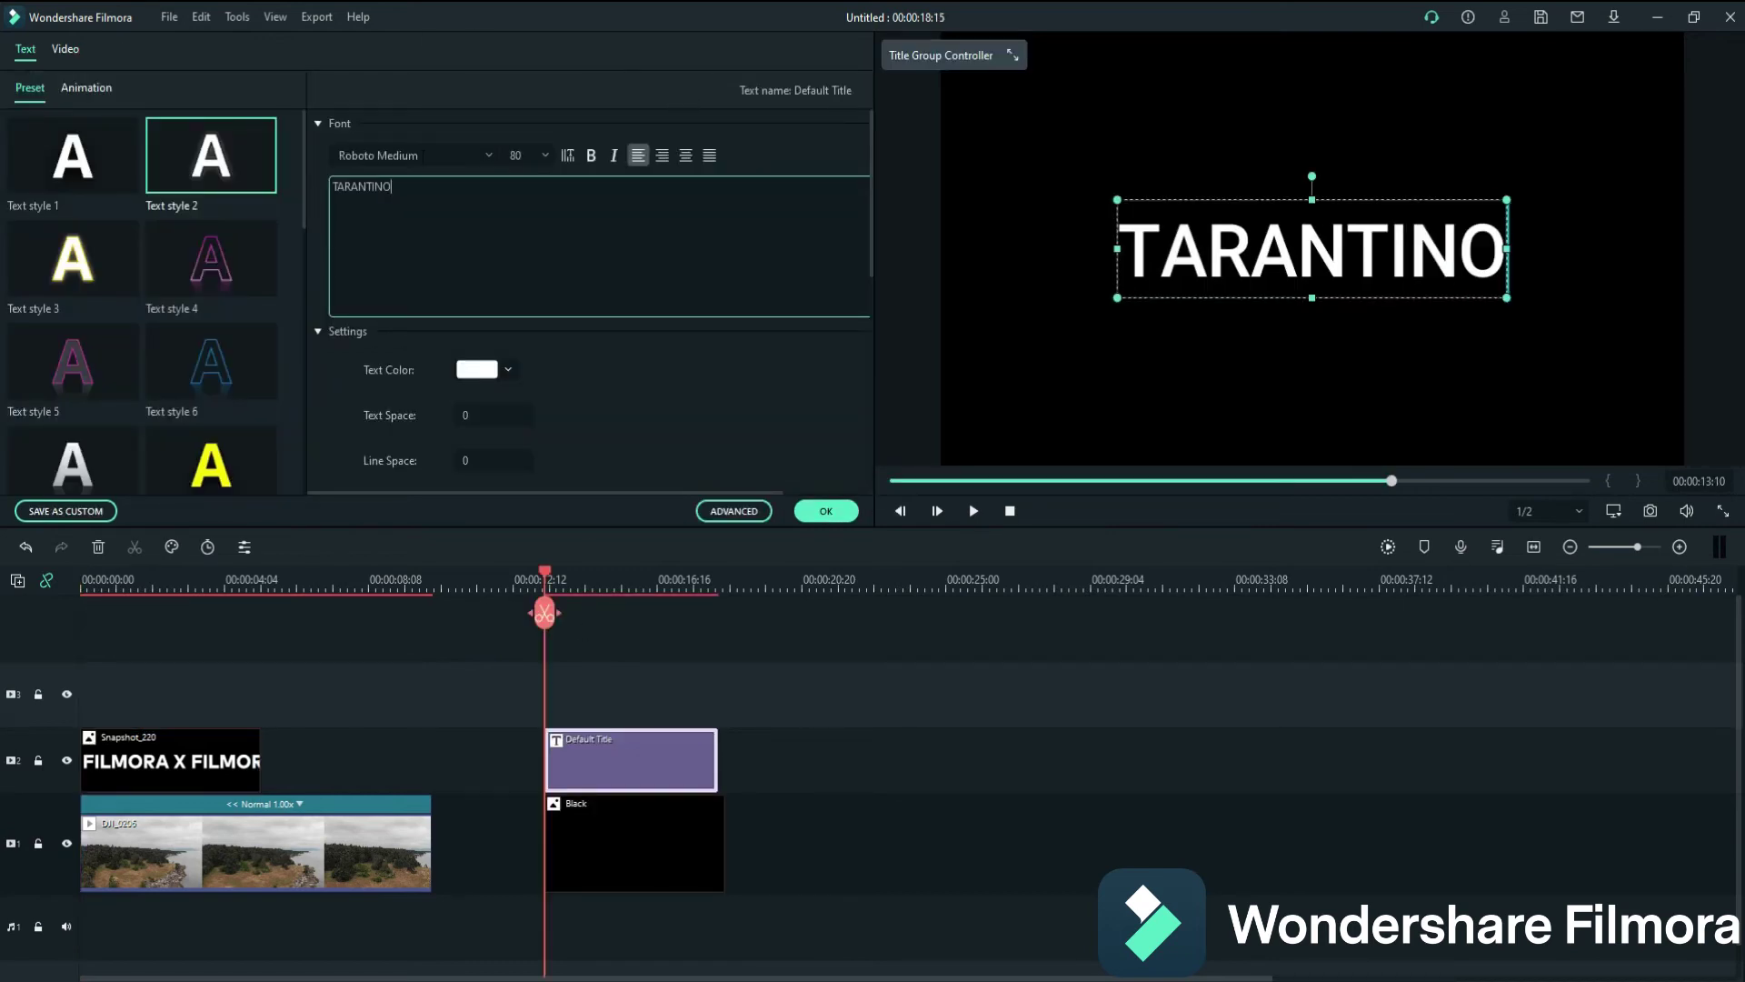
pyautogui.click(545, 154)
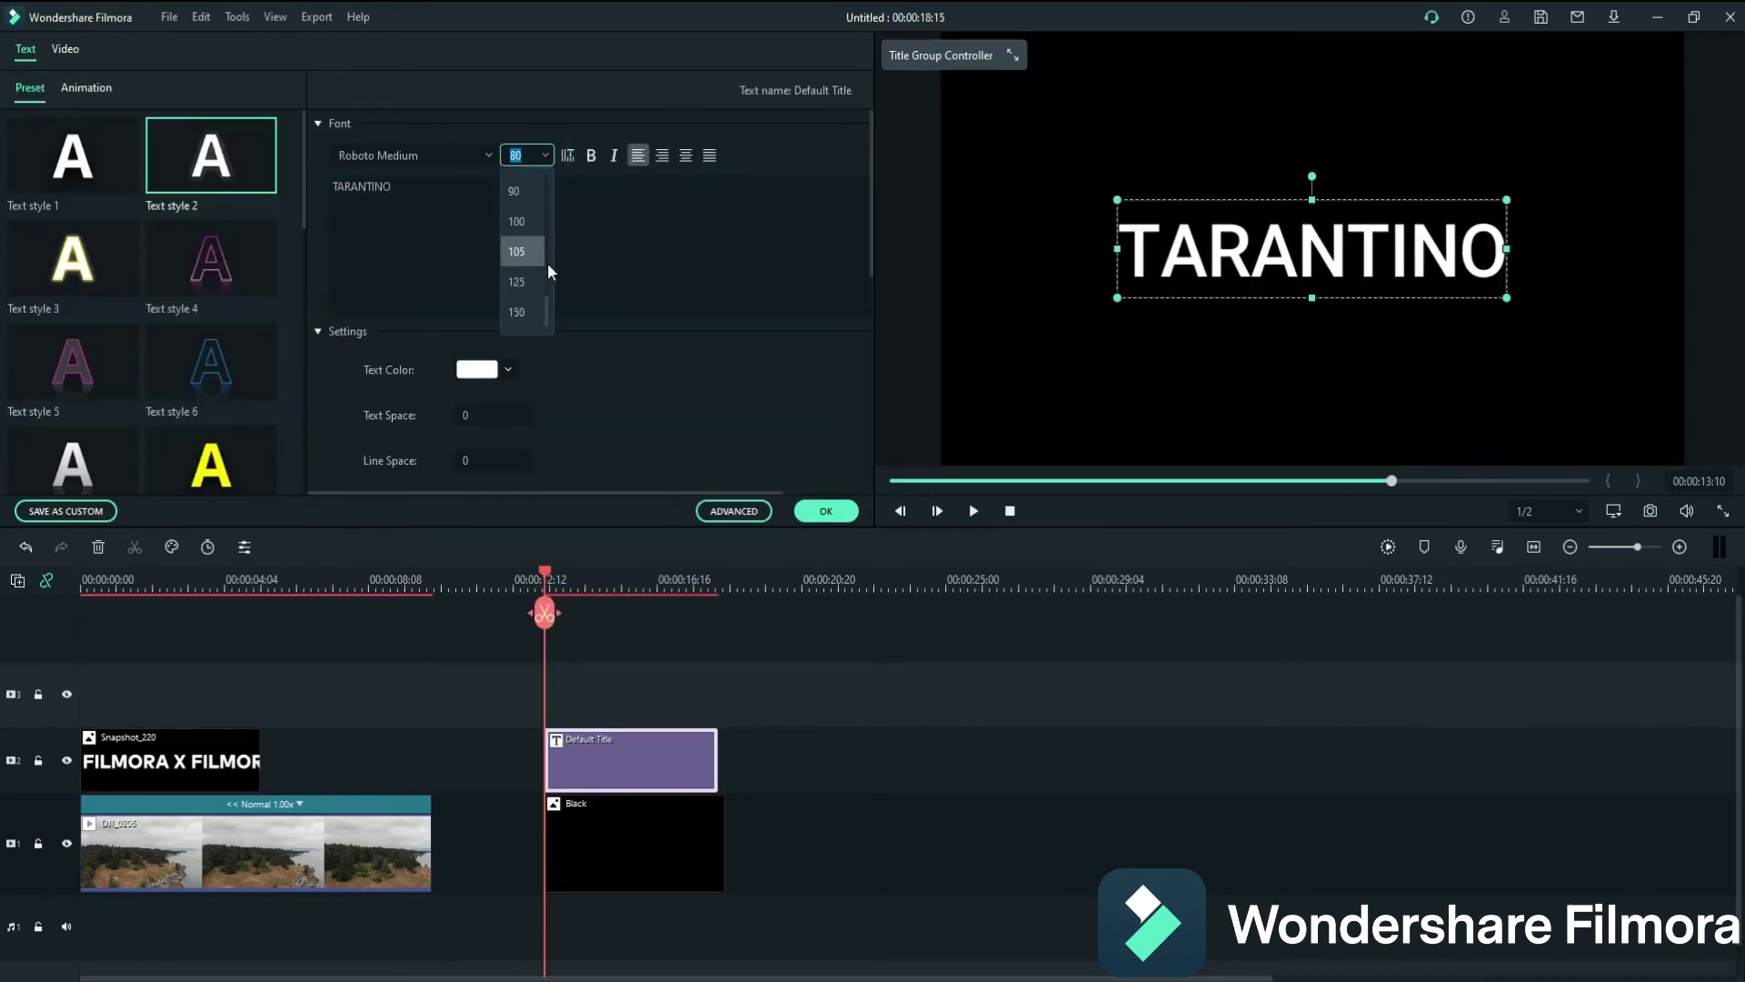
pyautogui.click(519, 311)
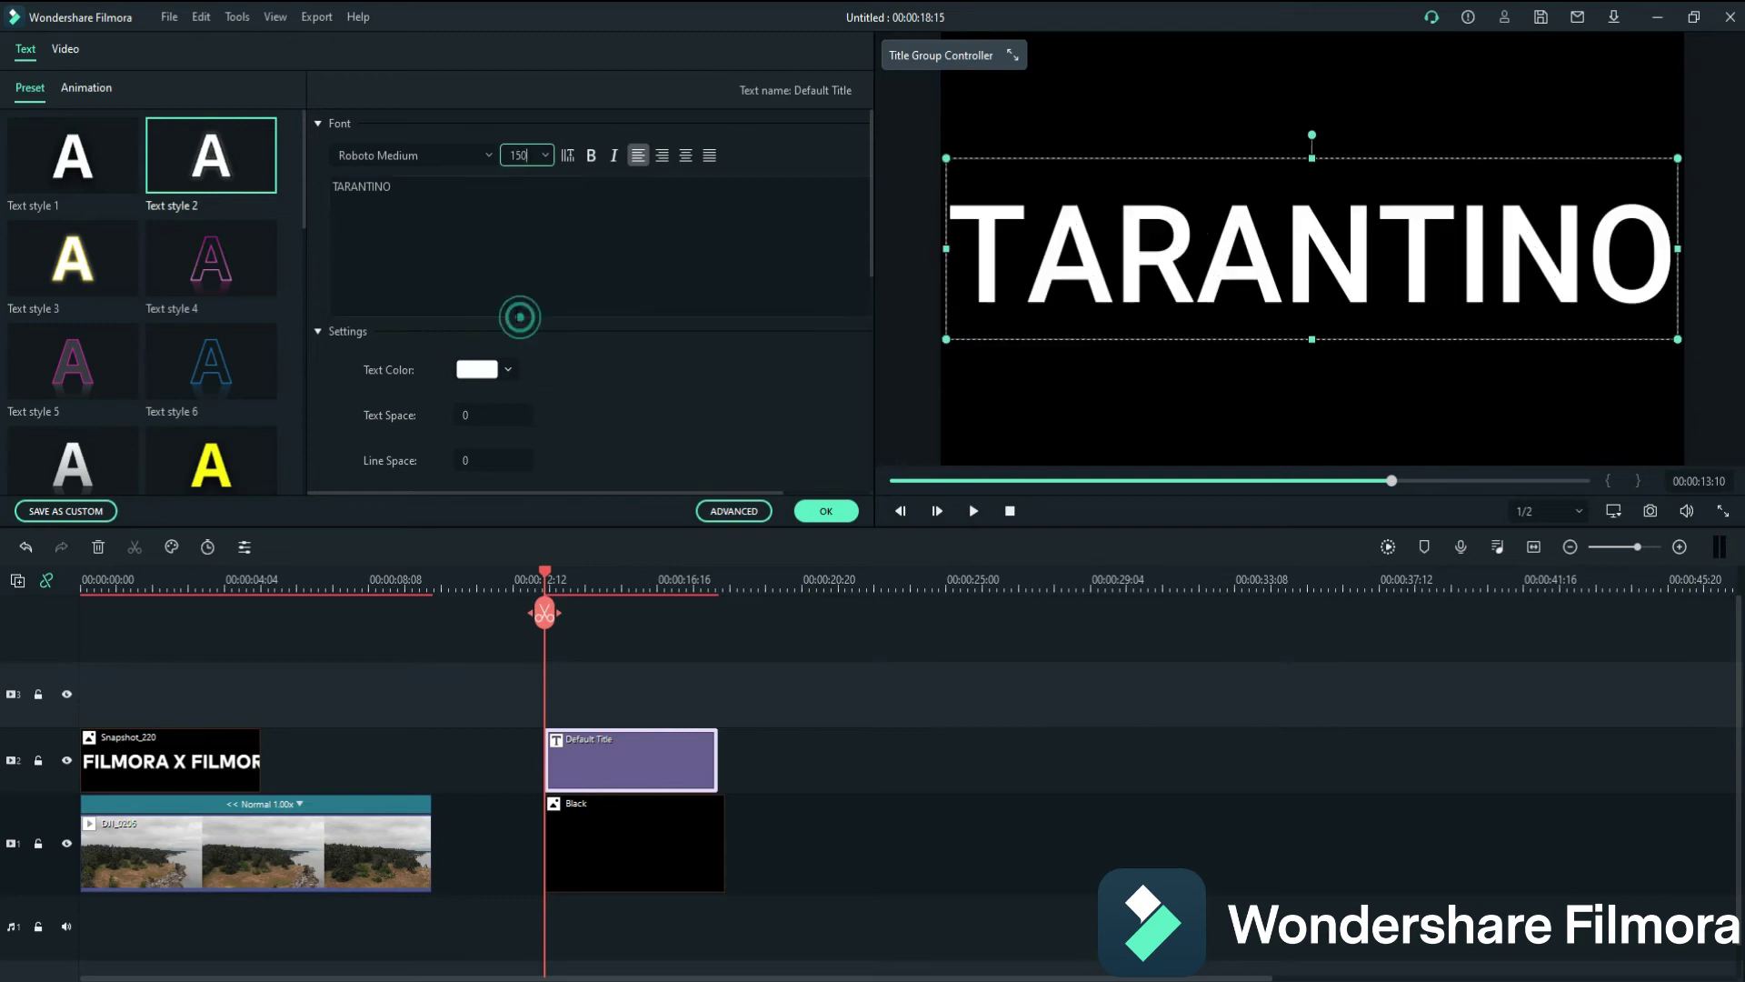
pyautogui.click(490, 156)
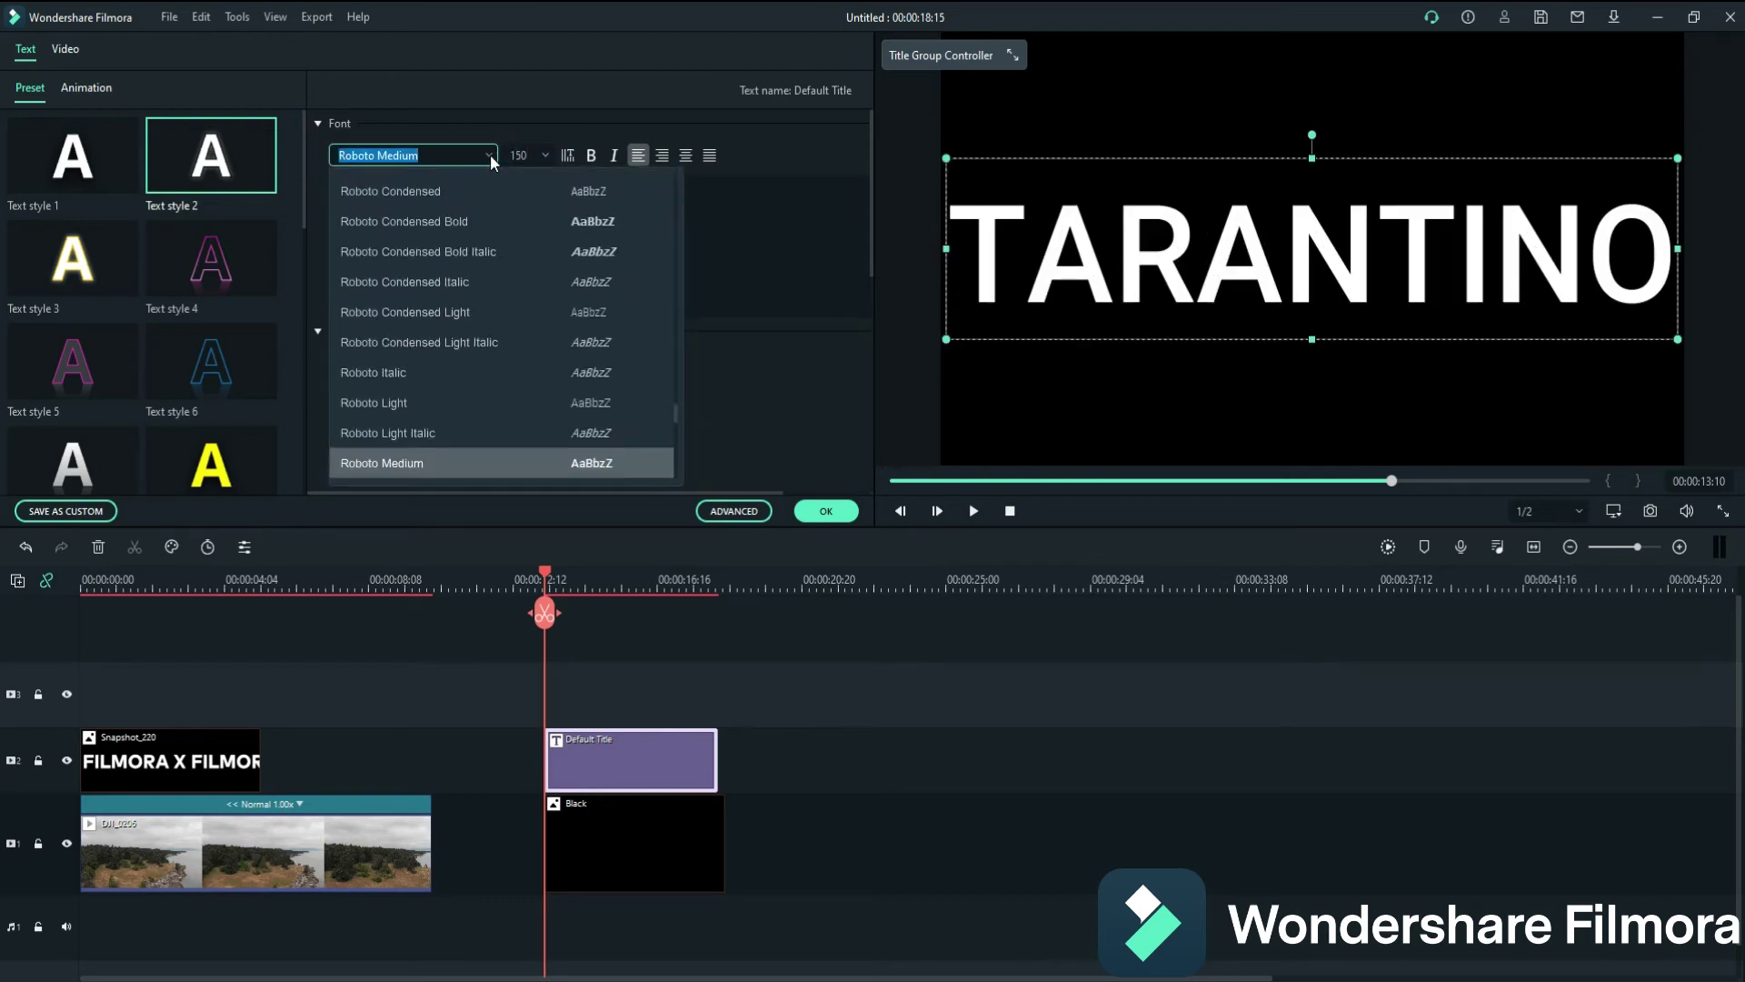
pyautogui.write('ultra')
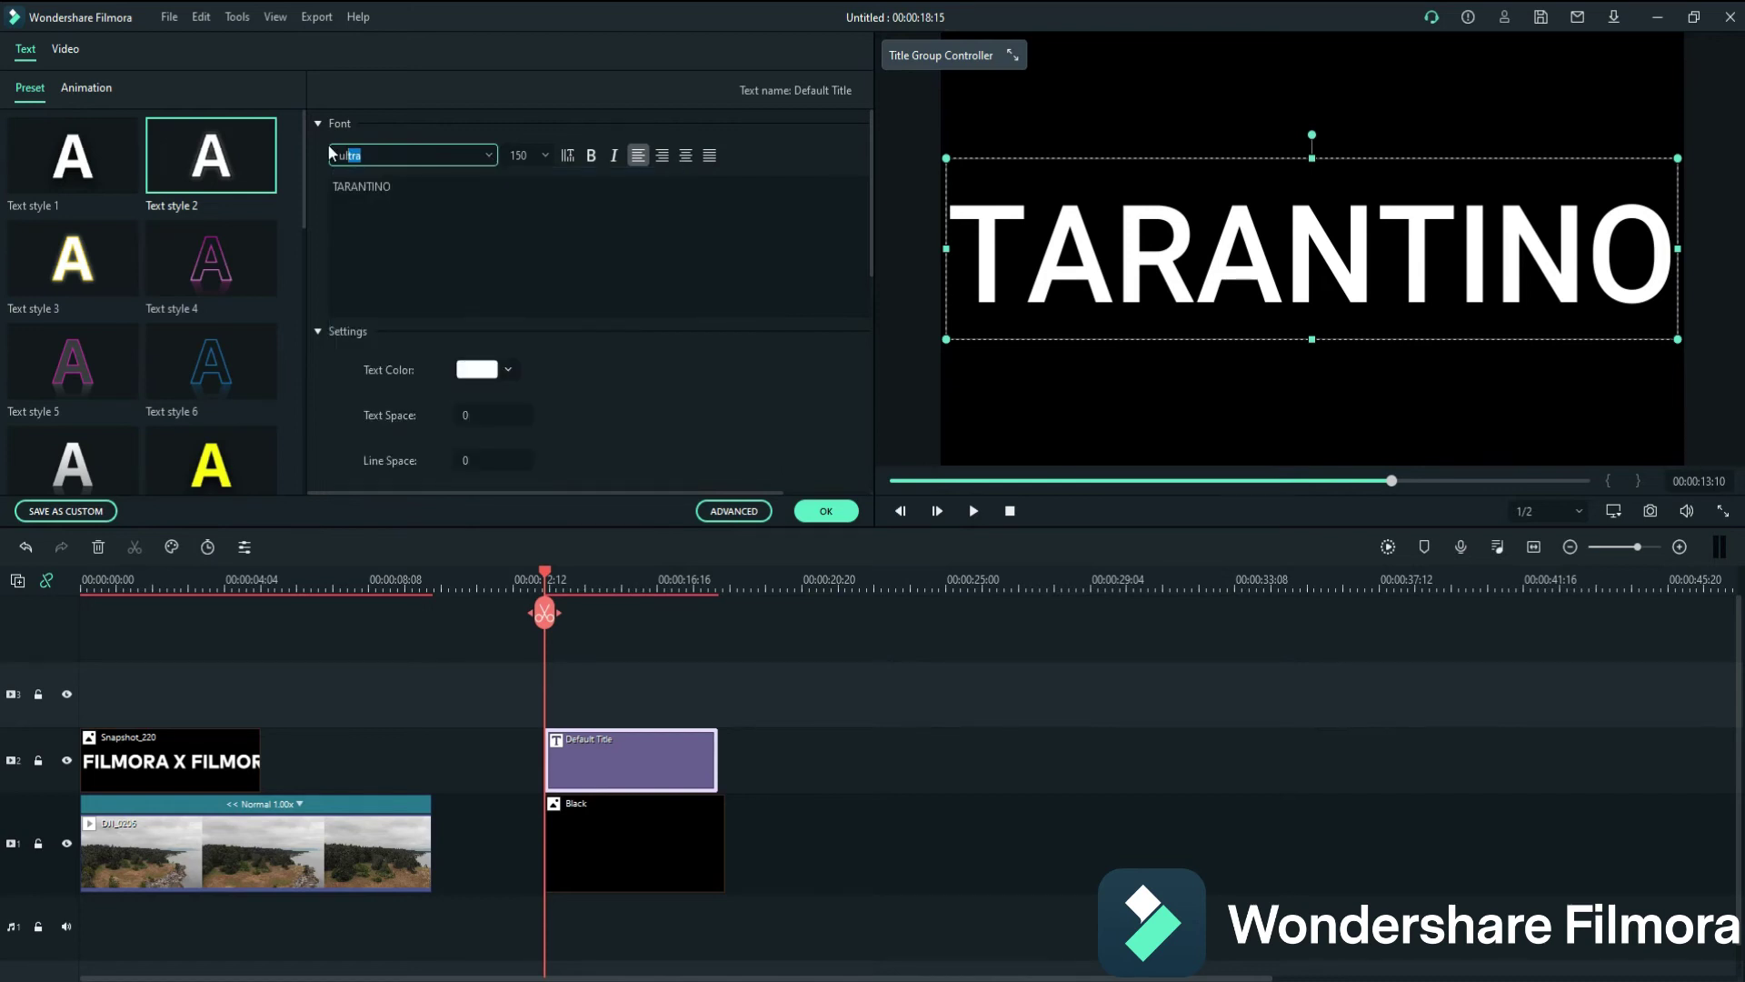
pyautogui.press('Return')
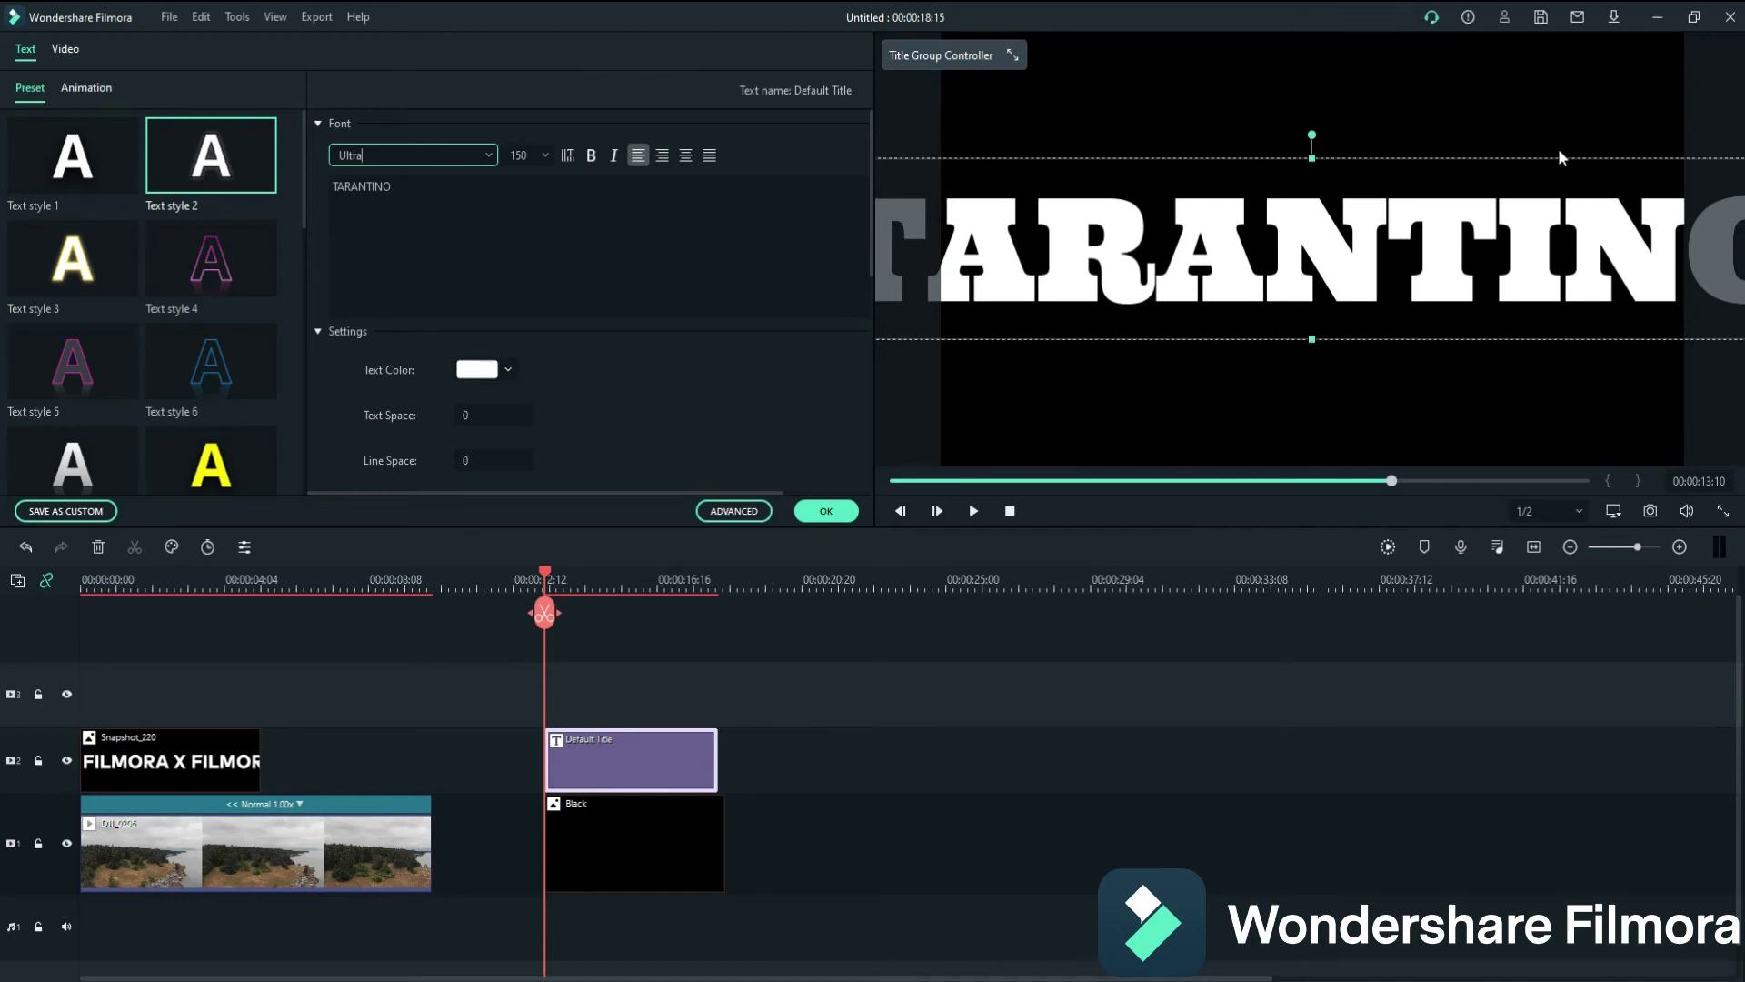
# Reposition and resize the TARANTINO title so it spans the frame width, centred.
pyautogui.moveTo(1560, 160); pyautogui.dragTo(1249, 178)
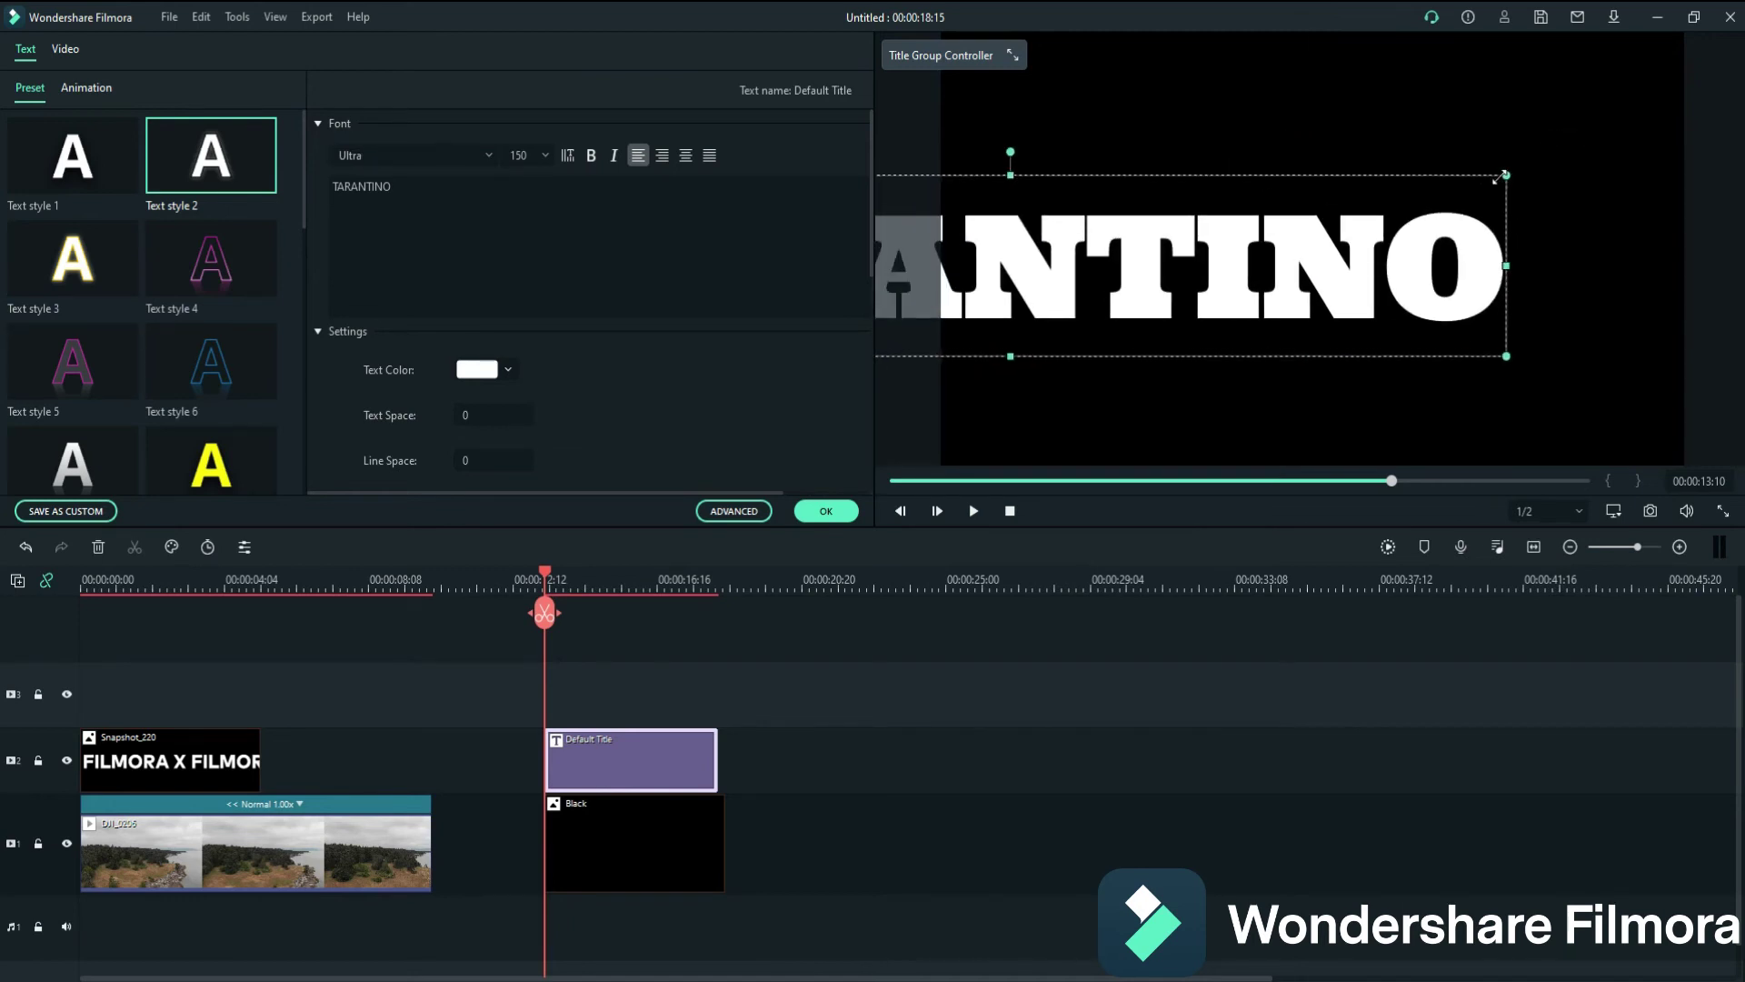
pyautogui.moveTo(1502, 178); pyautogui.dragTo(1023, 317)
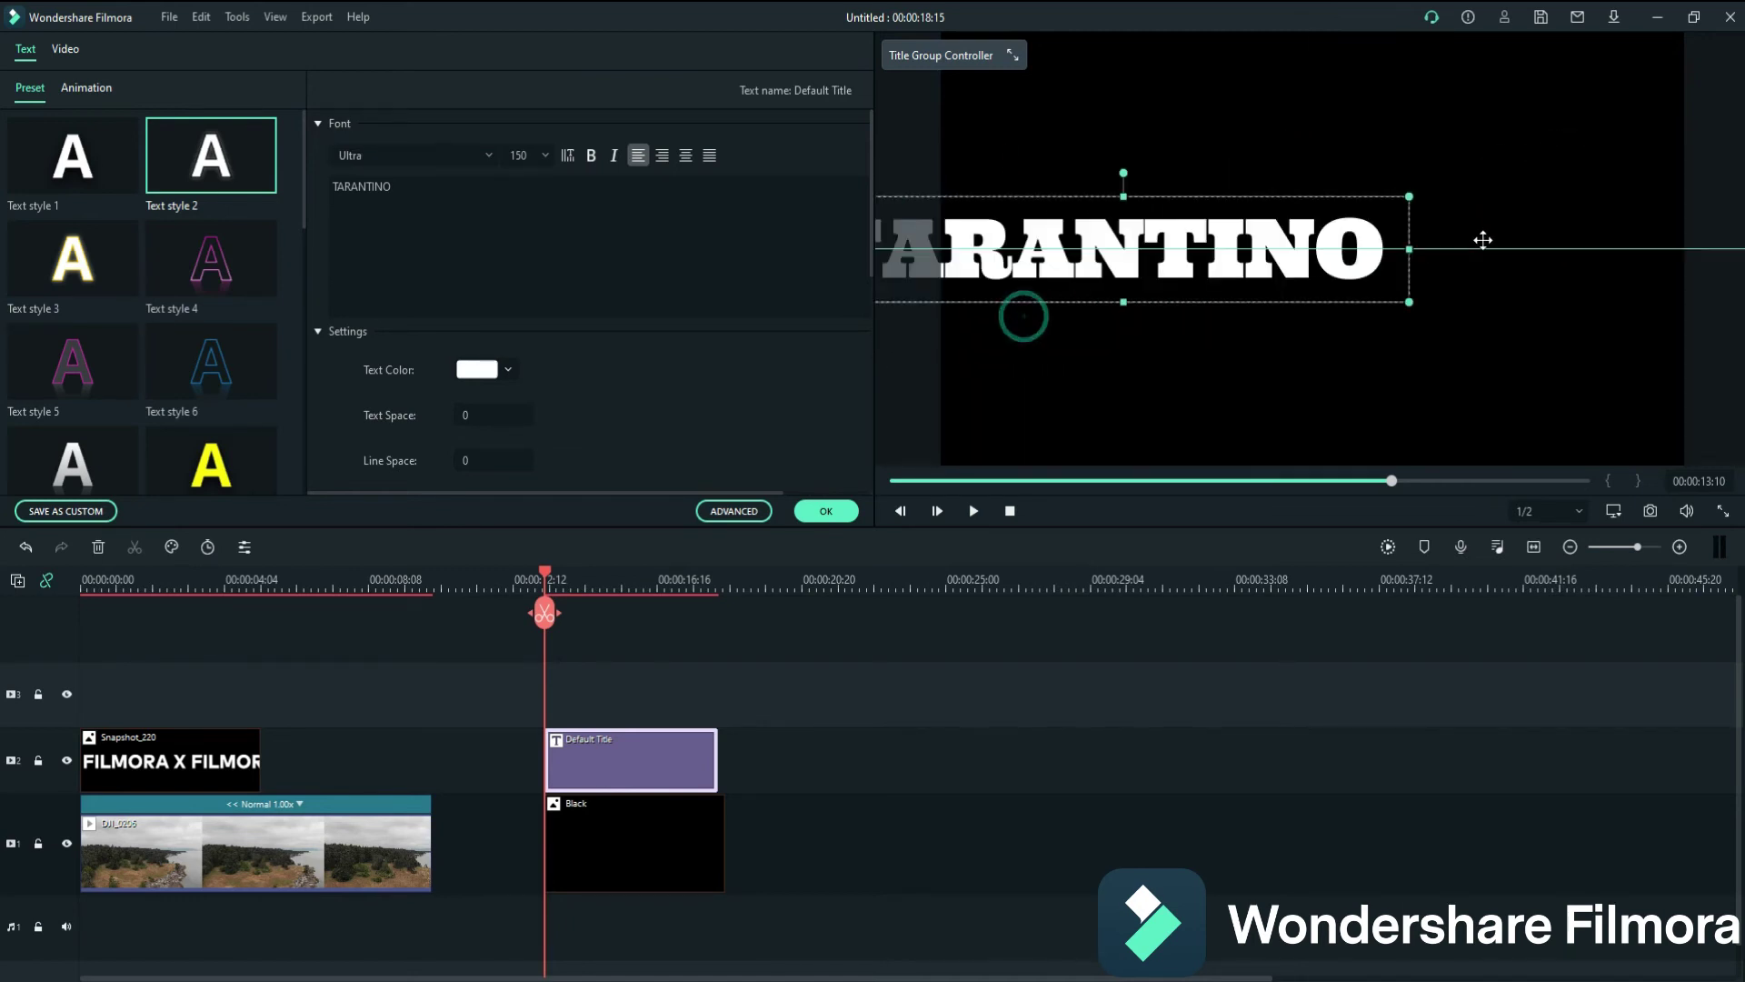
pyautogui.moveTo(1489, 238); pyautogui.dragTo(1641, 180)
pyautogui.moveTo(1027, 303); pyautogui.dragTo(991, 318)
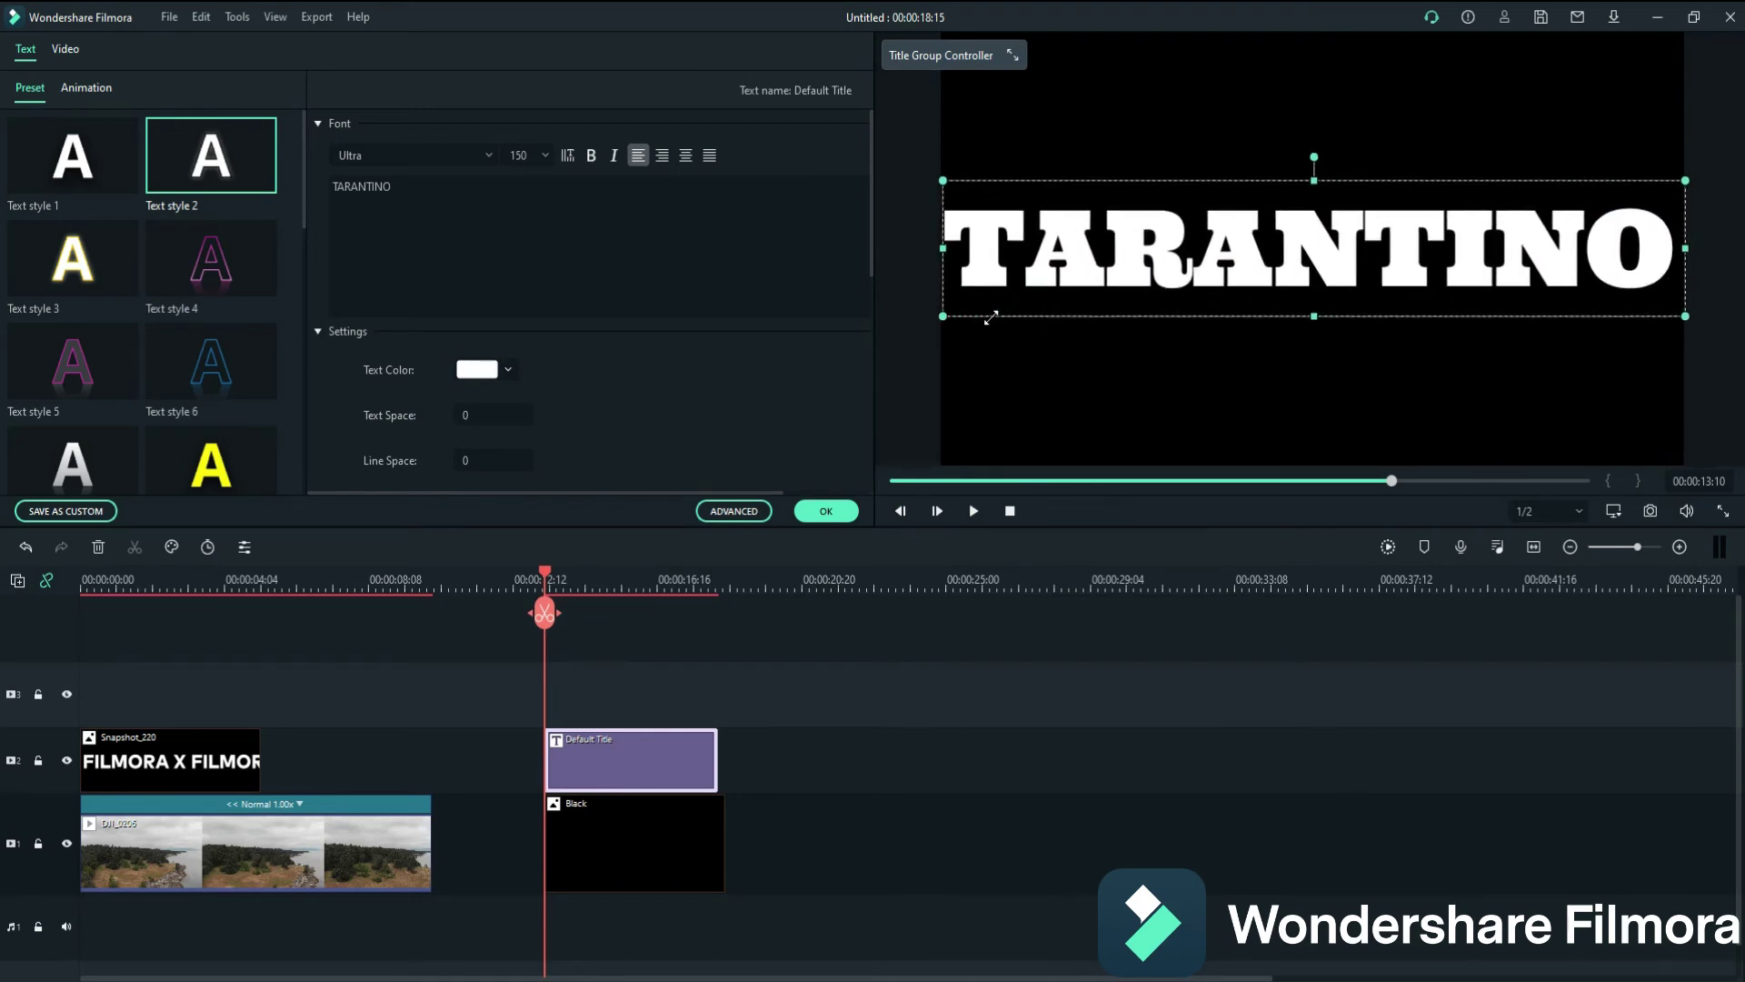
# Capture the TARANTINO frame as Snapshot_221 and place it on the timeline after Black.
pyautogui.click(830, 512)
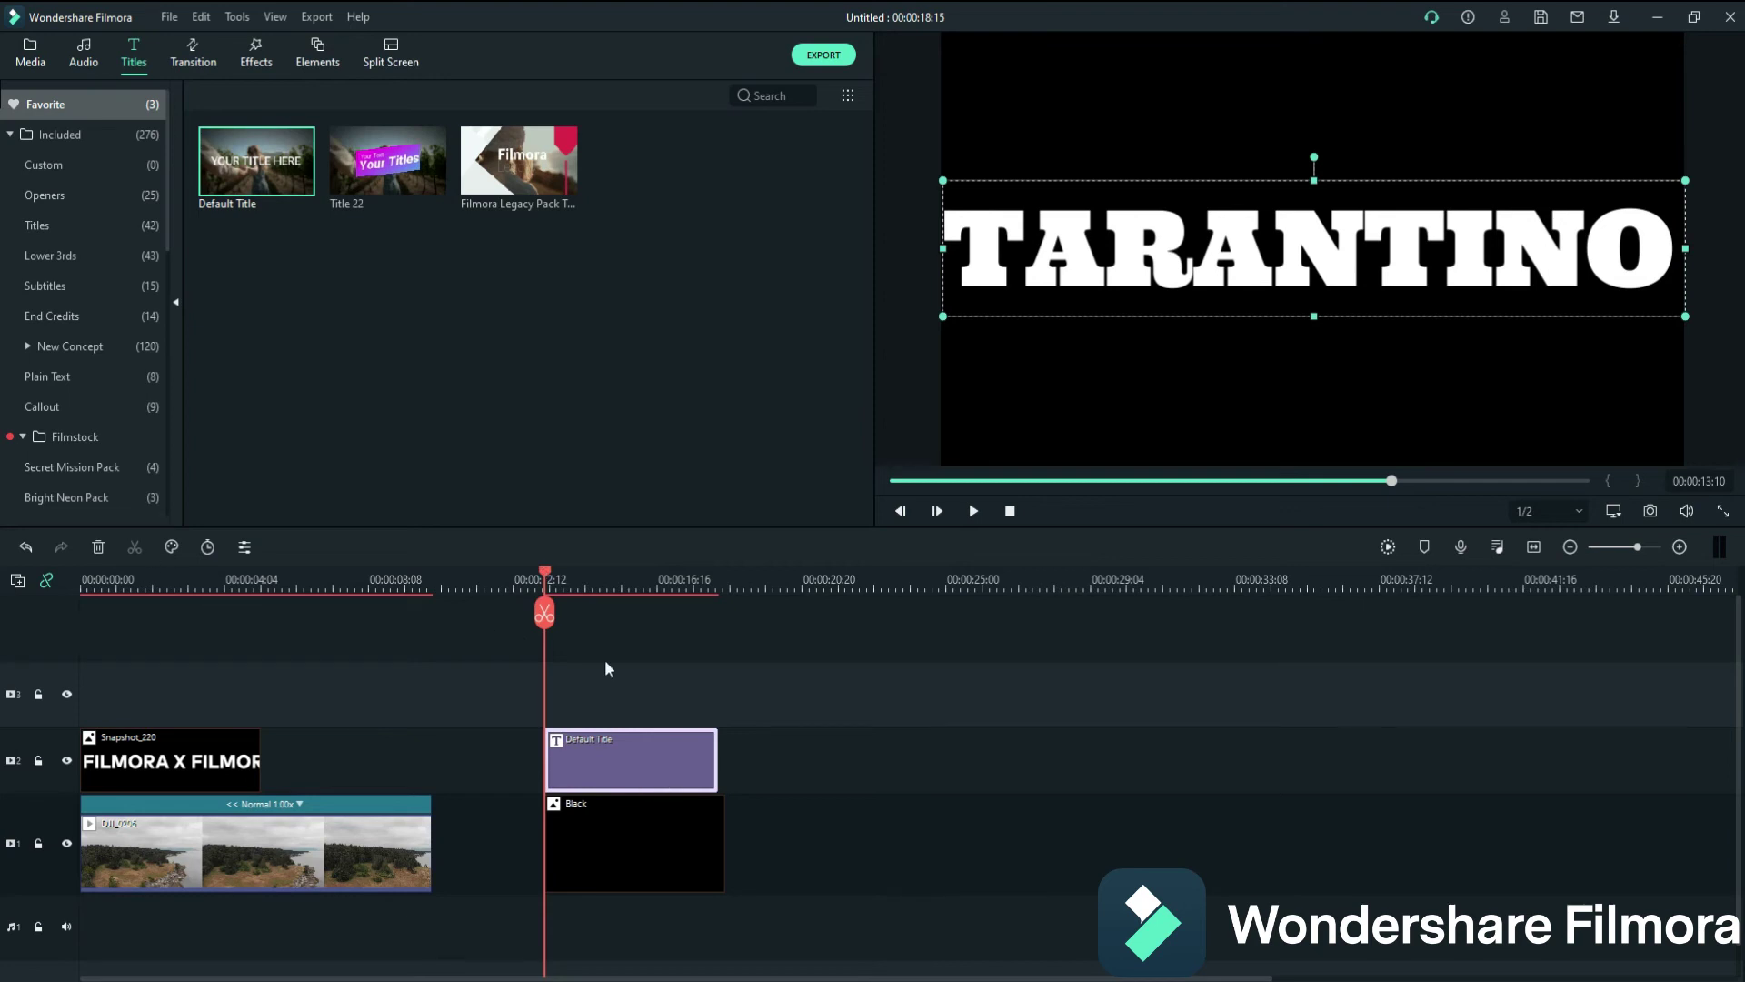
pyautogui.click(1649, 511)
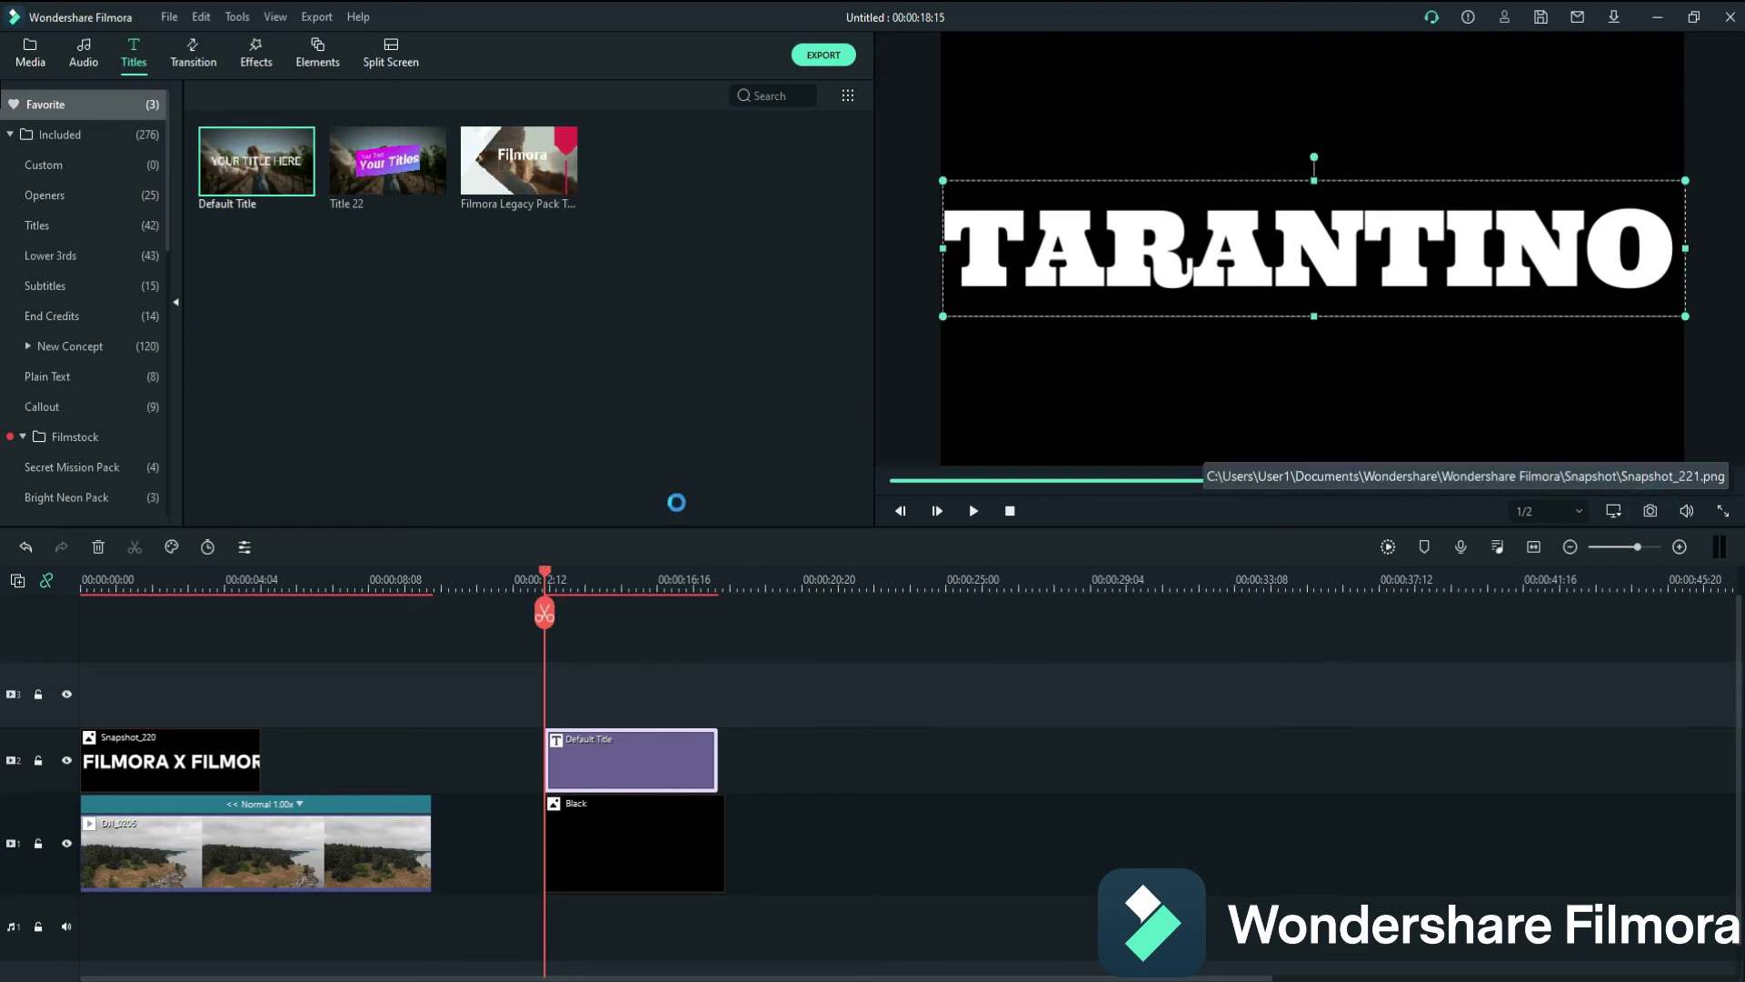
pyautogui.moveTo(498, 160); pyautogui.dragTo(791, 827)
pyautogui.moveTo(552, 582); pyautogui.dragTo(792, 682)
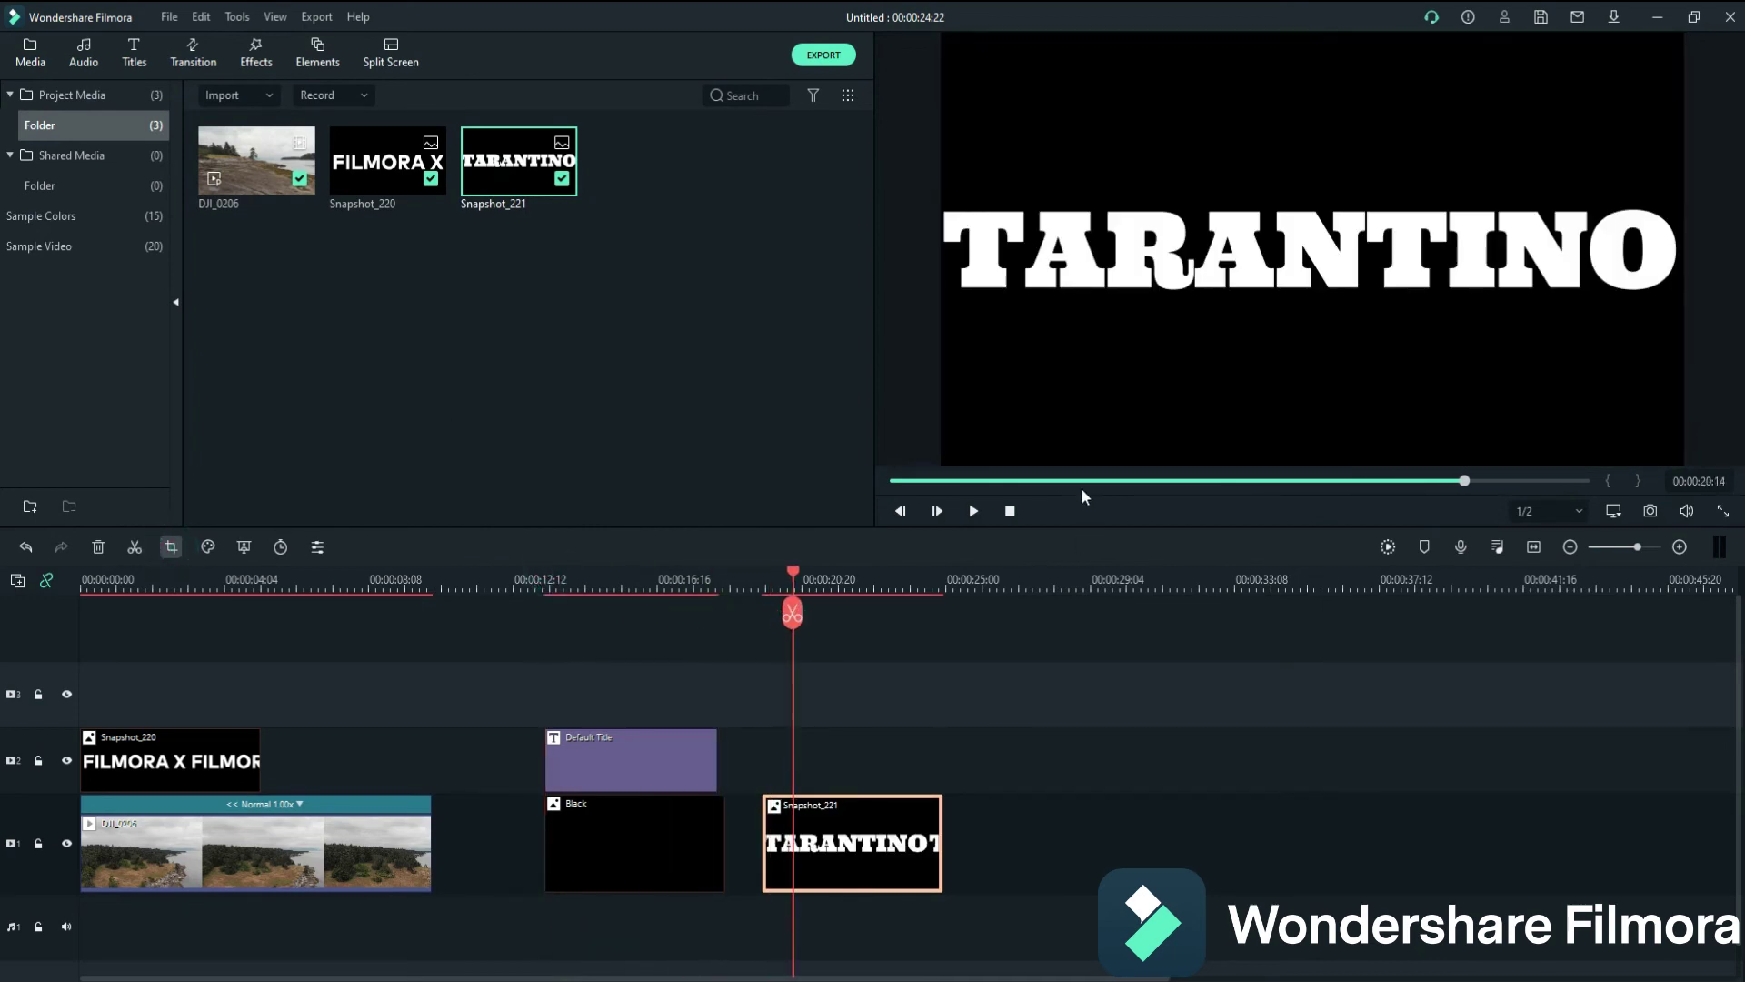
# Give Snapshot_221 a Pan & Zoom whose end frame shrinks onto the centre of the text.
pyautogui.hotkey('alt', 'c')
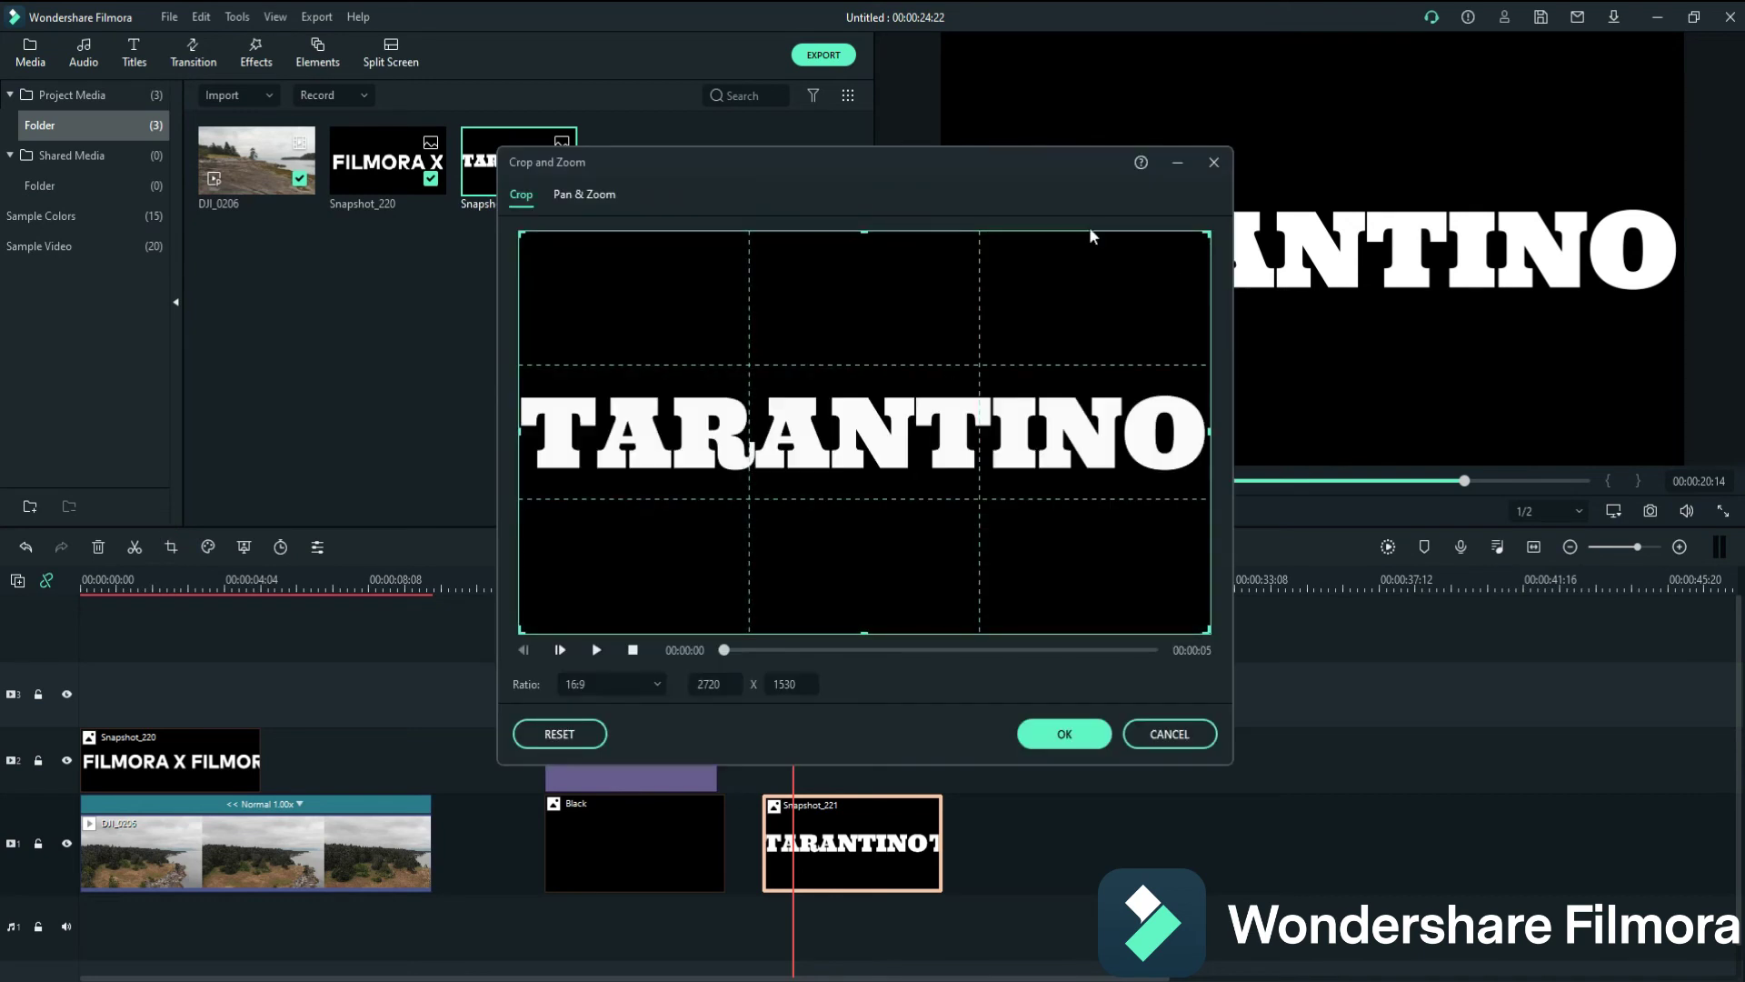
pyautogui.click(578, 194)
pyautogui.click(876, 459)
pyautogui.click(939, 473)
pyautogui.click(918, 477)
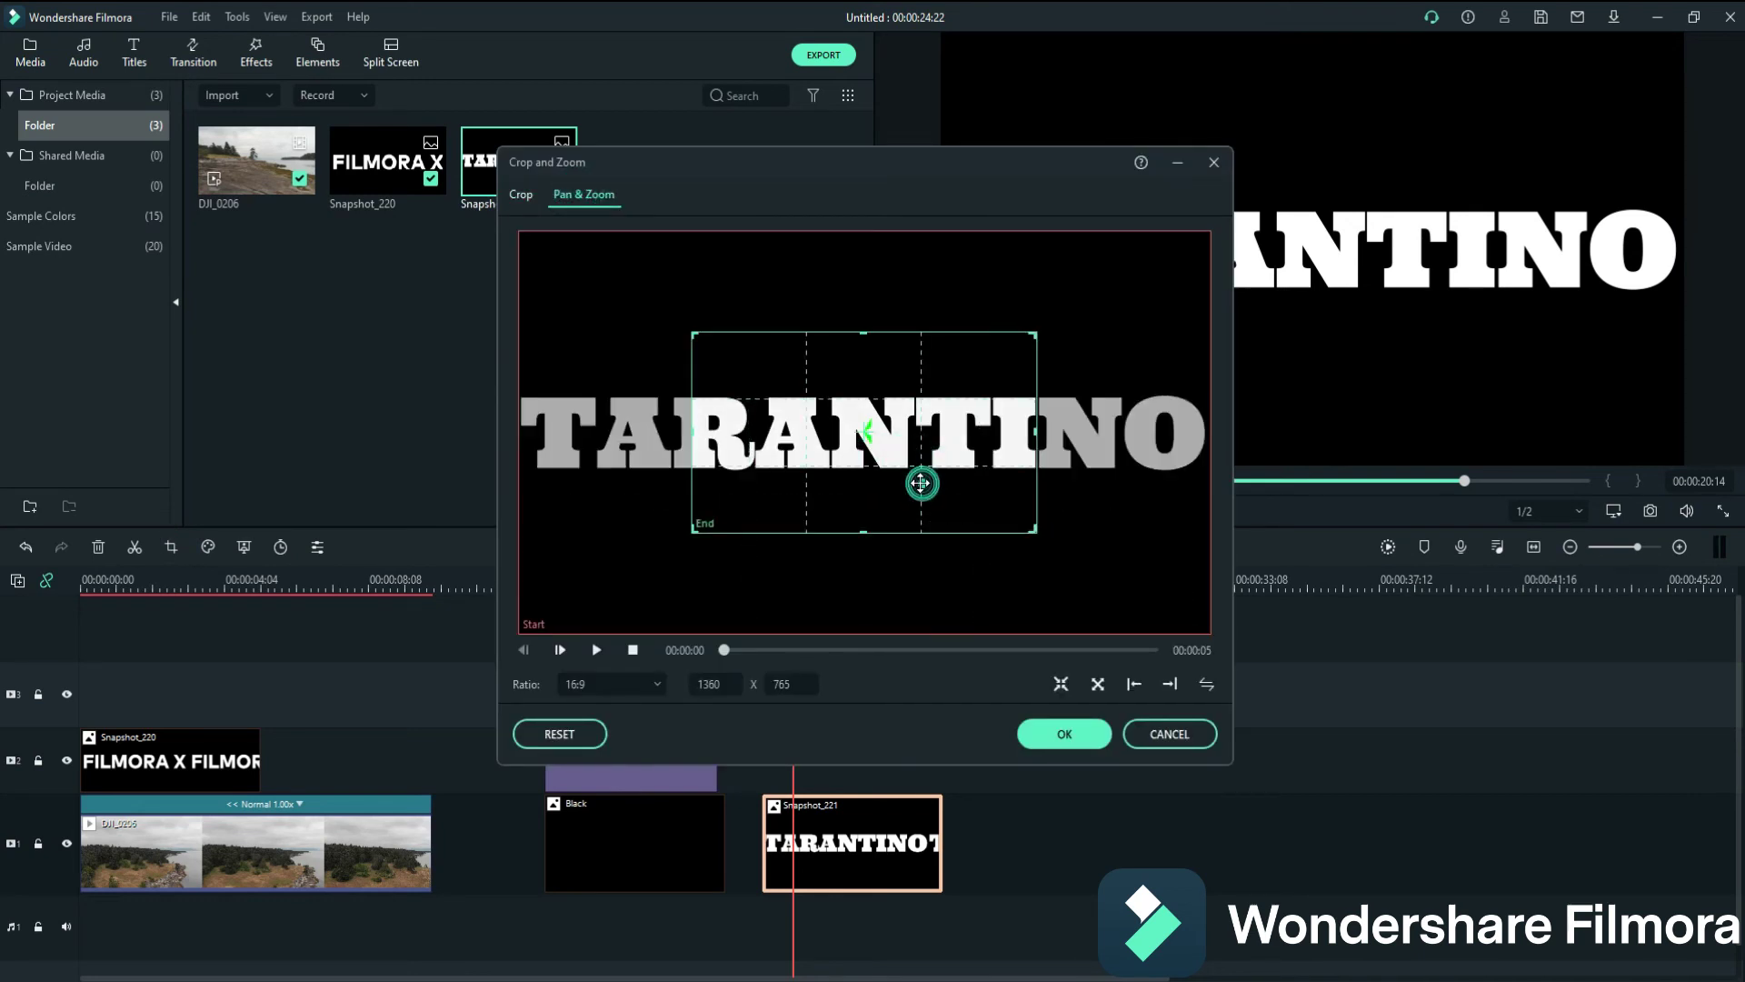
pyautogui.moveTo(1027, 522); pyautogui.dragTo(880, 443)
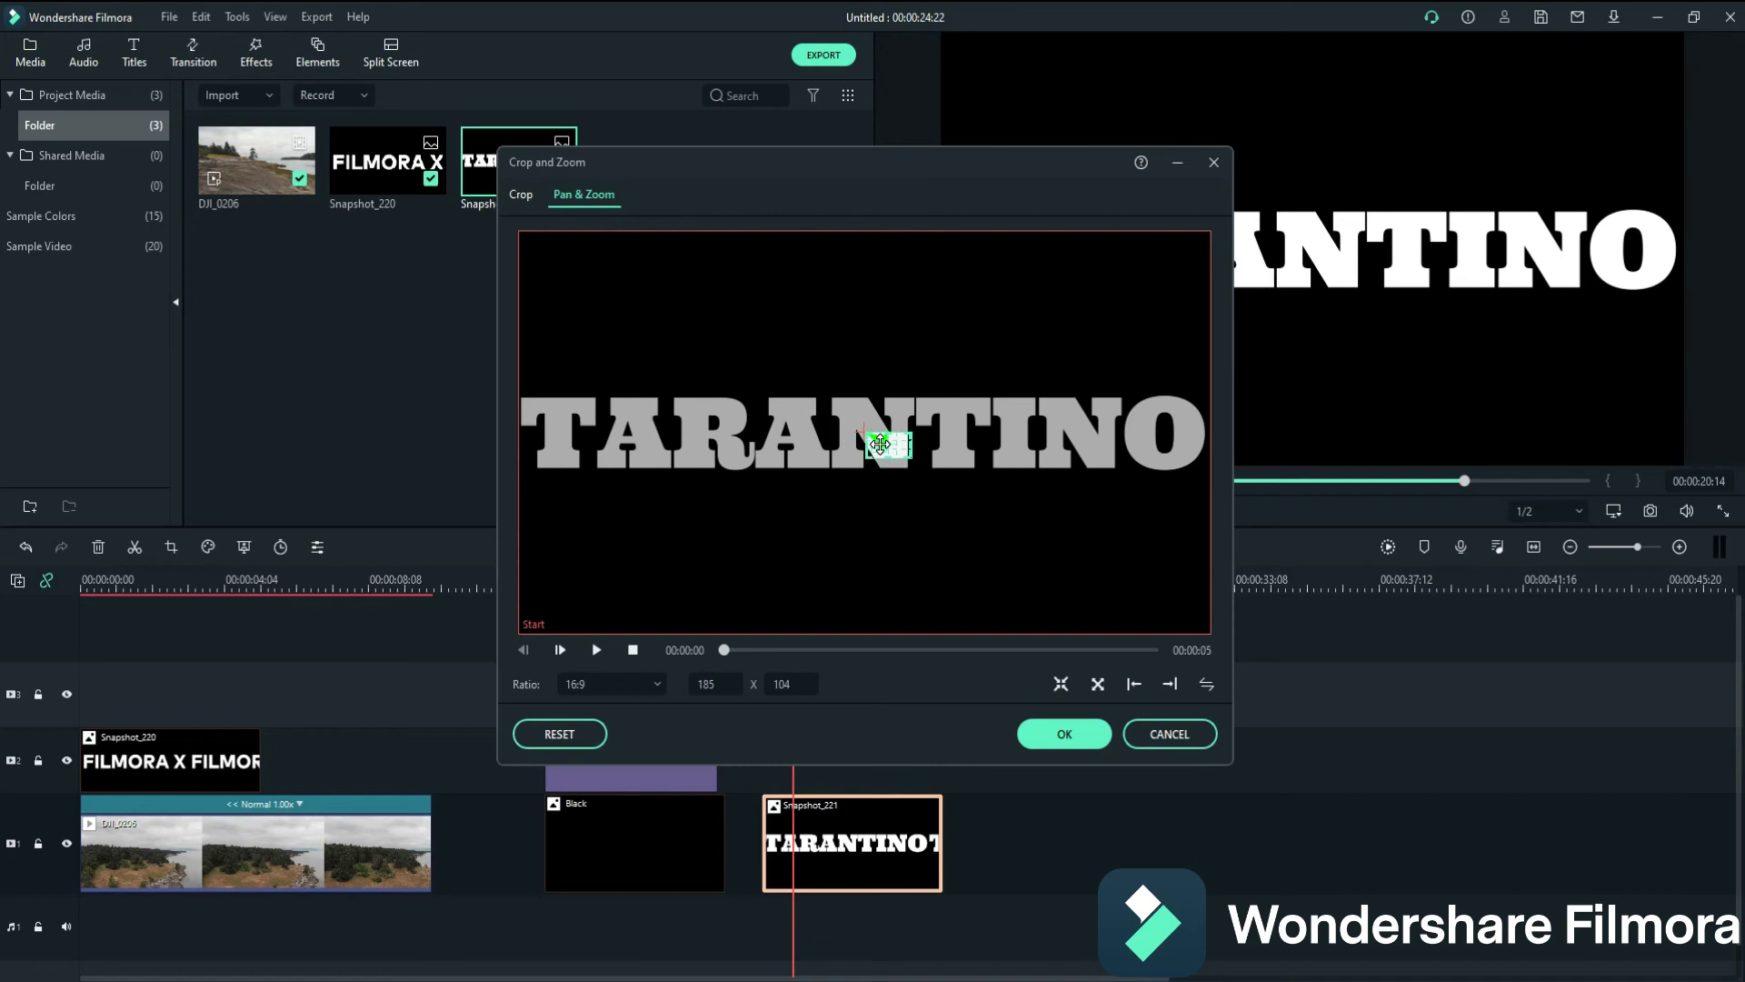
pyautogui.click(1071, 744)
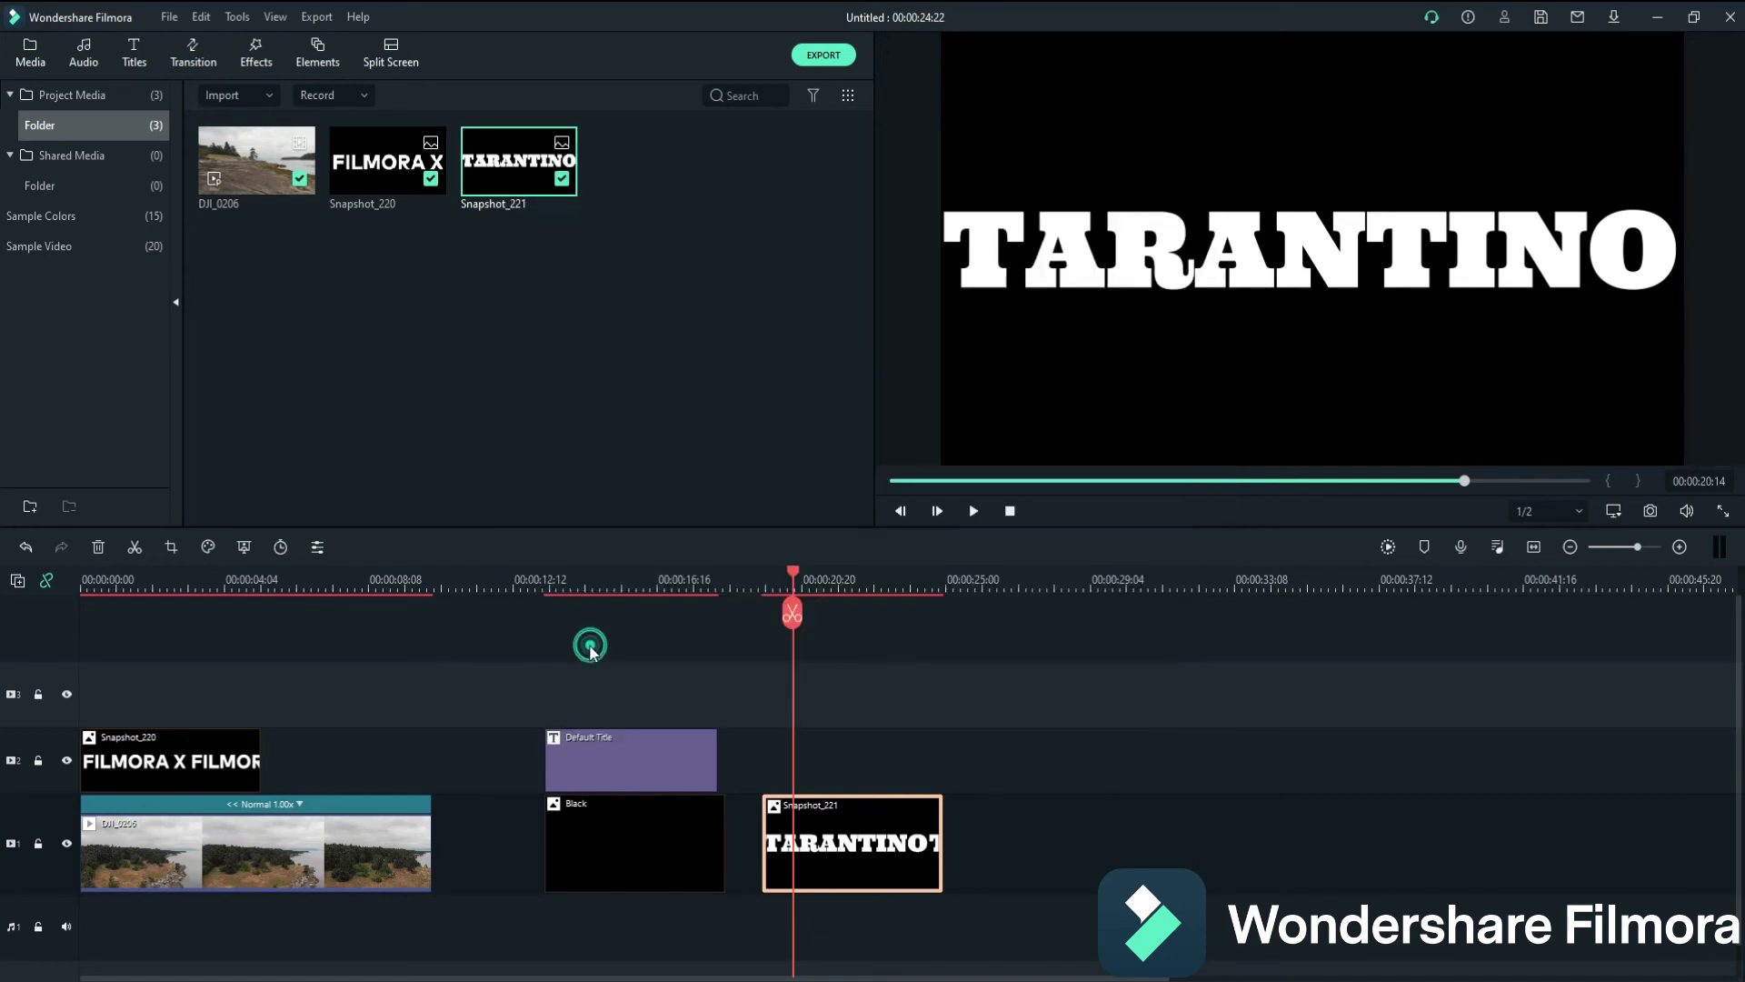
# Preview the zoom, then raise Snapshot_221 to track 2 with DJI_0206 beneath on track 1.
pyautogui.click(780, 575)
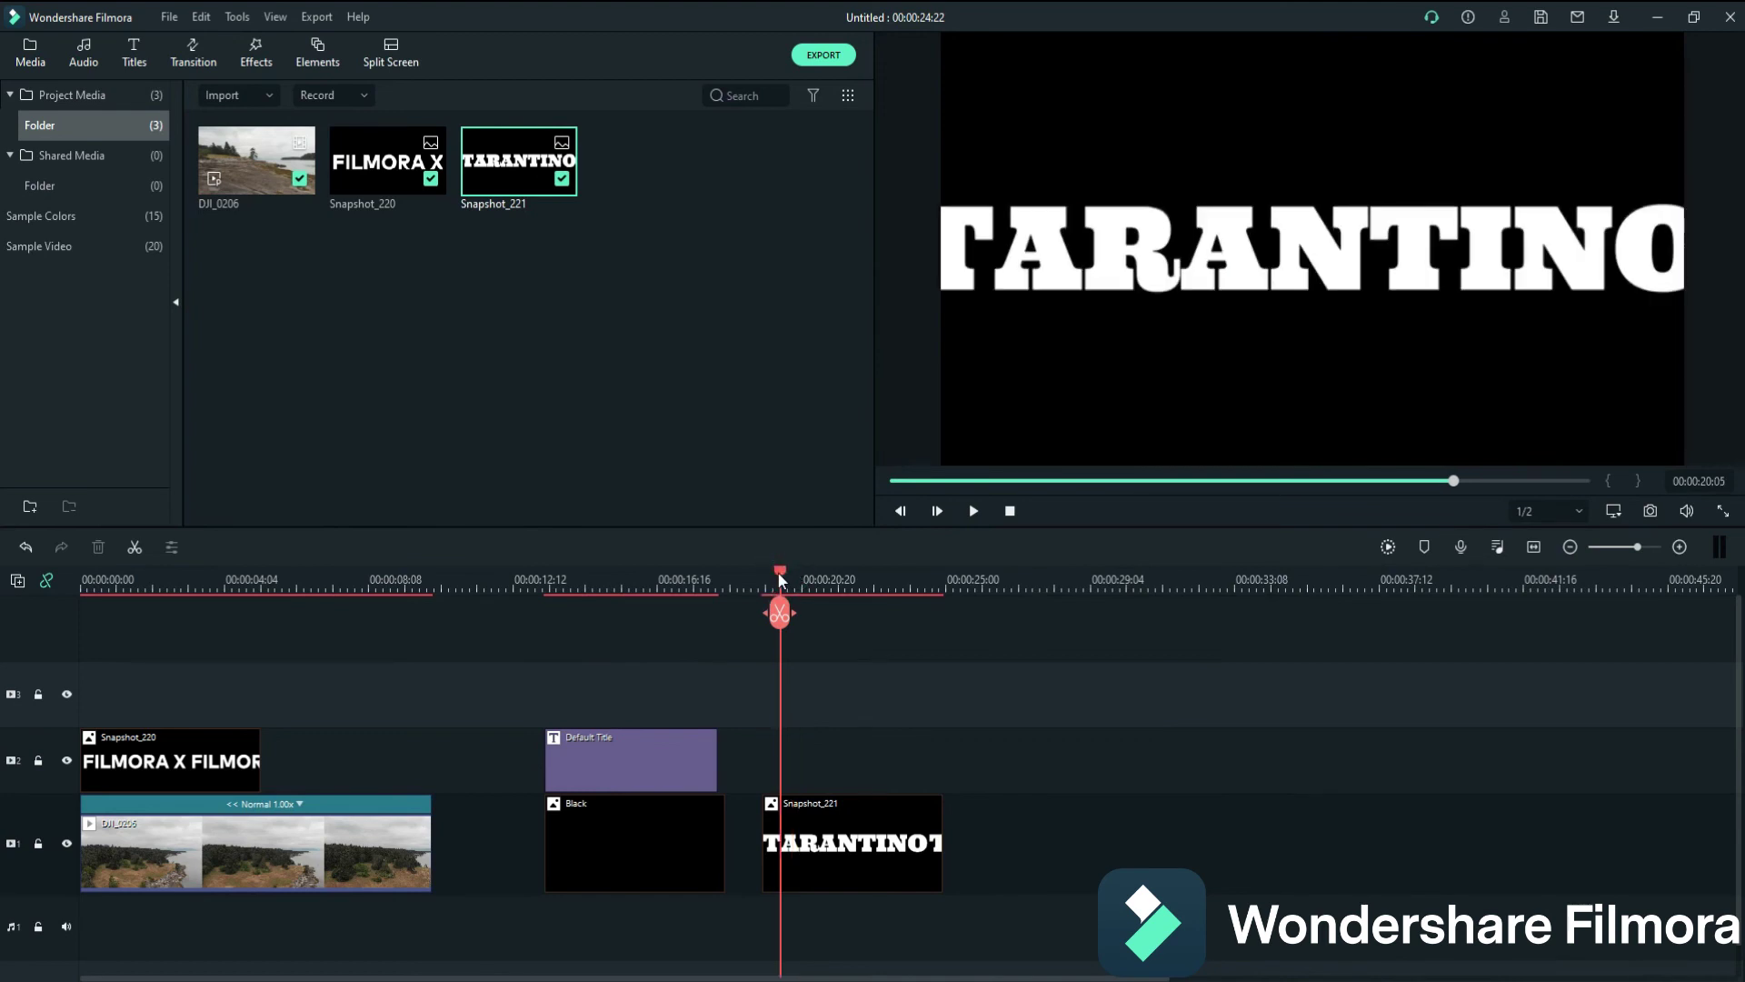
pyautogui.click(972, 511)
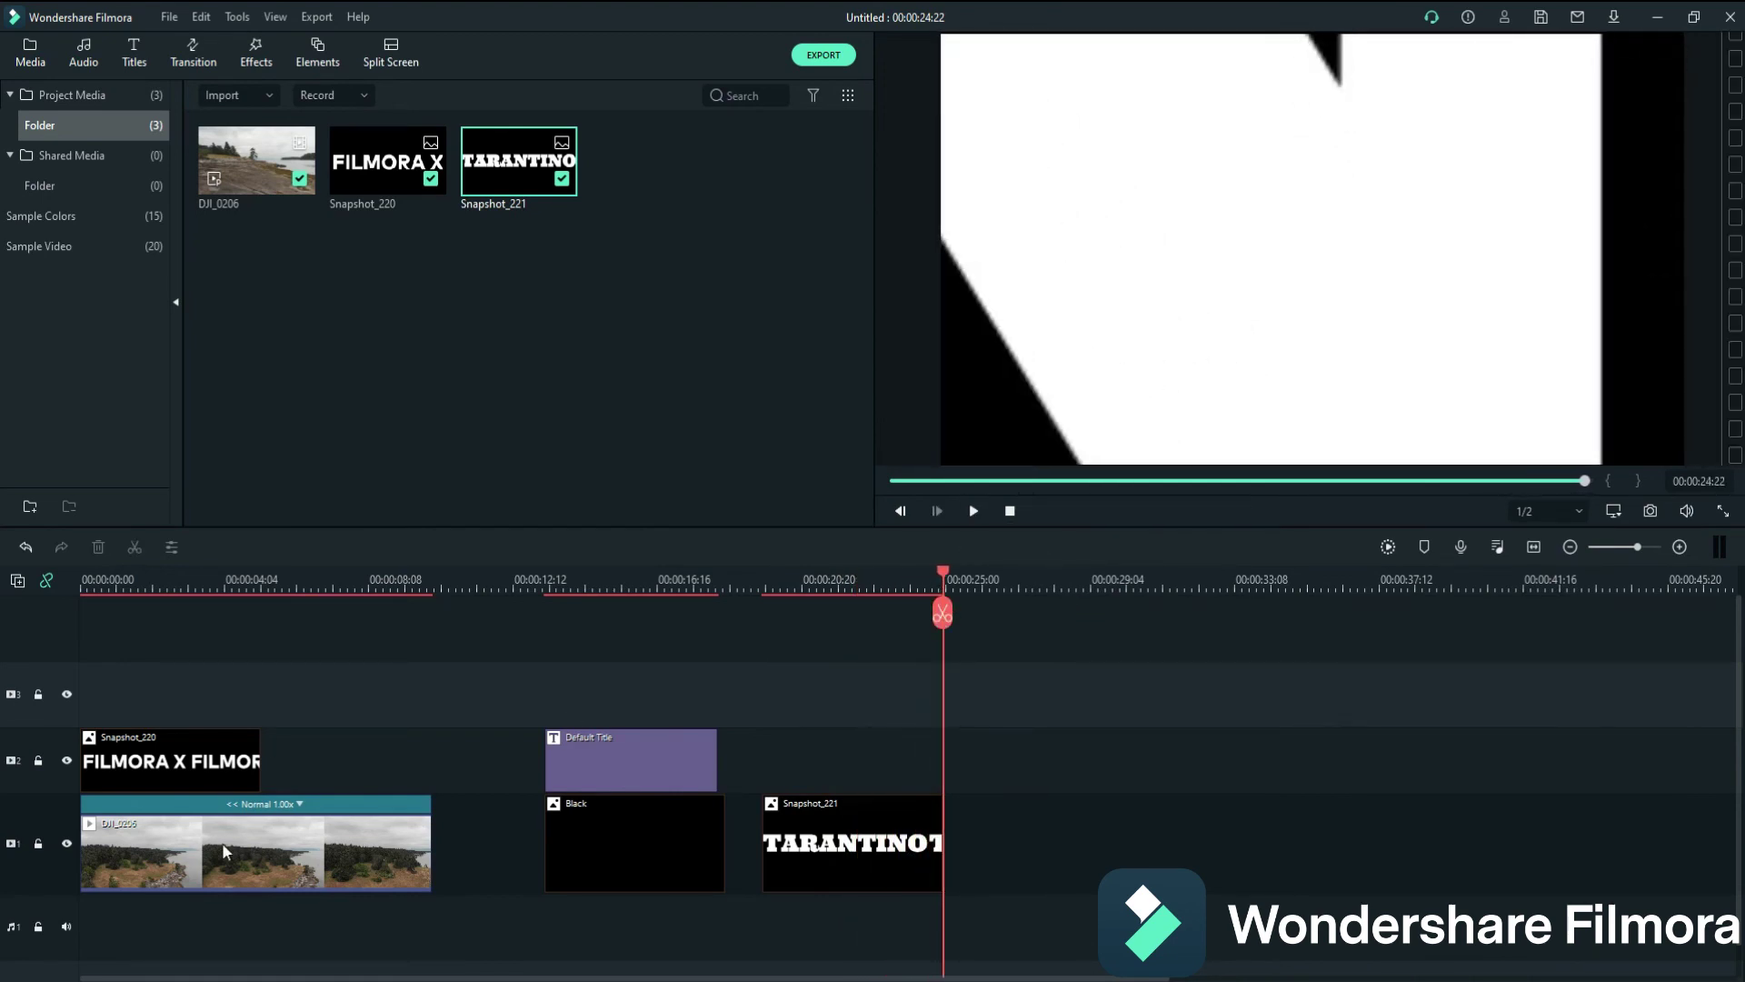
pyautogui.moveTo(197, 848); pyautogui.dragTo(125, 864)
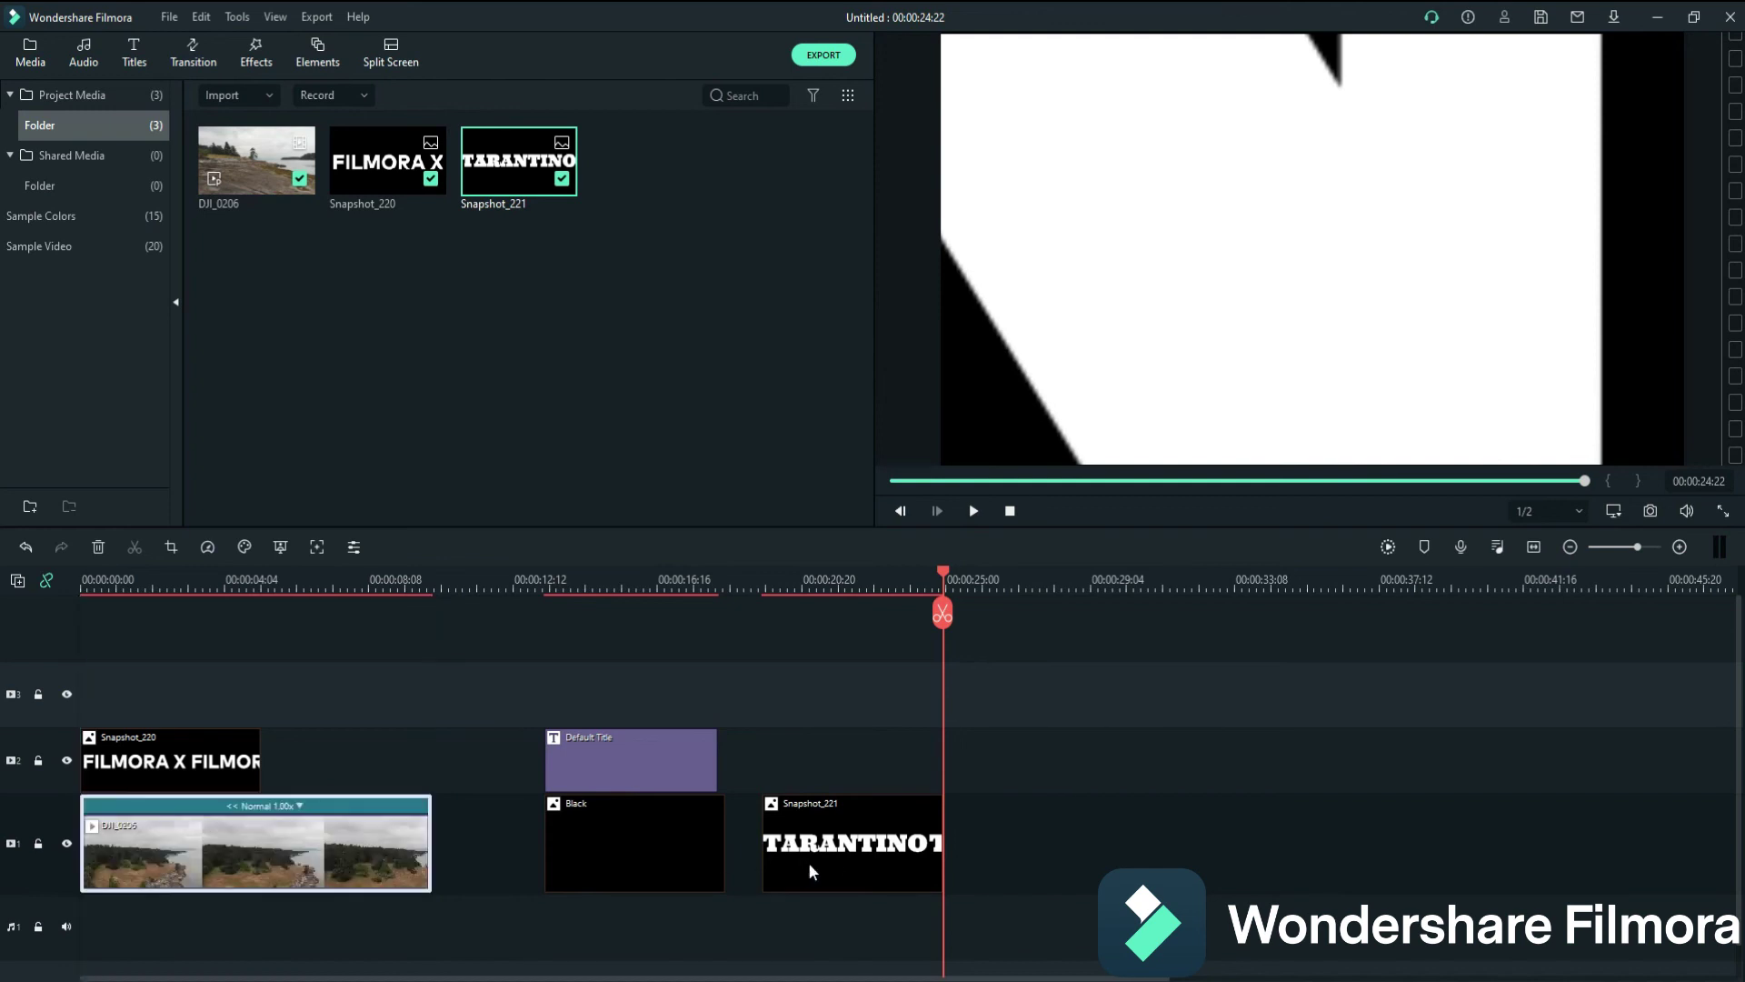
pyautogui.moveTo(830, 864); pyautogui.dragTo(830, 797)
pyautogui.moveTo(109, 834); pyautogui.dragTo(838, 845)
pyautogui.moveTo(943, 582); pyautogui.dragTo(768, 582)
# Set Snapshot_221's compositing blending mode to Multiply.
pyautogui.click(843, 754)
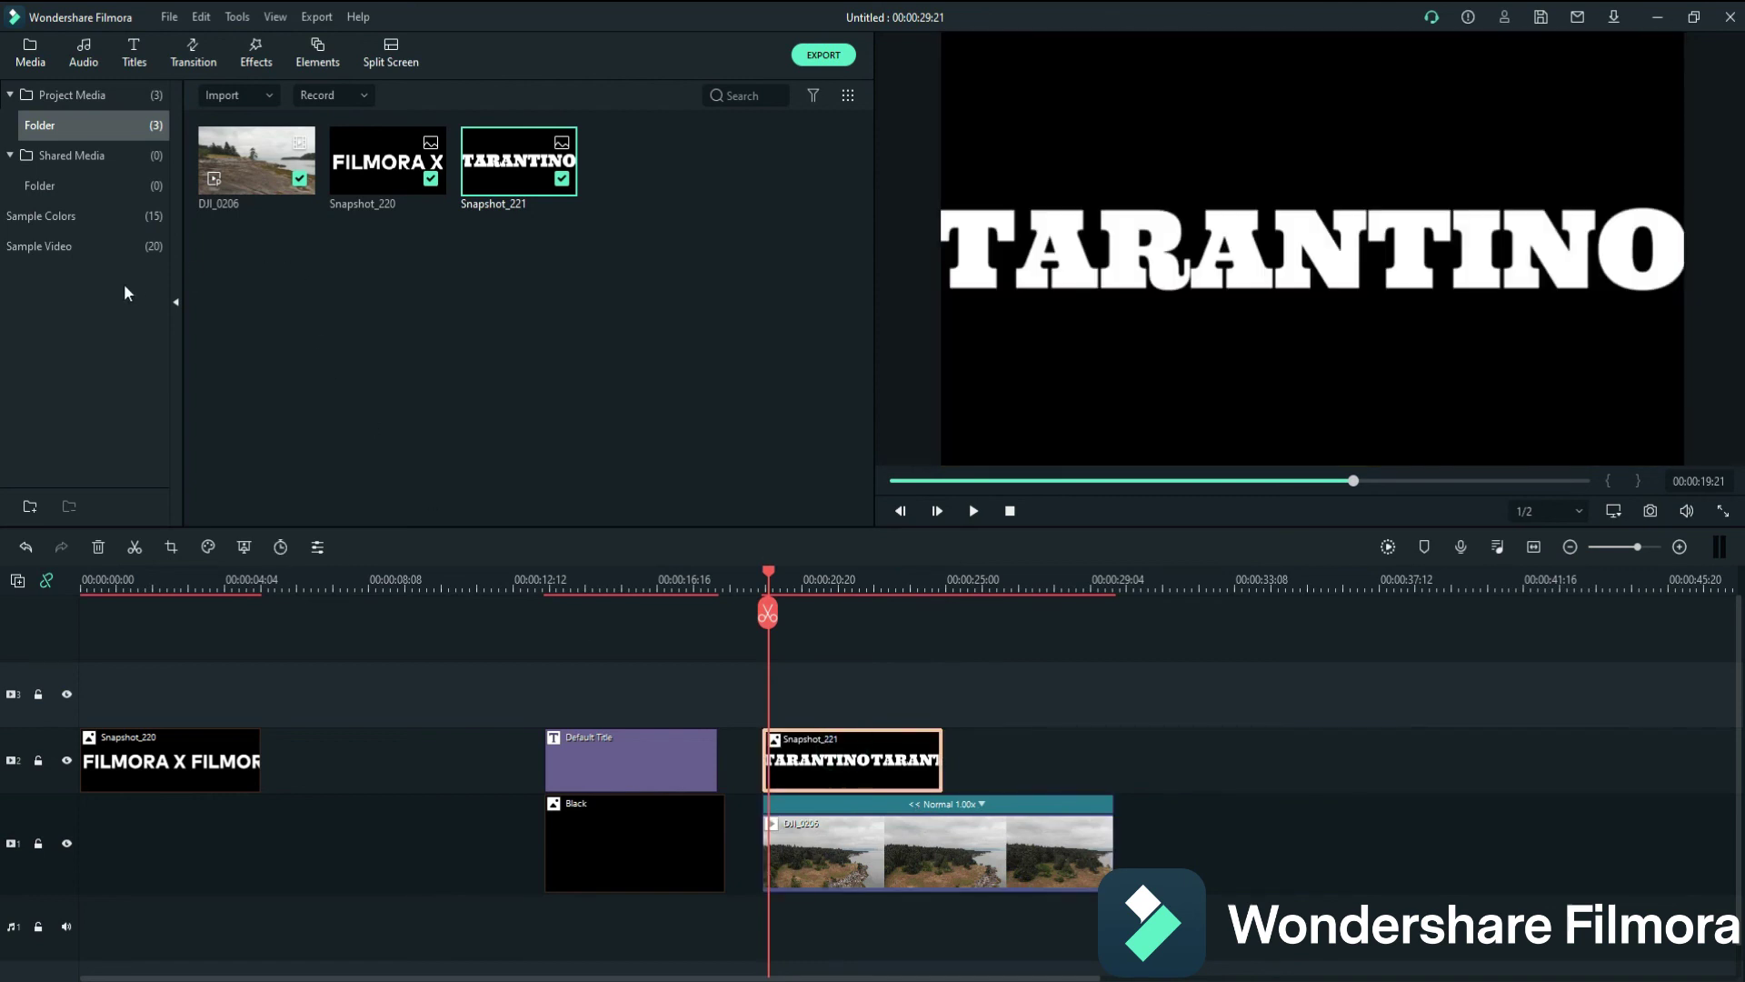
pyautogui.doubleClick(864, 773)
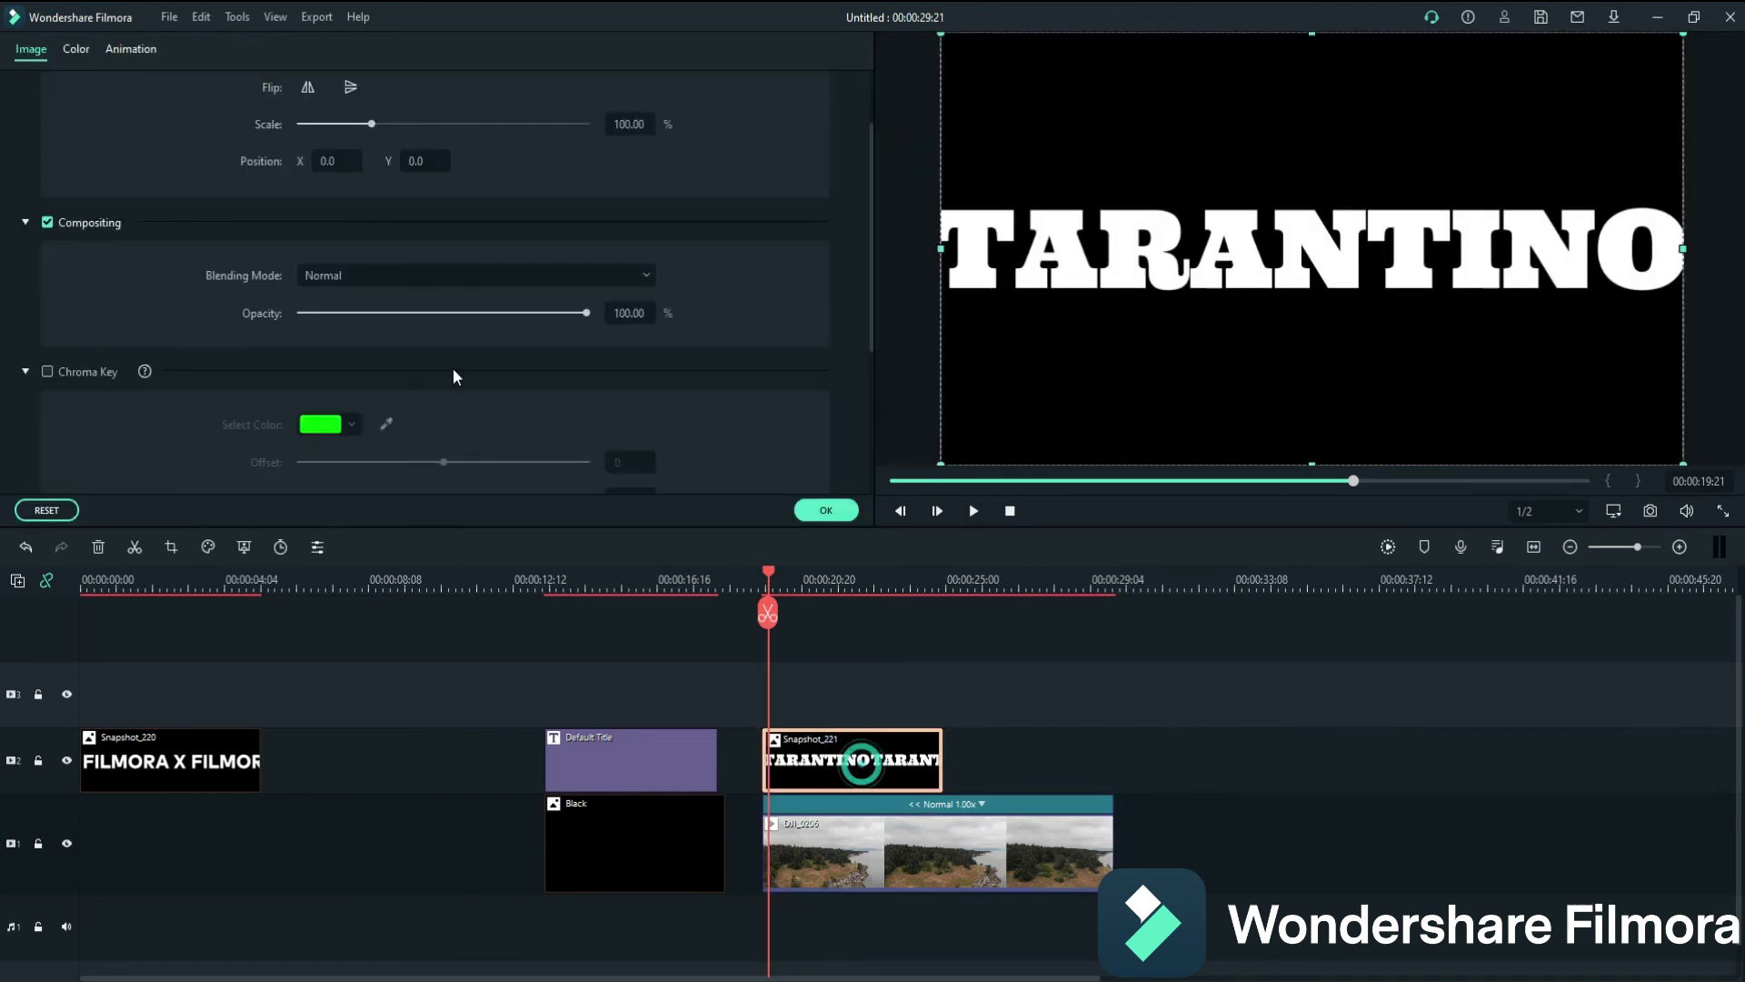
pyautogui.click(641, 276)
pyautogui.click(330, 374)
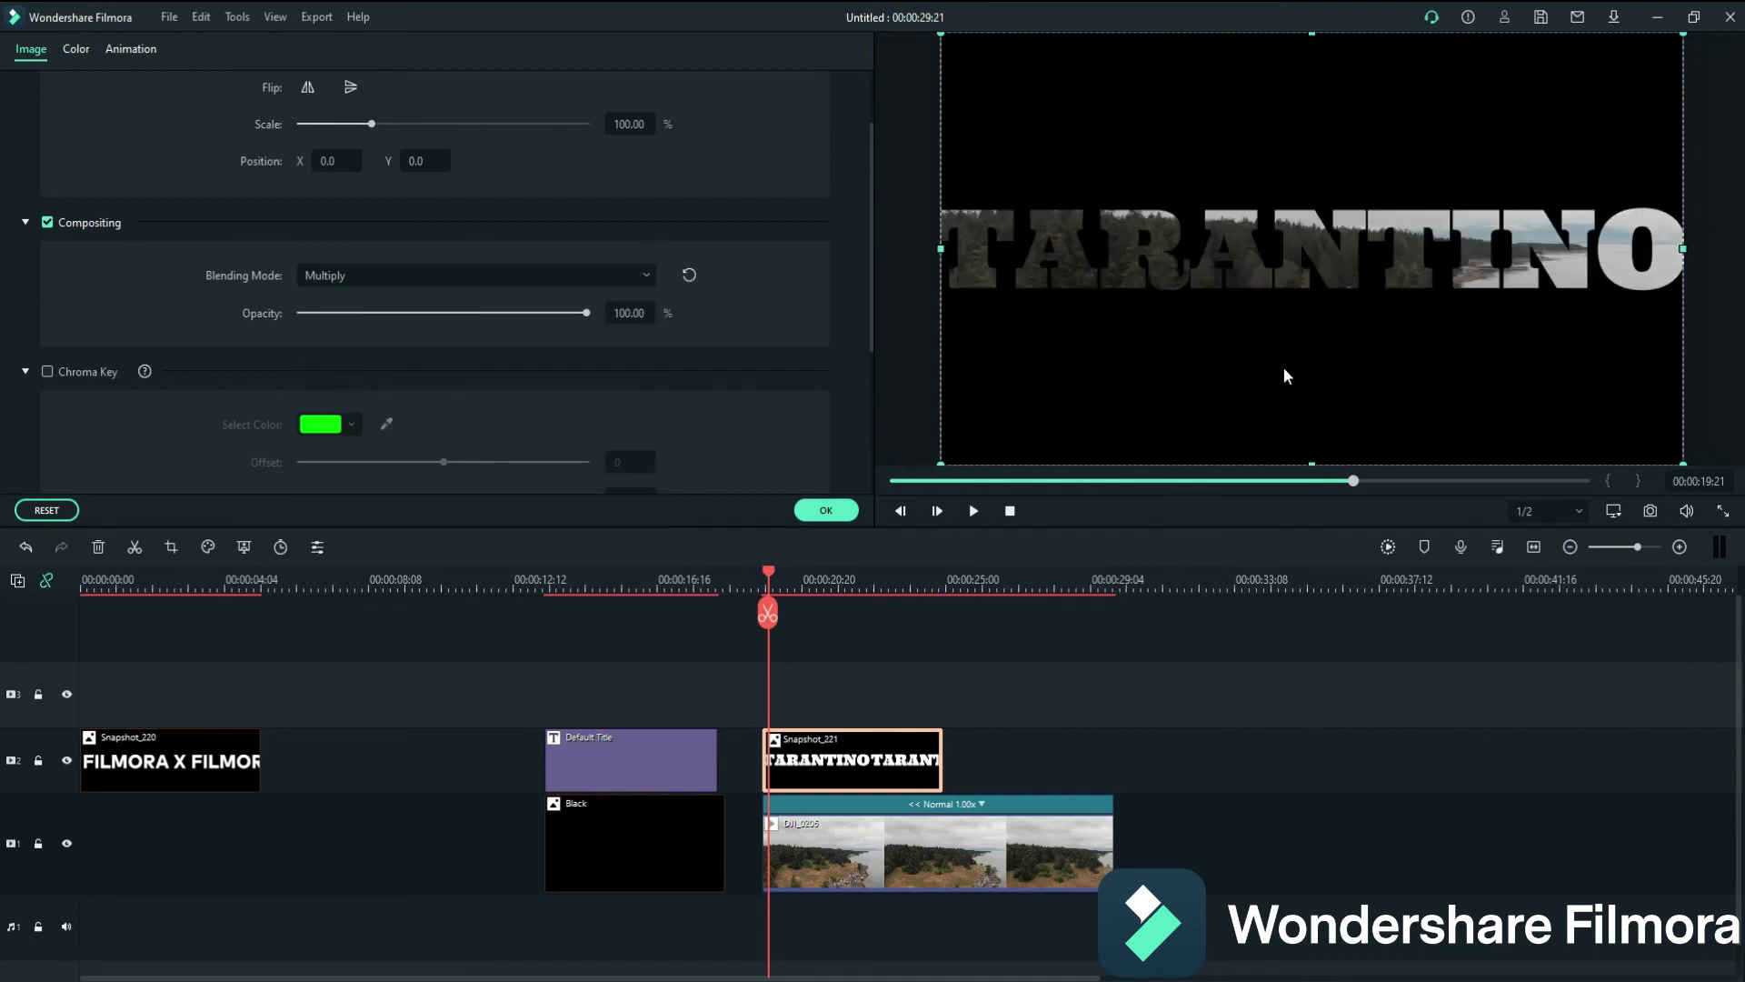
pyautogui.click(825, 510)
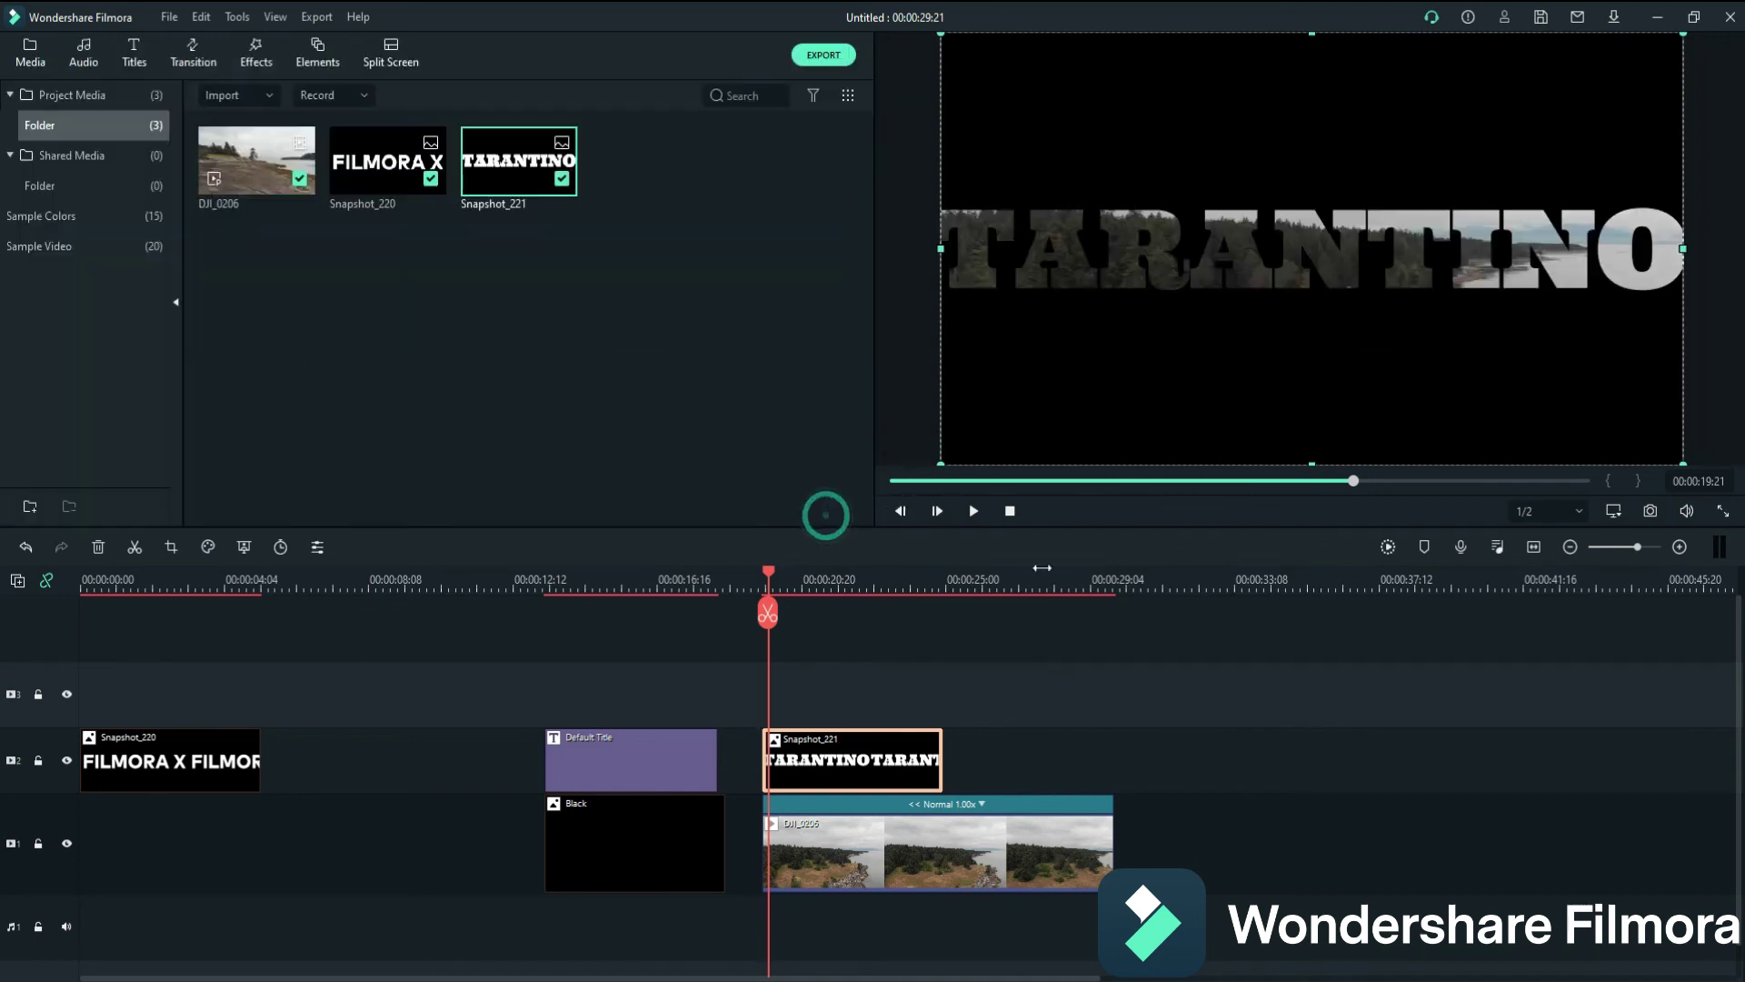
# Play back the multiplied TARANTINO title over the drone footage.
pyautogui.click(973, 511)
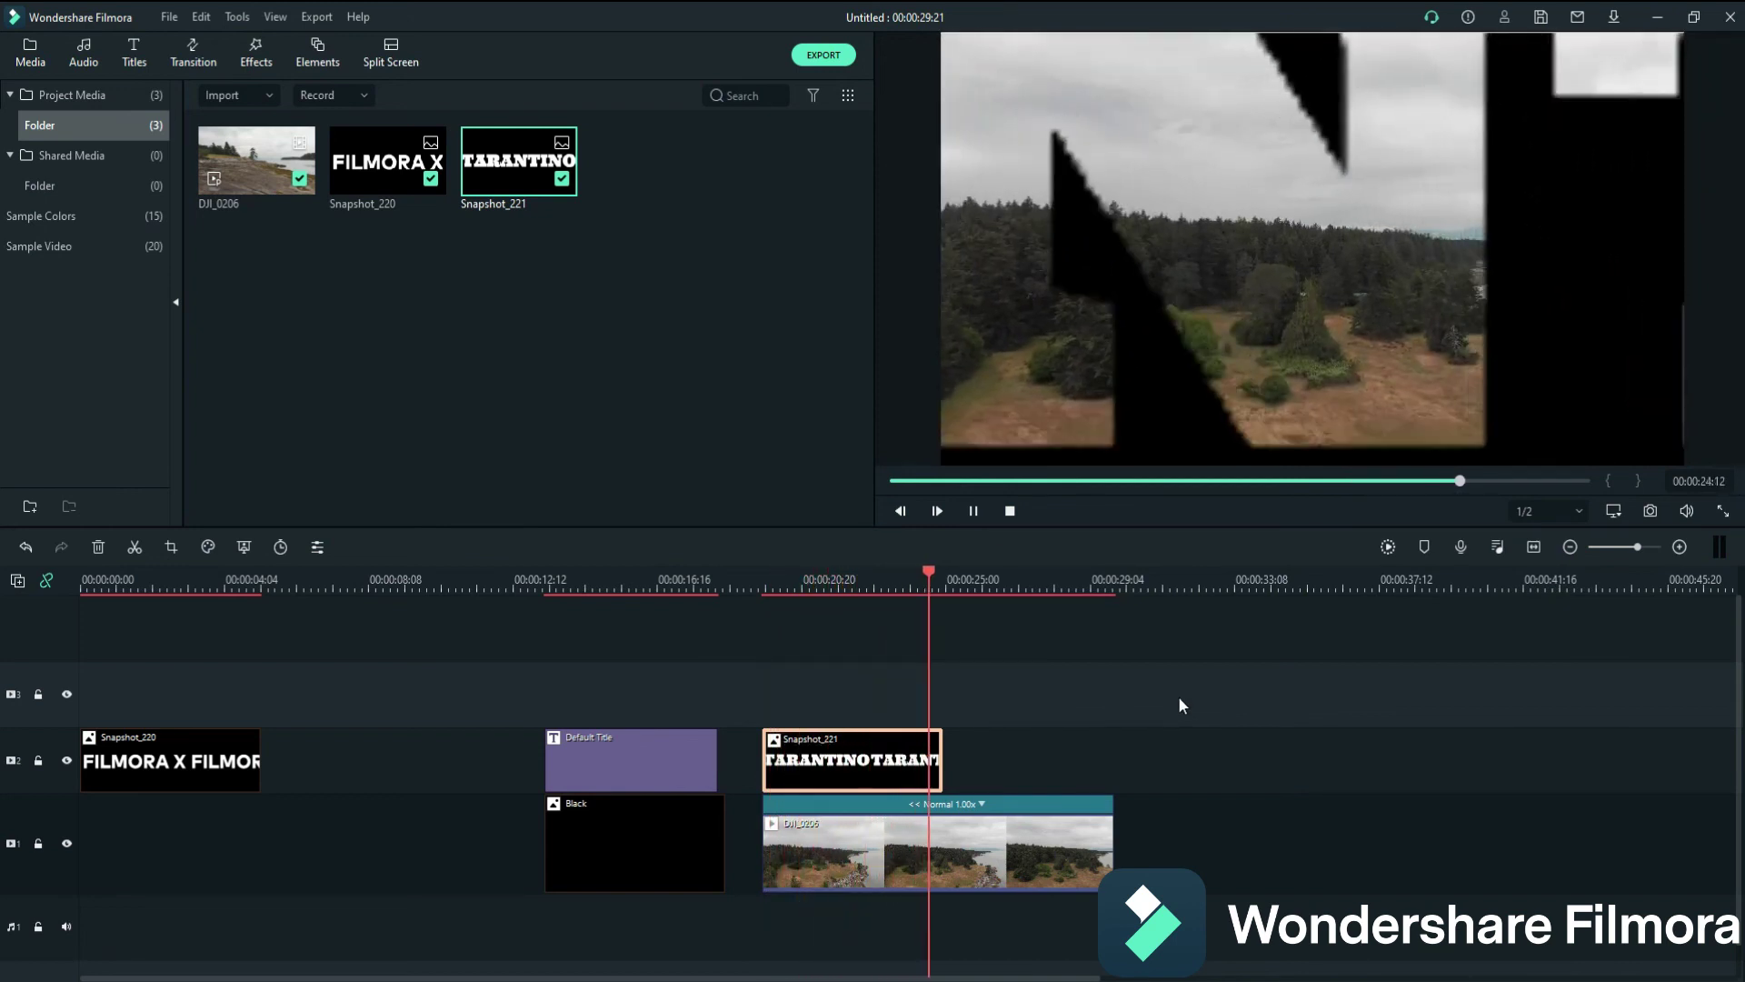
pyautogui.click(971, 511)
pyautogui.scroll(-3, 923, 581)
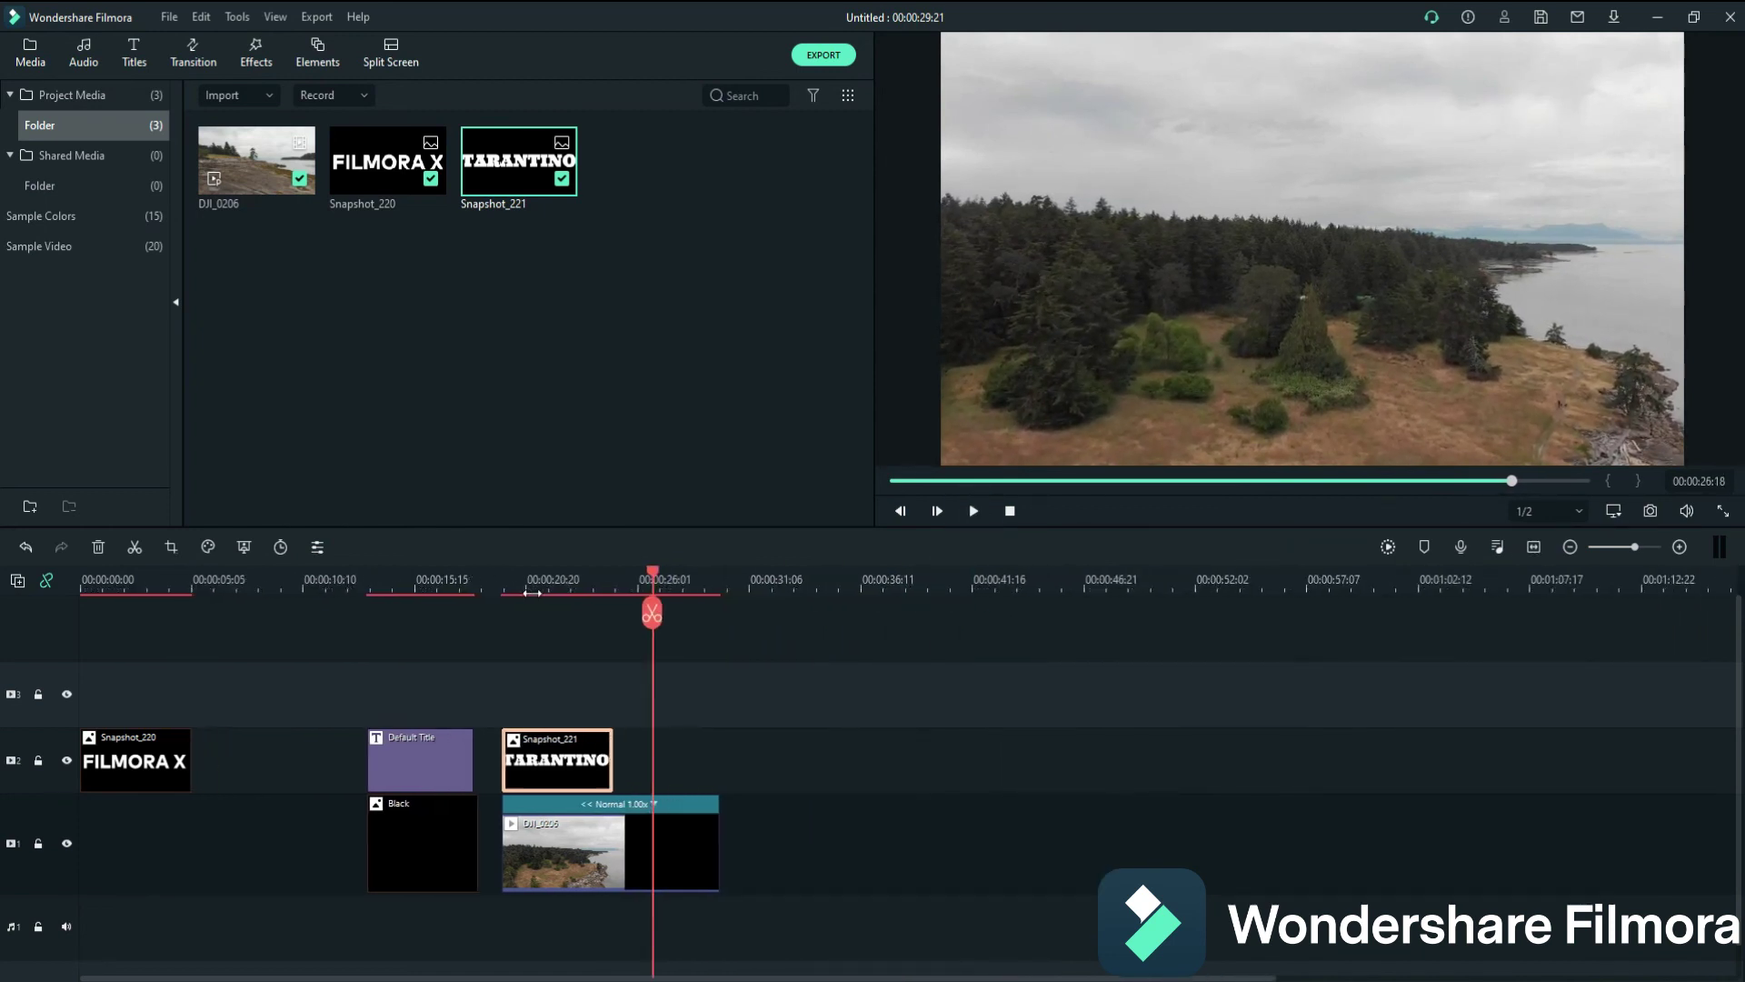